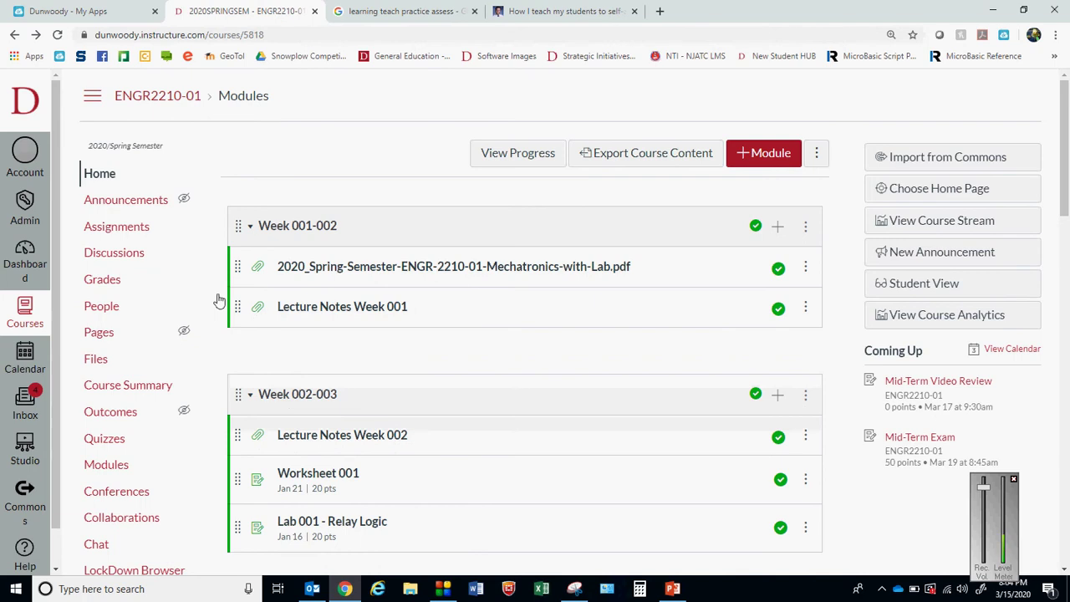
# - Look through the ENGR2210-01 course modules and open the course's Studio video collection
pyautogui.moveTo(1065, 196); pyautogui.dragTo(1066, 551)
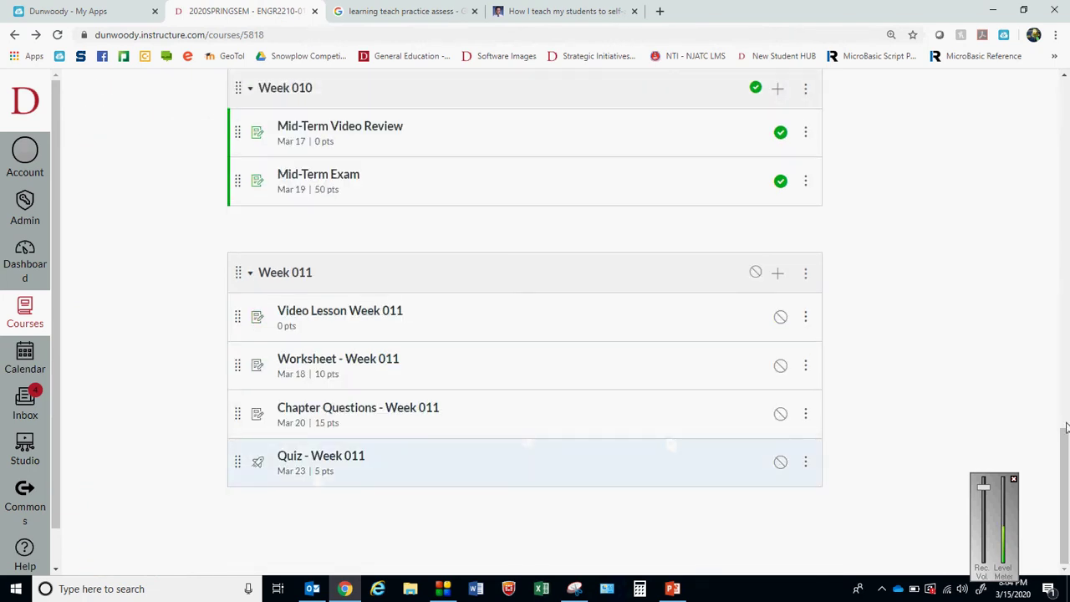
pyautogui.moveTo(1063, 468); pyautogui.dragTo(1036, 216)
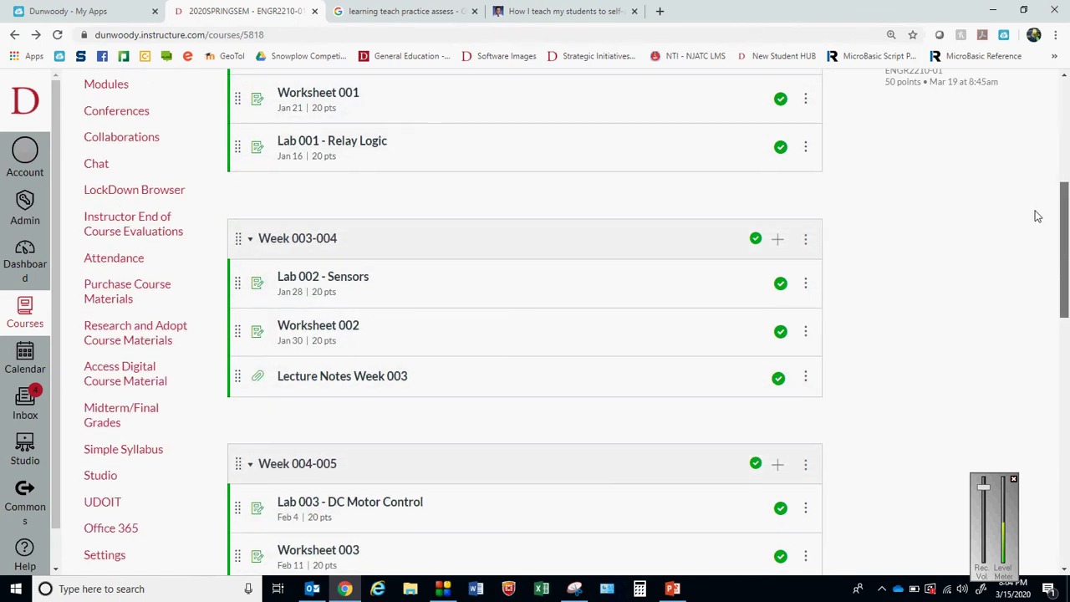
pyautogui.scroll(5, 1033, 201)
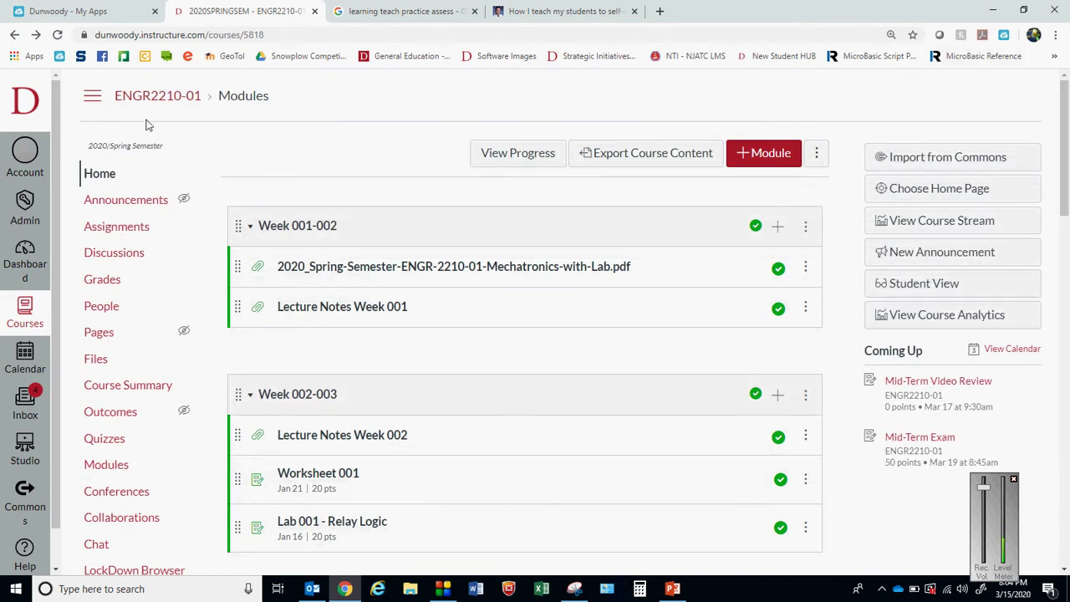
pyautogui.moveTo(1063, 137); pyautogui.dragTo(1067, 284)
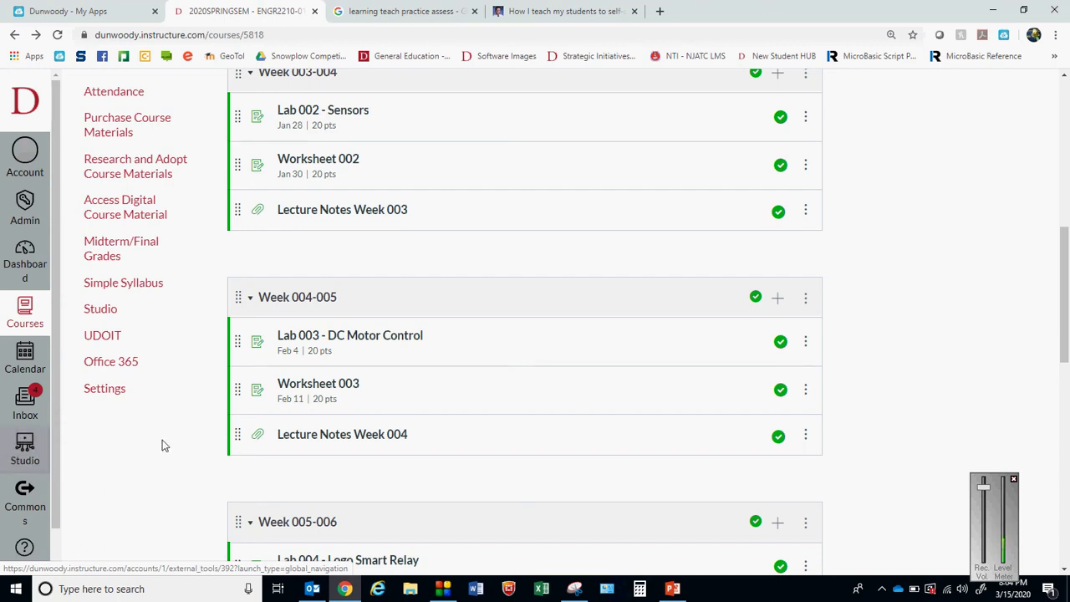
pyautogui.click(100, 310)
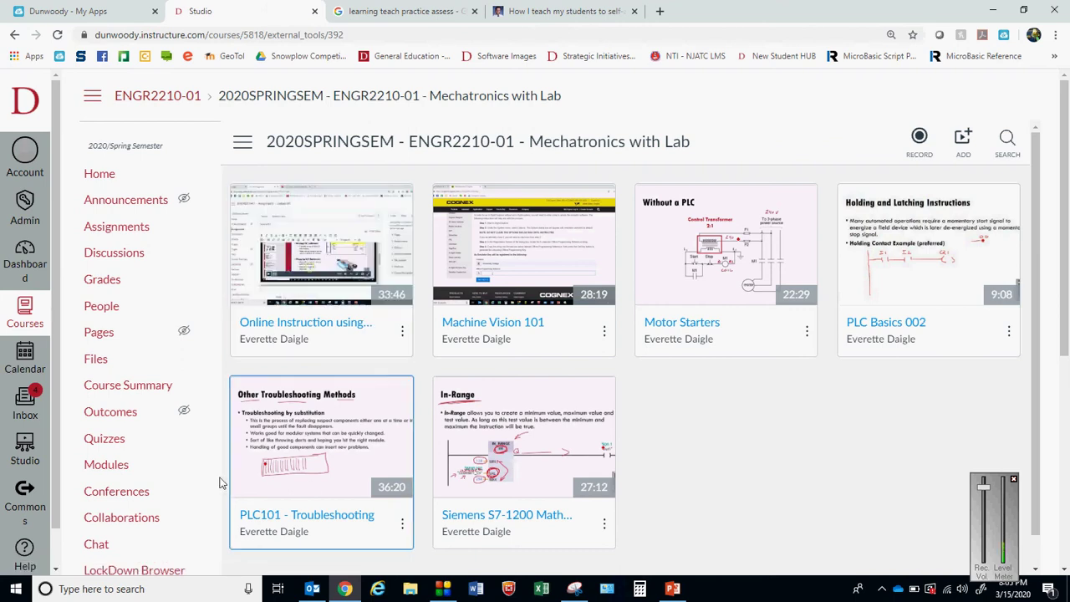
pyautogui.moveTo(1065, 282); pyautogui.dragTo(1053, 232)
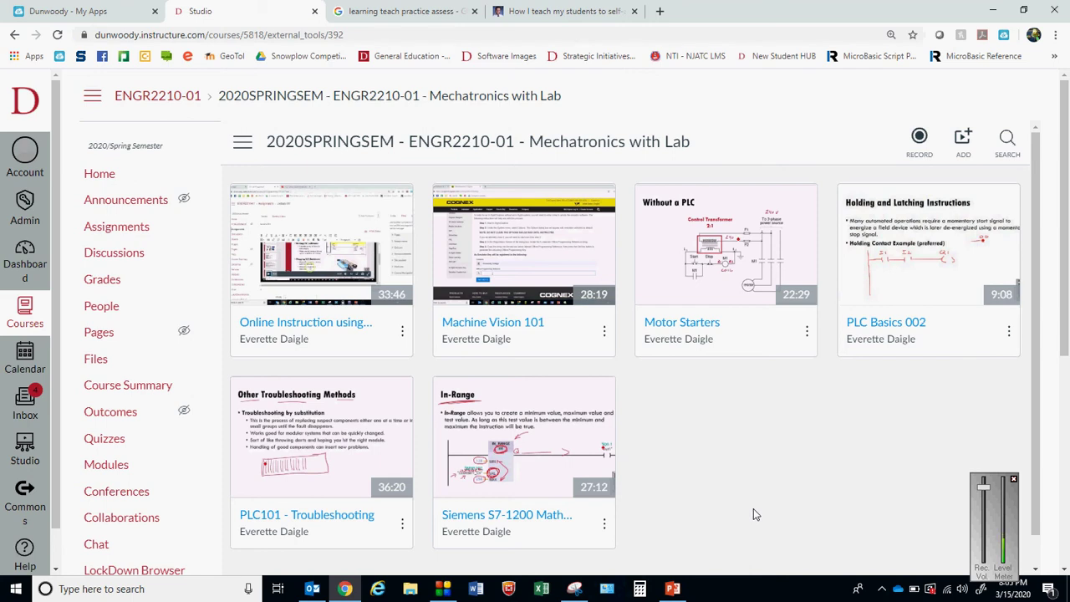
# - Browse the Fanuc Robotics folder in OneDrive Videos for a media file to upload to Studio, and leave without adding any file
pyautogui.click(966, 140)
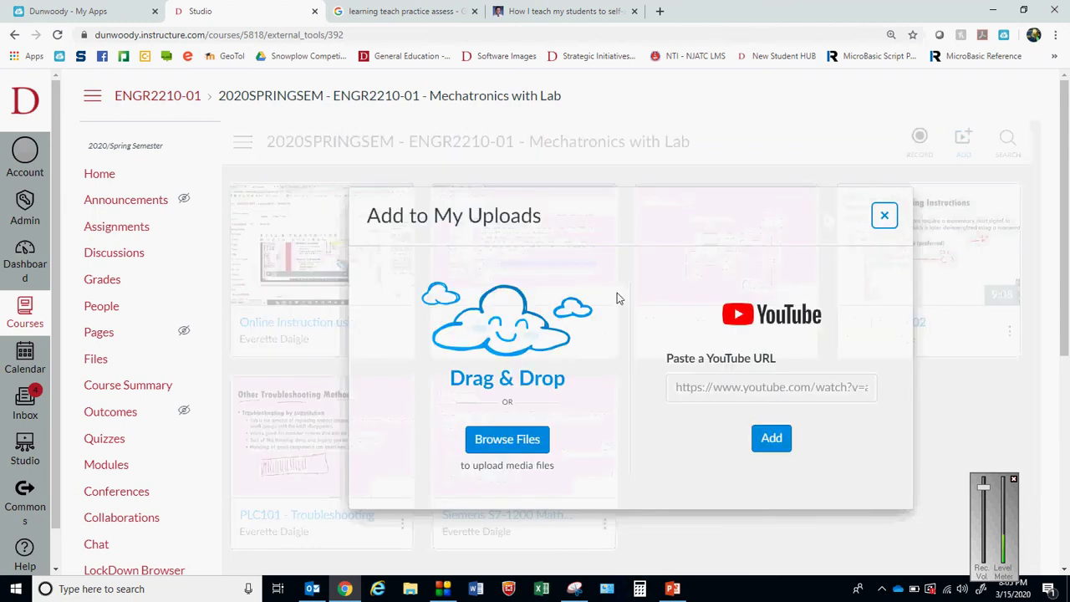
pyautogui.click(532, 443)
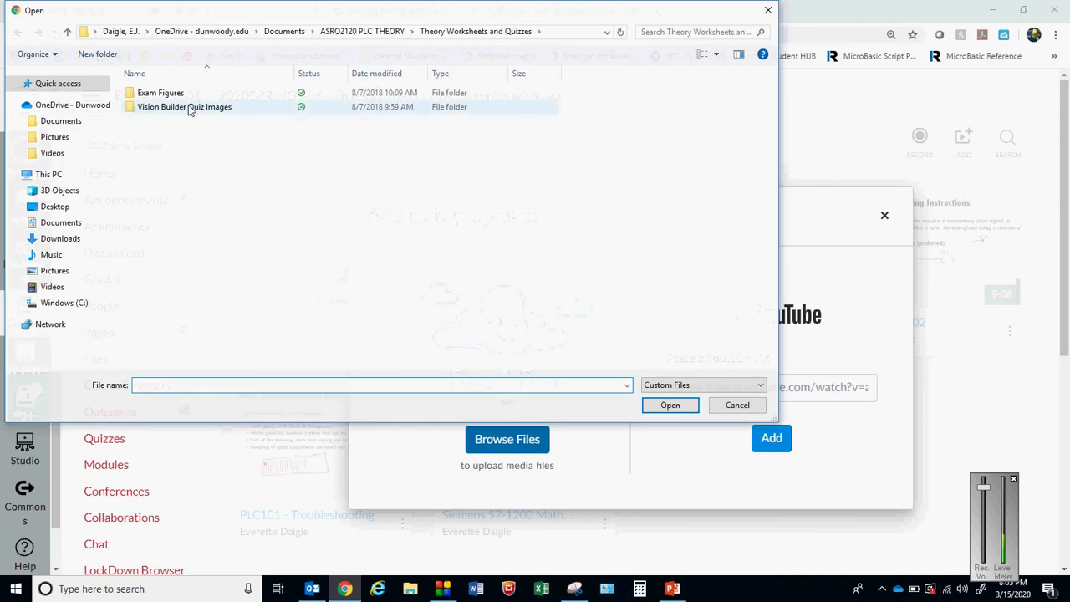
pyautogui.click(55, 121)
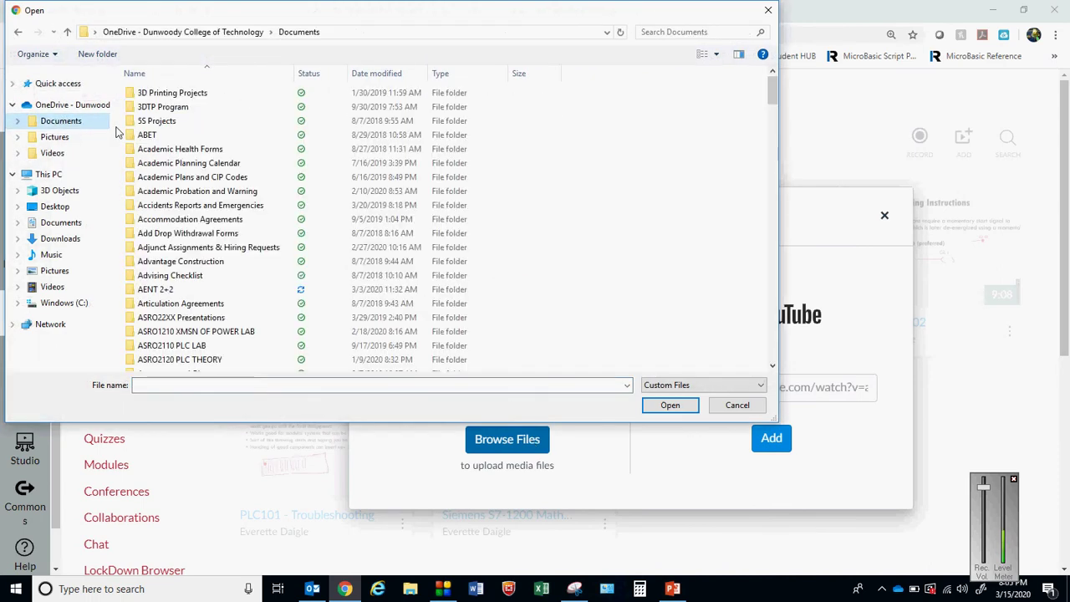
pyautogui.click(60, 155)
pyautogui.doubleClick(178, 176)
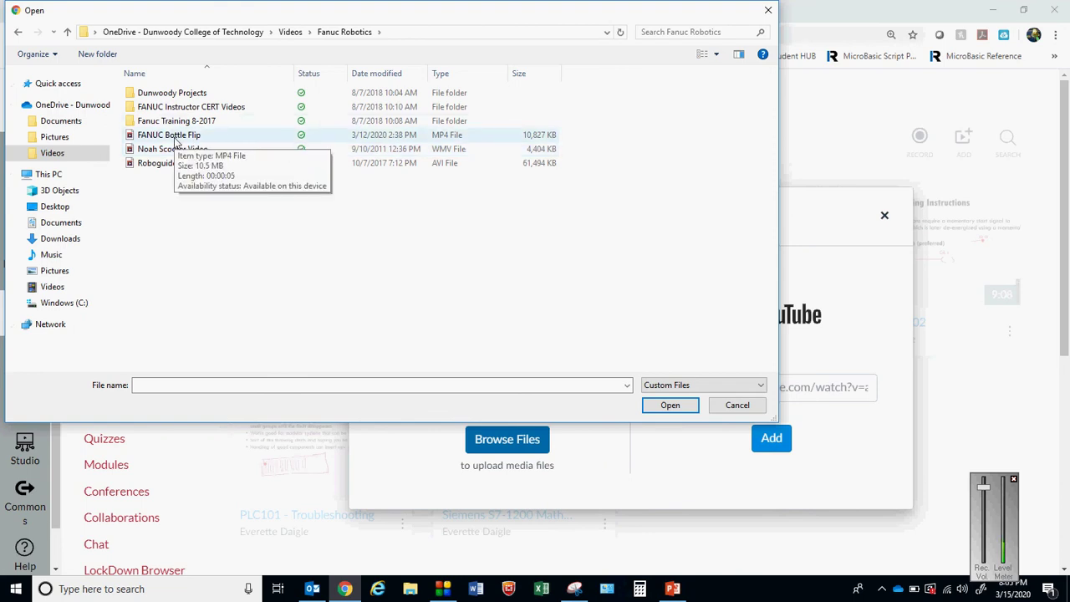
pyautogui.click(752, 408)
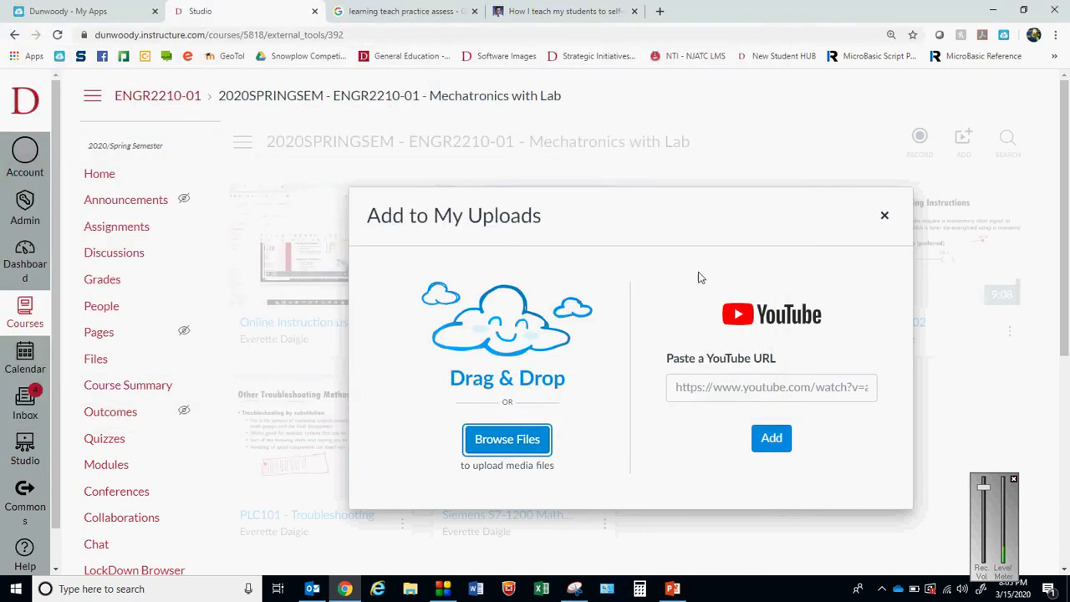
pyautogui.click(883, 217)
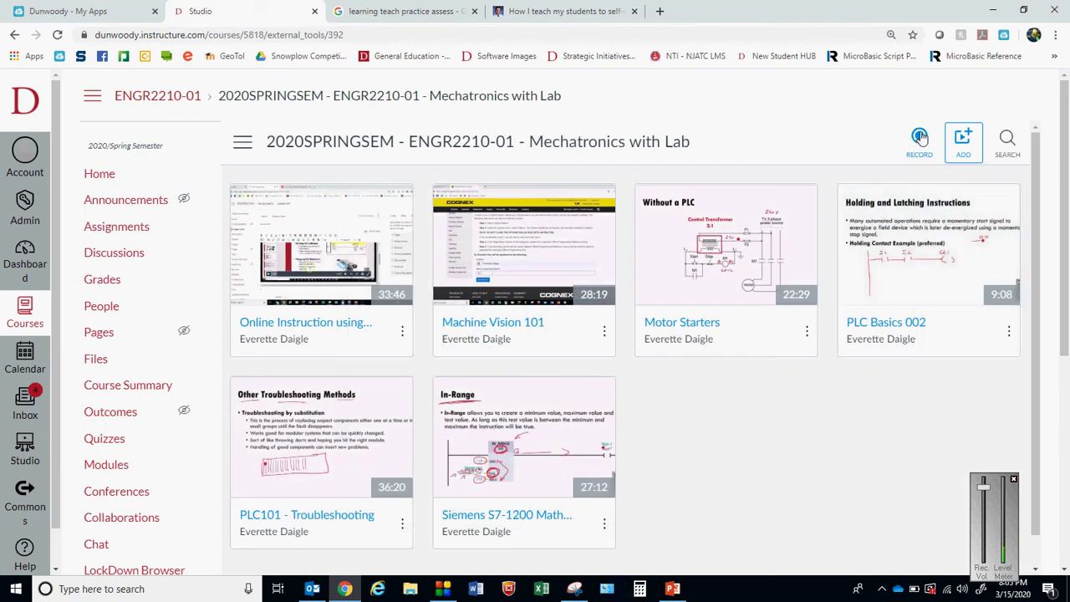
# - Launch a Studio screen capture with the Screen Recorder Launcher and inspect the narration microphone choices
pyautogui.click(919, 138)
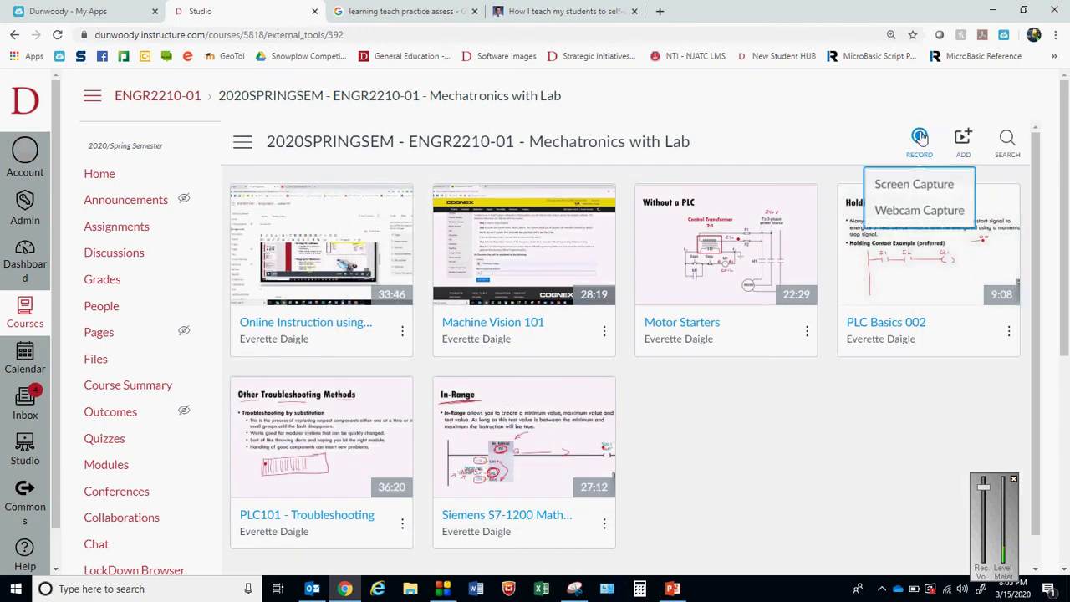
pyautogui.click(932, 188)
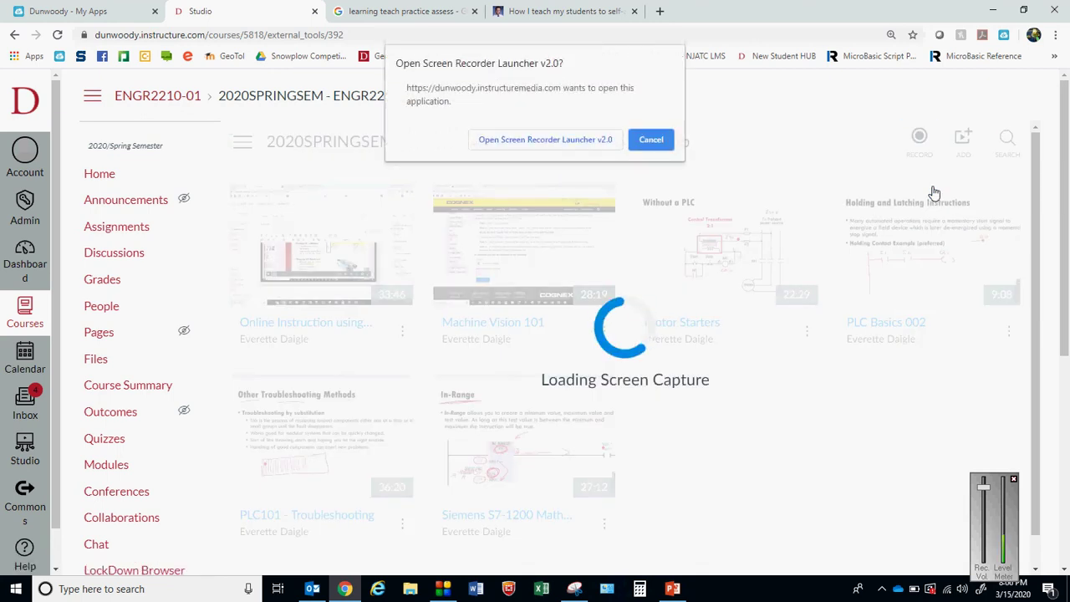
pyautogui.click(562, 140)
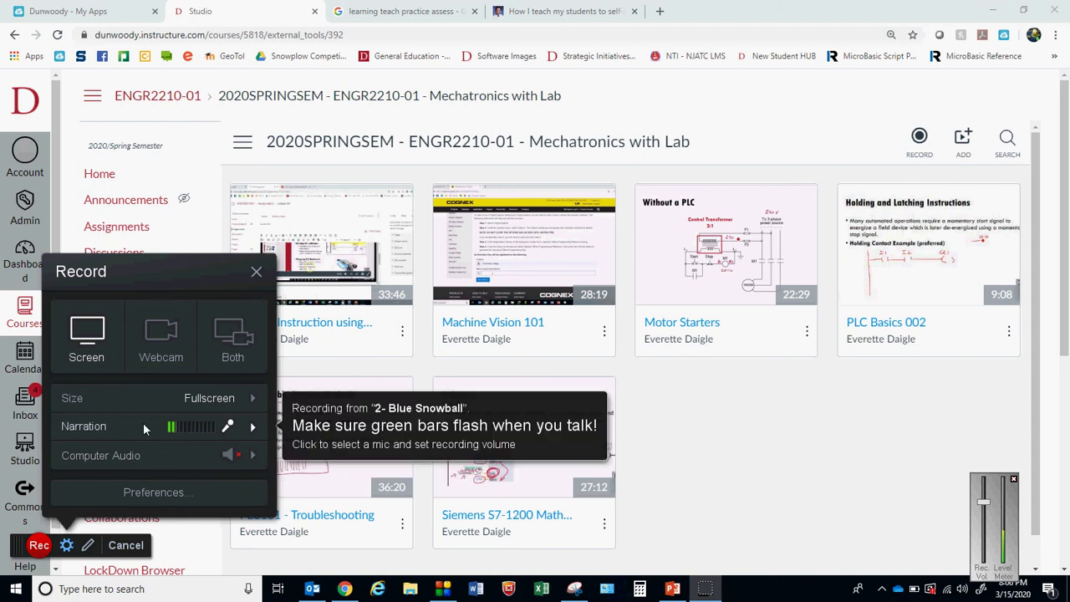
pyautogui.moveTo(143, 422)
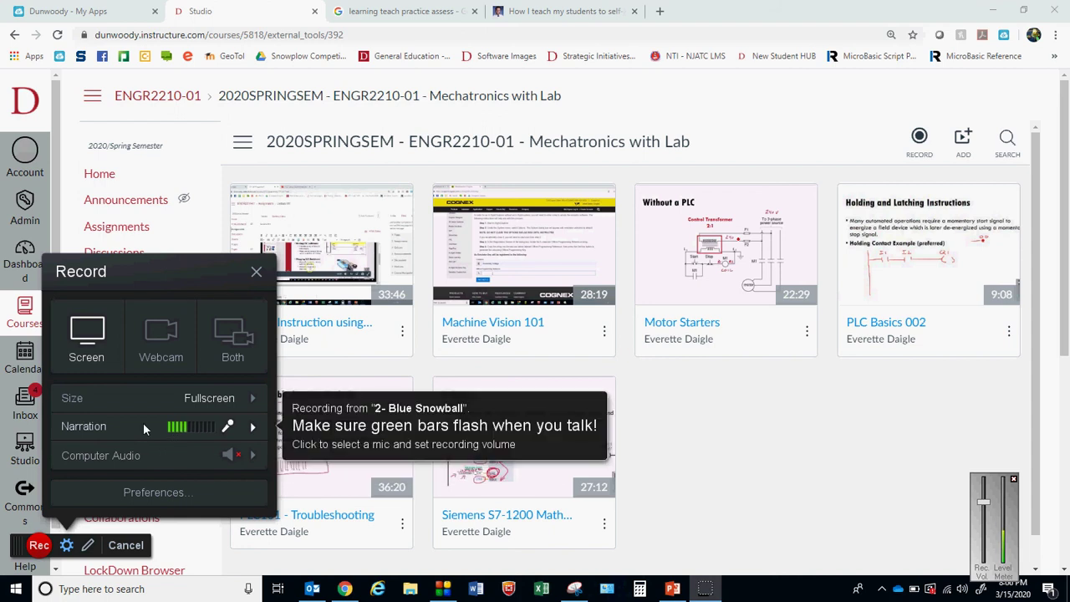
pyautogui.click(255, 428)
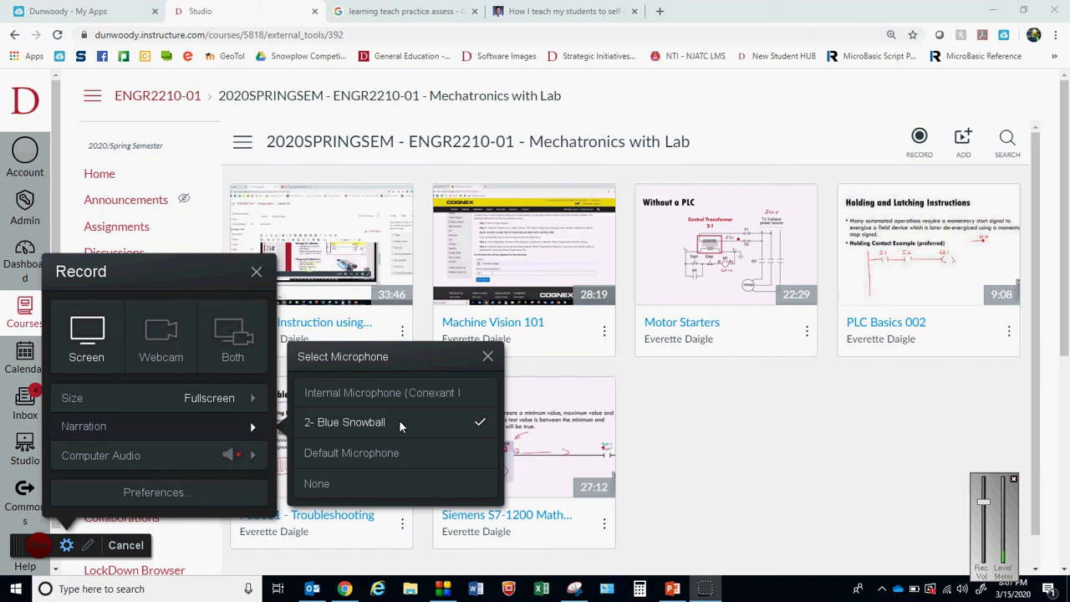
pyautogui.click(487, 356)
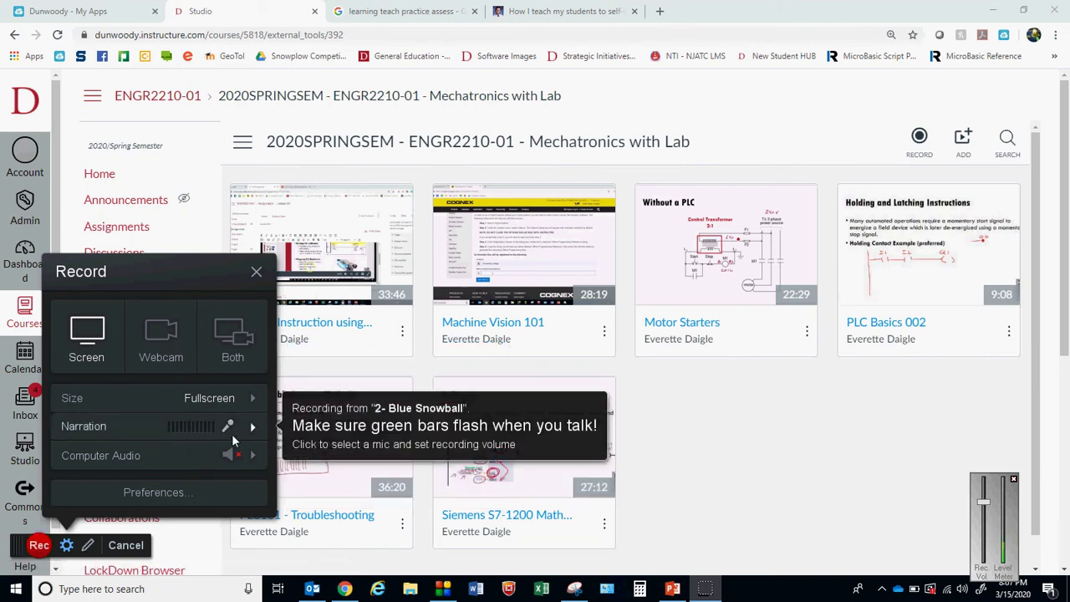
# - Try the 480p, 720p and Fullscreen recording sizes, and cancel the screen capture
pyautogui.click(254, 399)
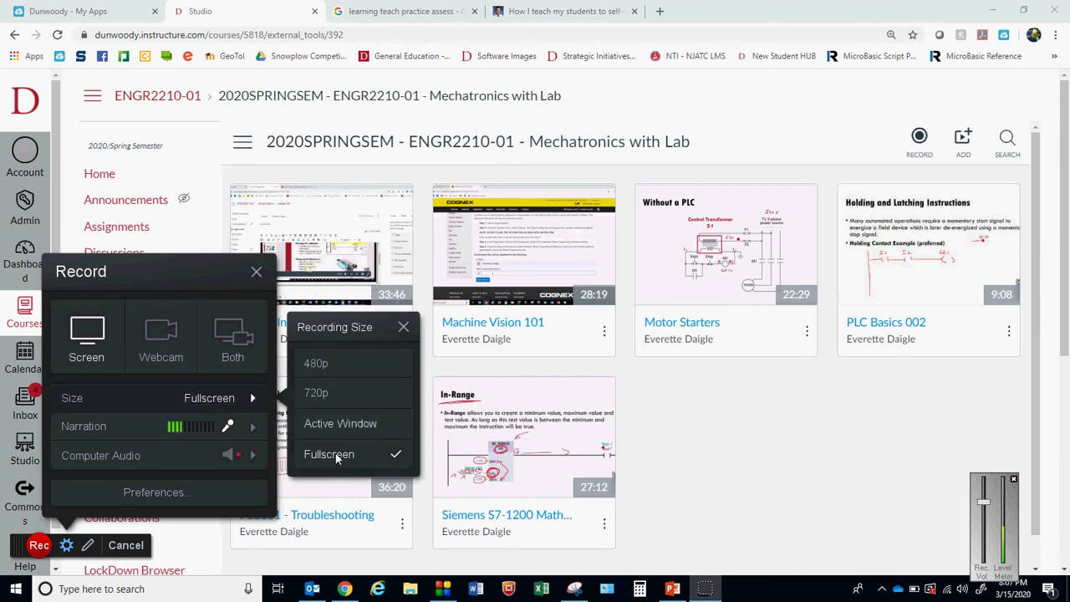
pyautogui.click(328, 365)
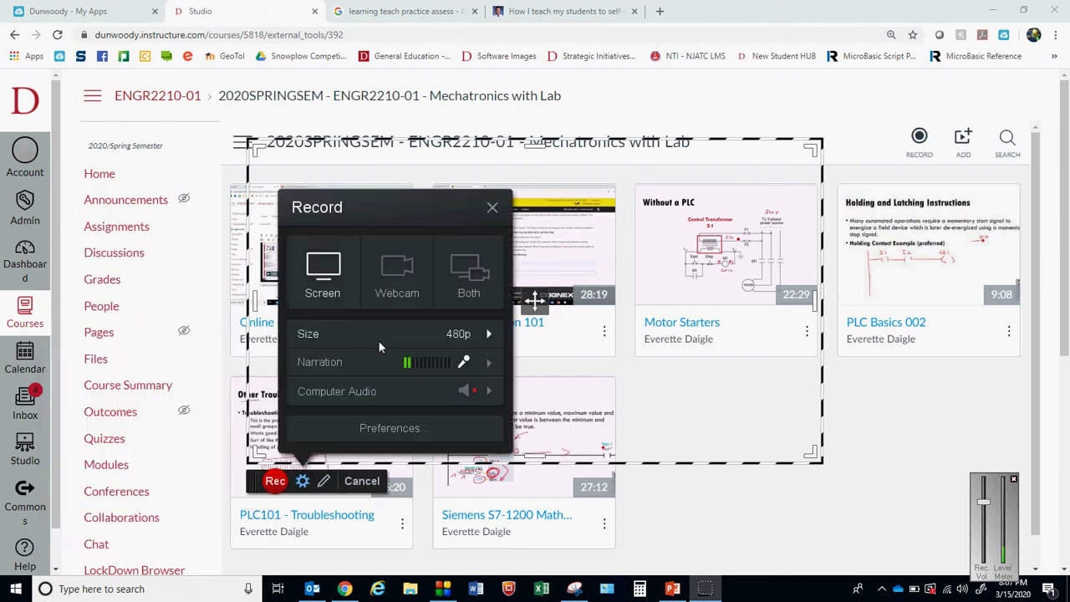
pyautogui.click(490, 337)
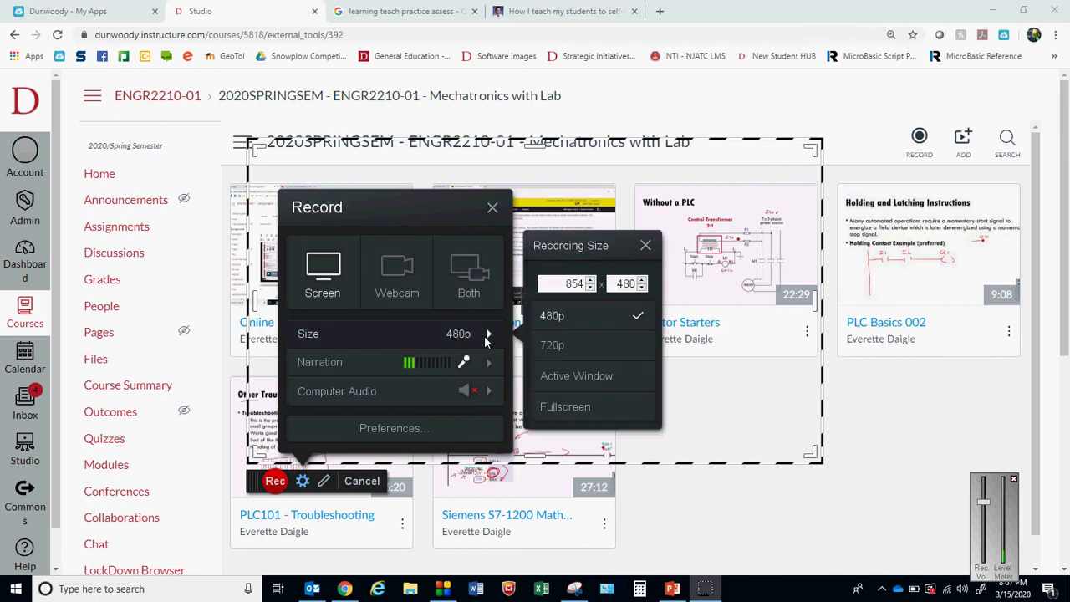
pyautogui.click(551, 343)
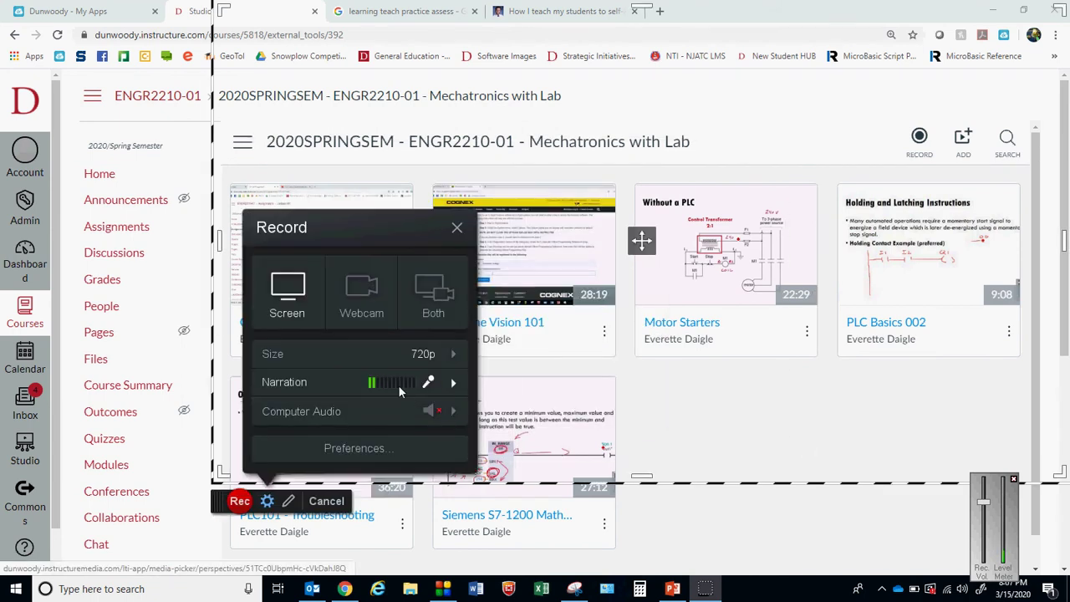
pyautogui.click(453, 354)
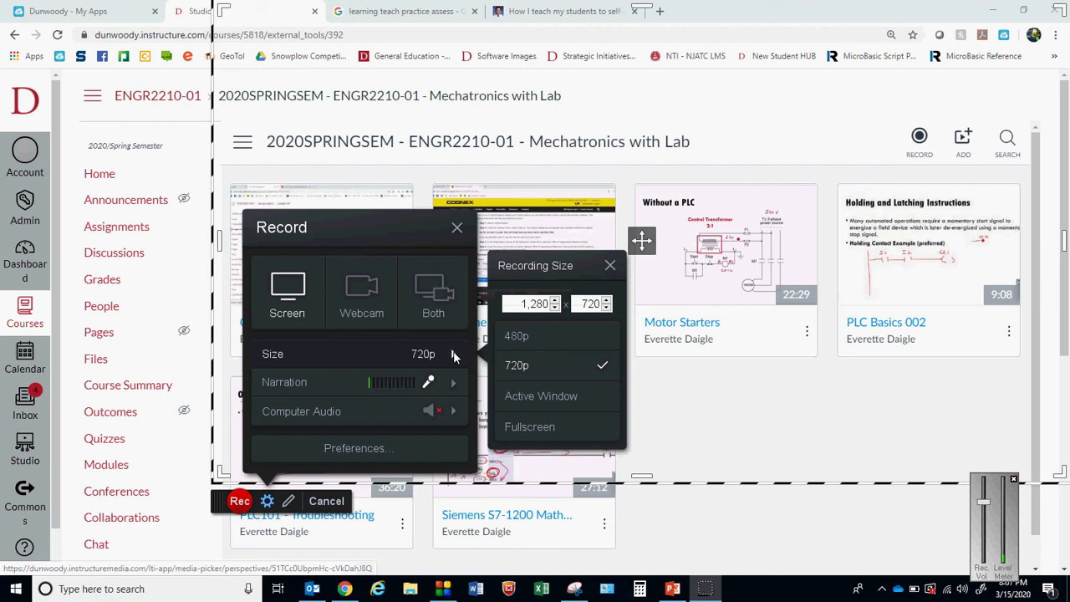
pyautogui.click(528, 428)
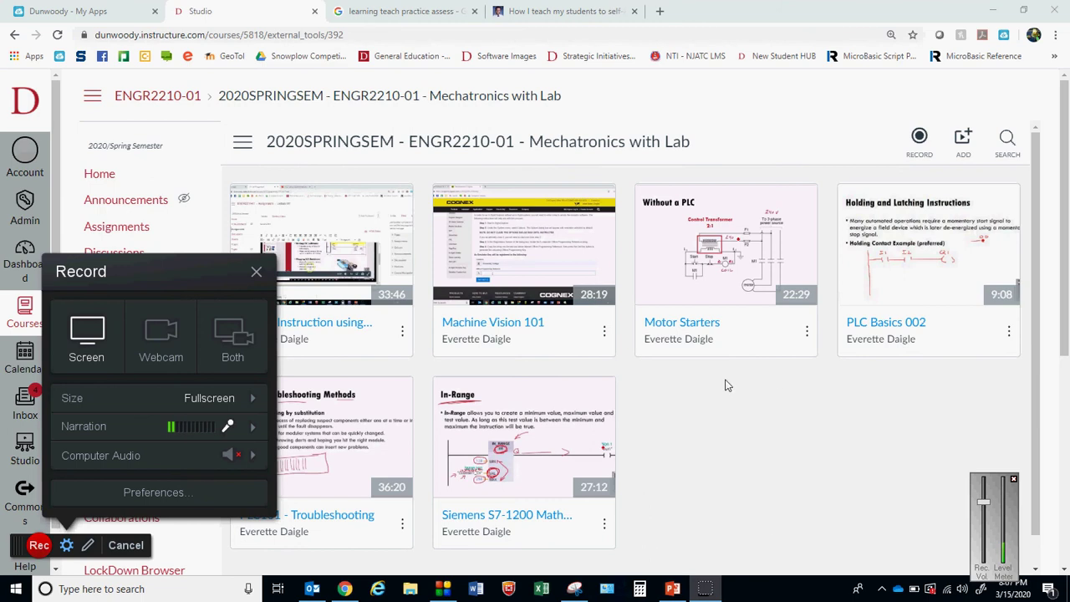
pyautogui.moveTo(492, 429)
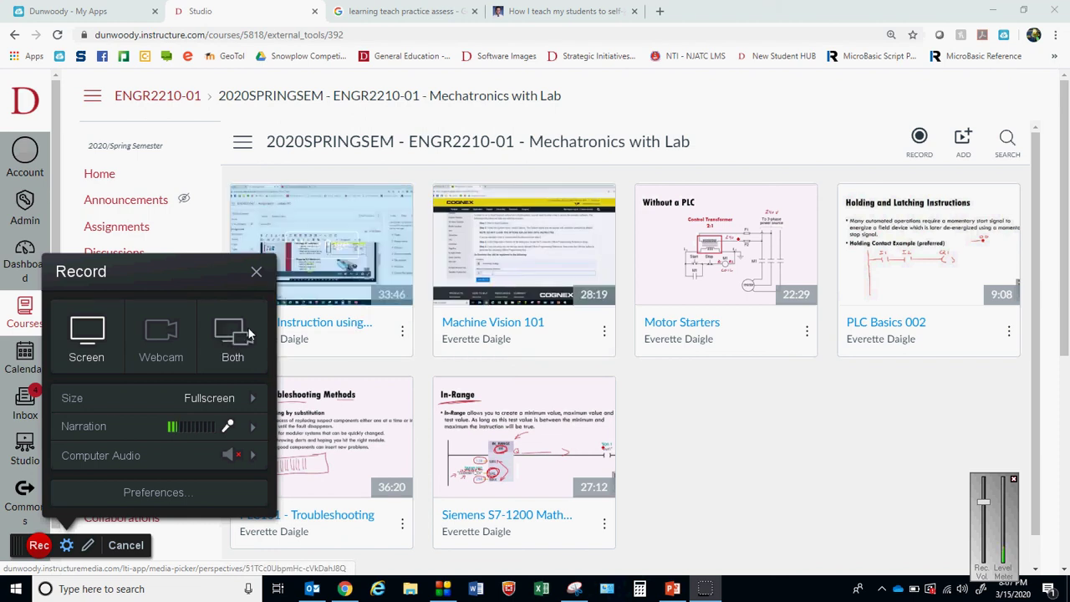
pyautogui.click(257, 274)
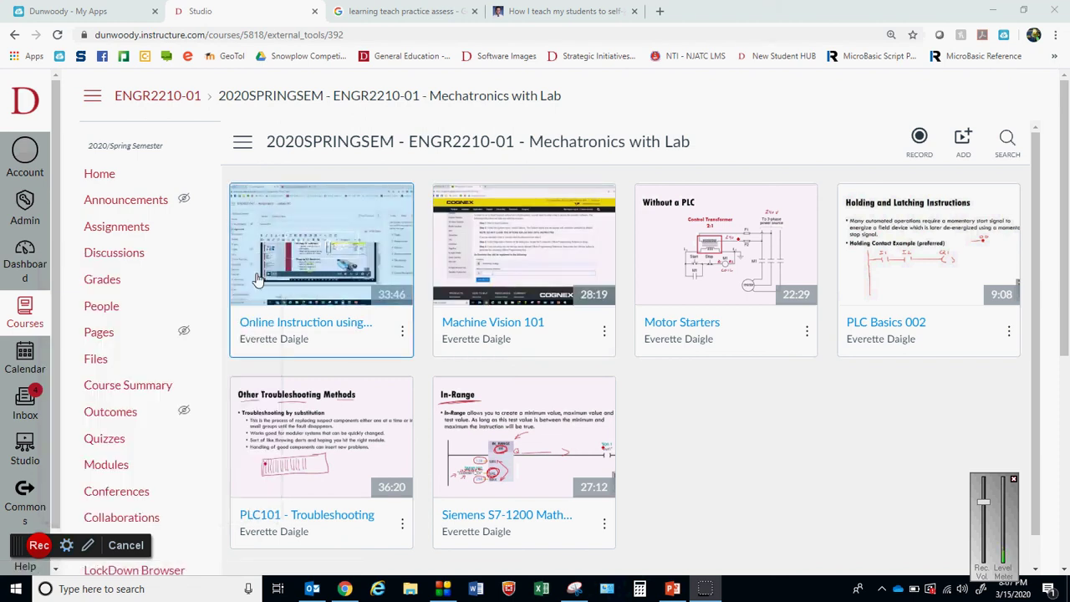
pyautogui.click(125, 545)
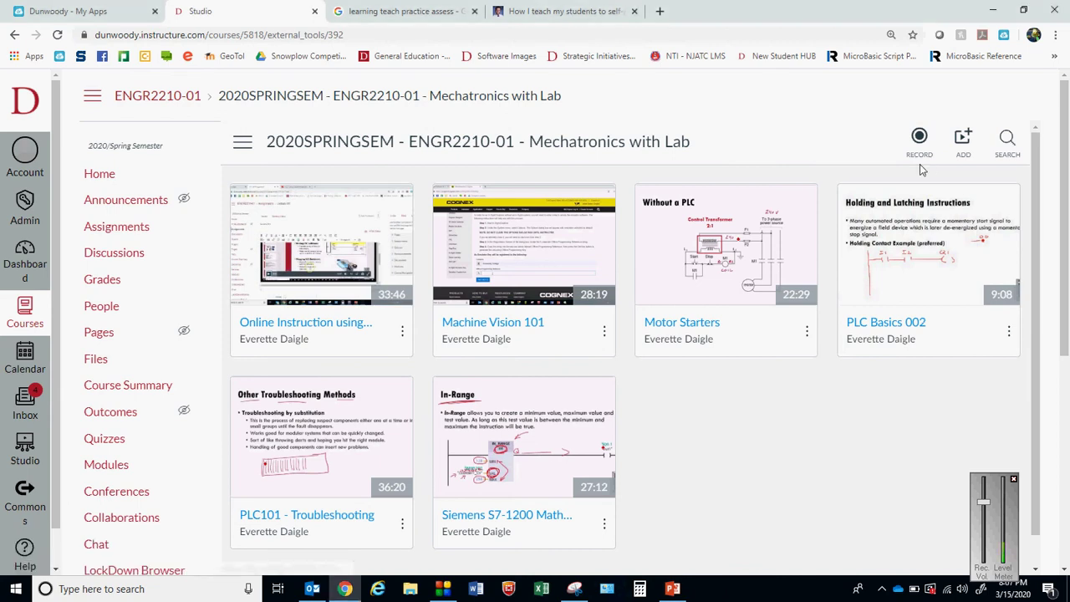
# - Switch to PowerPoint and start the slide show from the Launching Canvas Studio slide
pyautogui.click(673, 588)
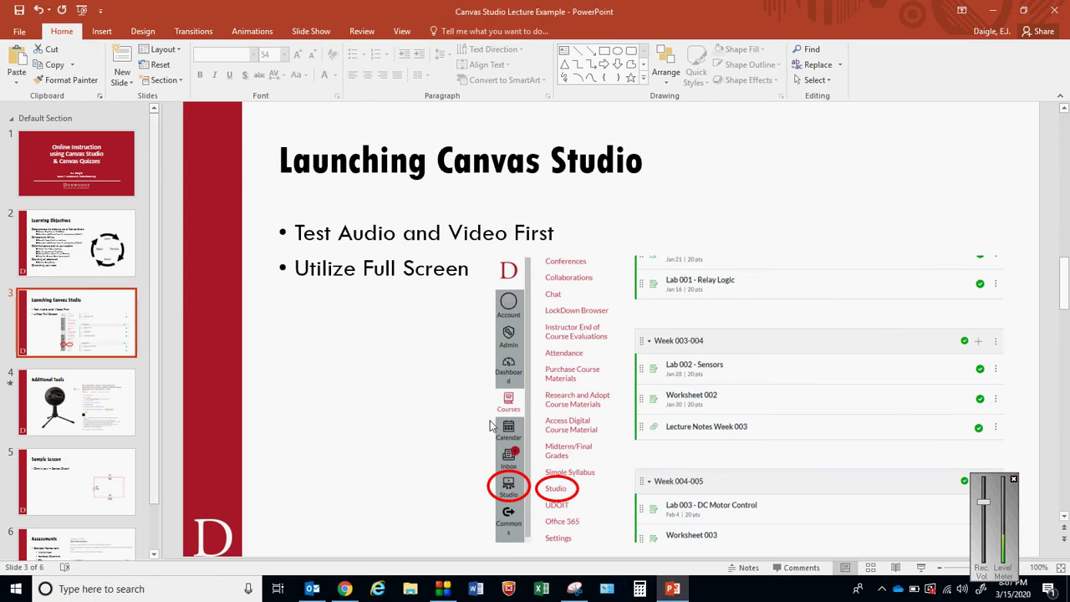
pyautogui.click(920, 567)
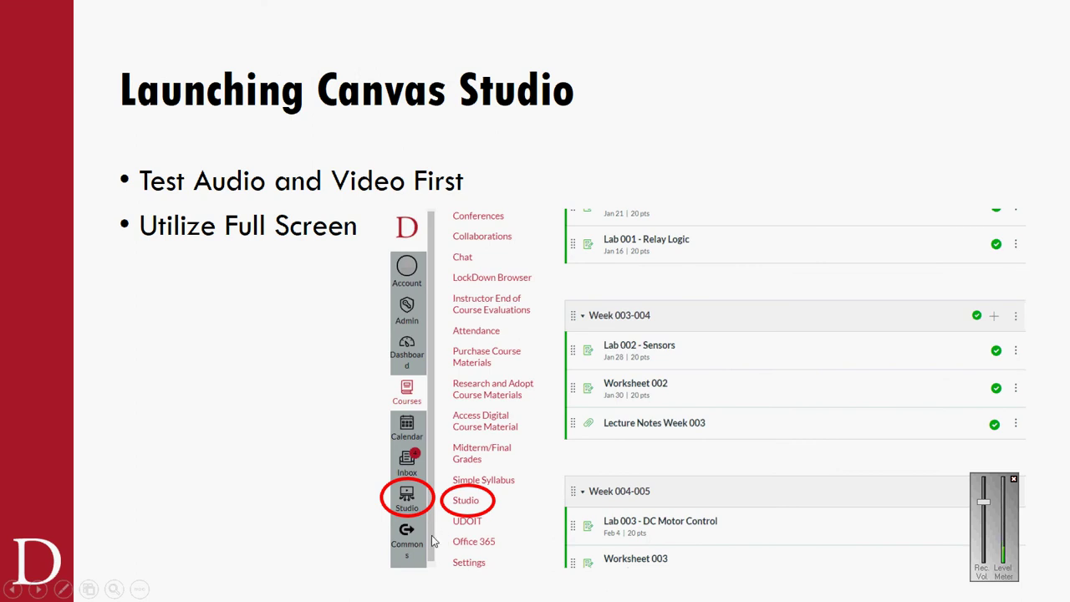
pyautogui.hotkey('ctrl', 'p')
pyautogui.moveTo(292, 512)
pyautogui.mouseDown()
pyautogui.moveTo(383, 493)
pyautogui.moveTo(369, 497)
pyautogui.mouseUp()
# - Advance the slide show through the Additional Tools content to the Sample Lesson slide on Ohm's Law
pyautogui.press('Right')
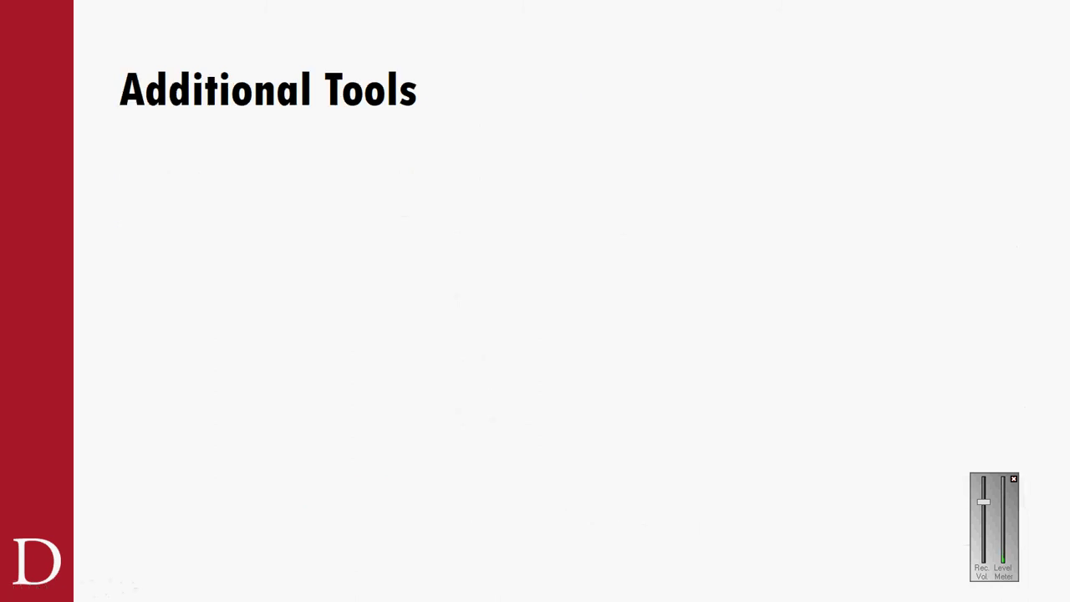
pyautogui.press('Right')
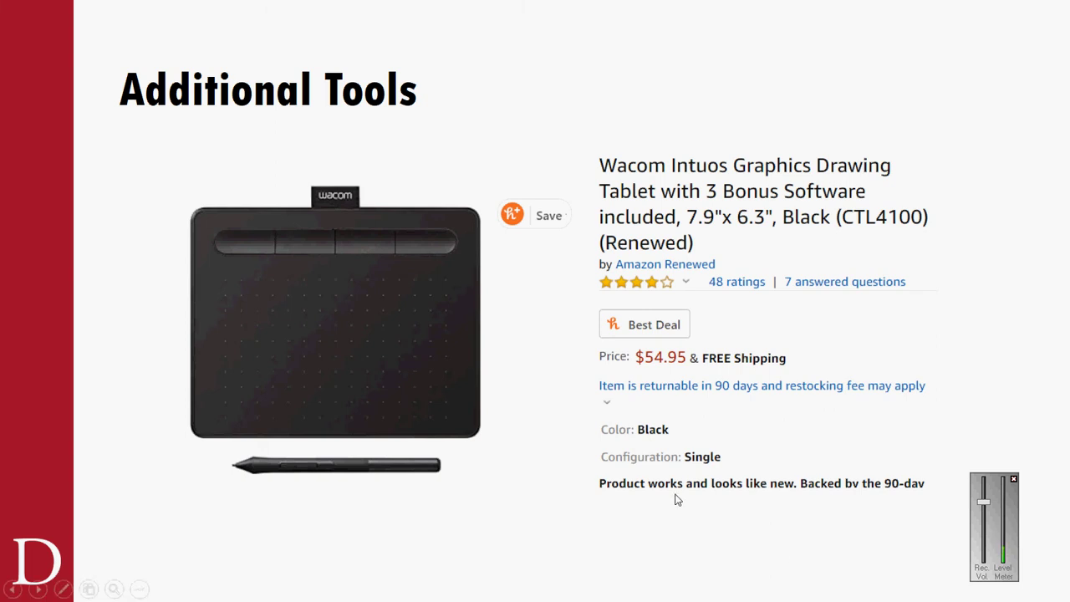
pyautogui.click(589, 334)
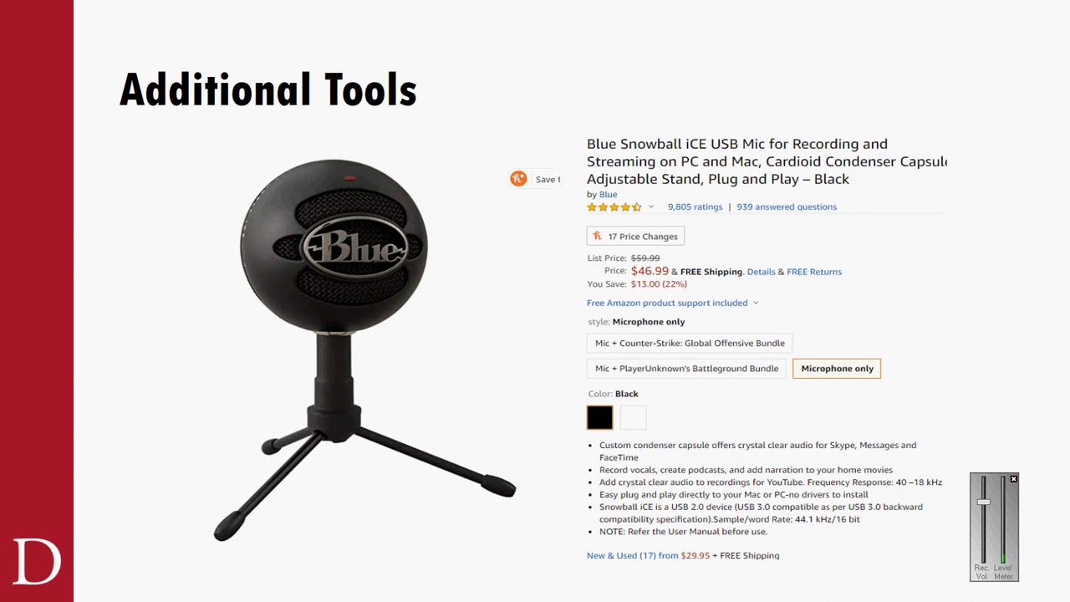
pyautogui.press('Right')
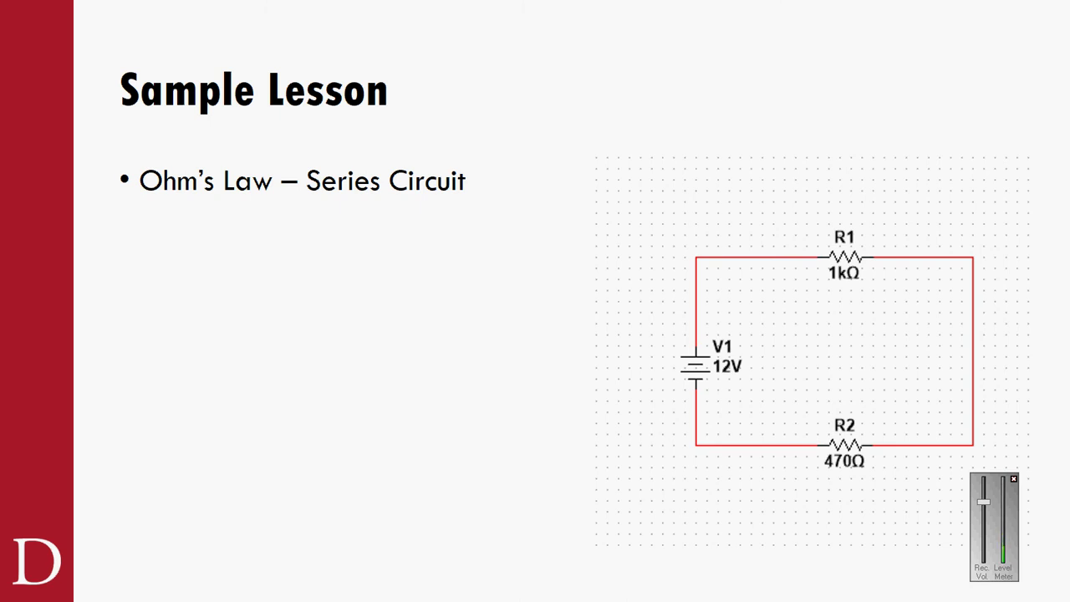
pyautogui.press('Right')
pyautogui.press('Left')
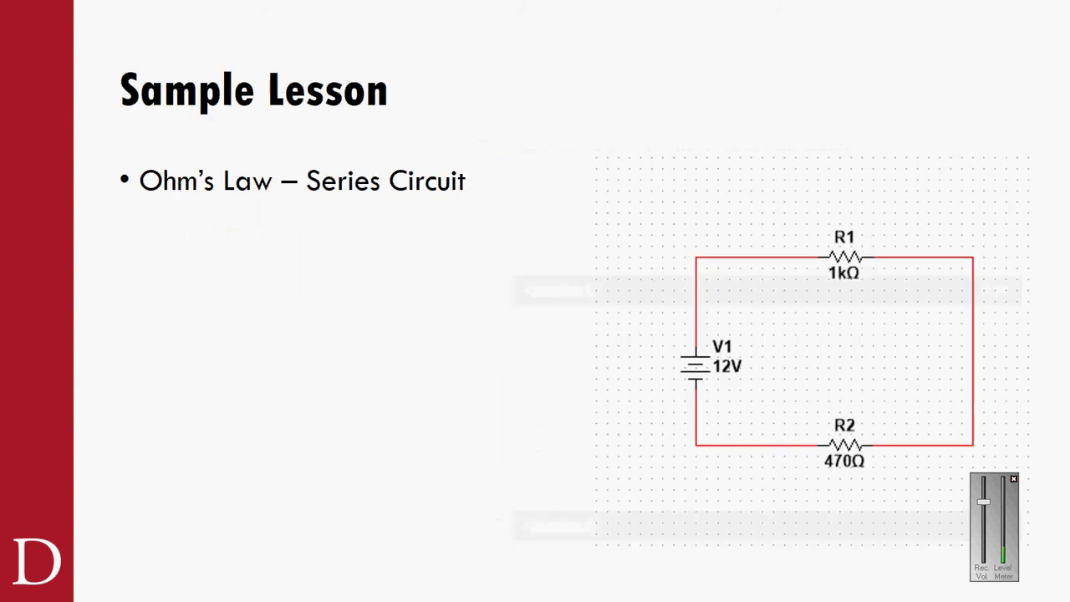
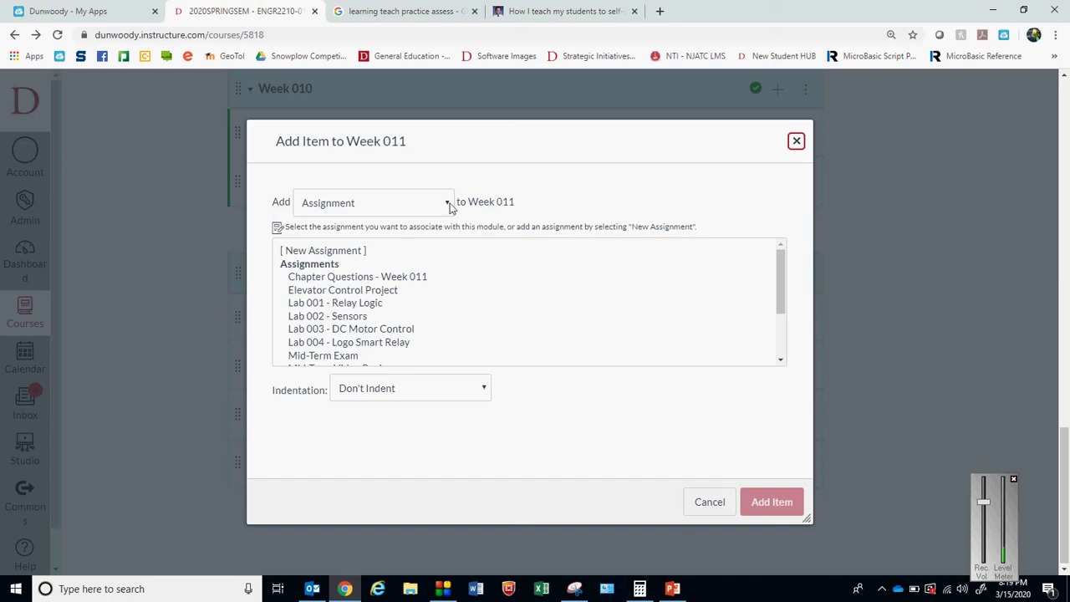
# - Add the existing quiz Quiz12 as an item to the Week 011 module
pyautogui.click(448, 203)
pyautogui.click(351, 239)
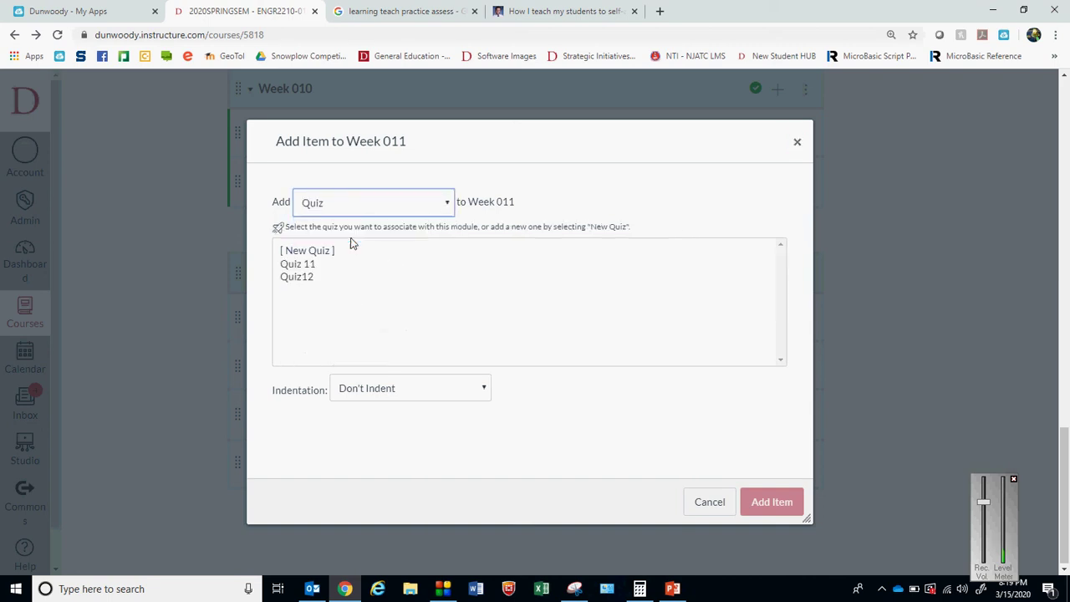
pyautogui.click(301, 252)
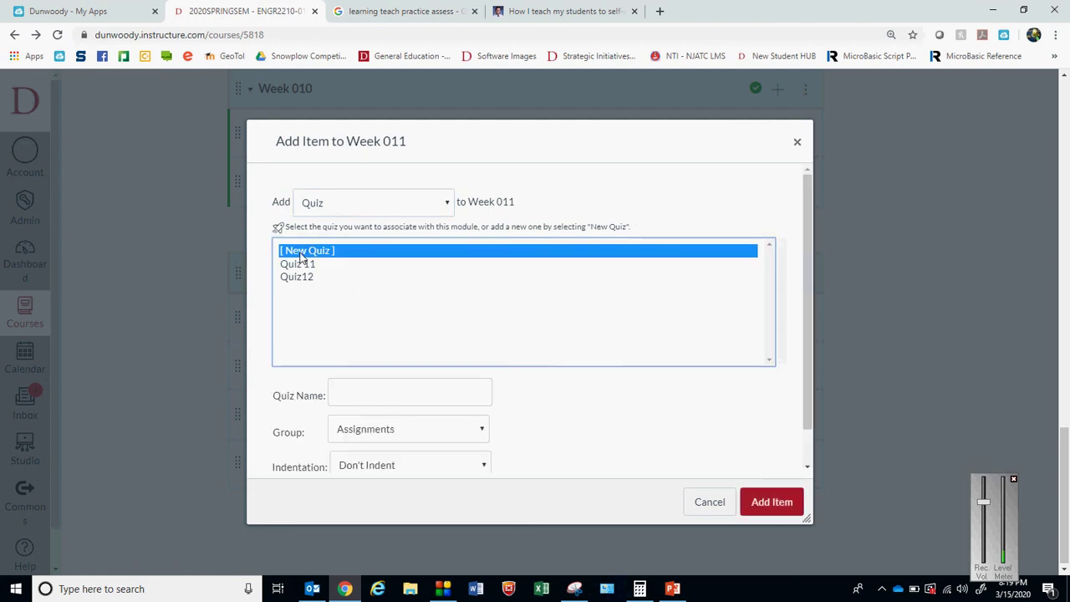
pyautogui.click(299, 277)
pyautogui.click(777, 502)
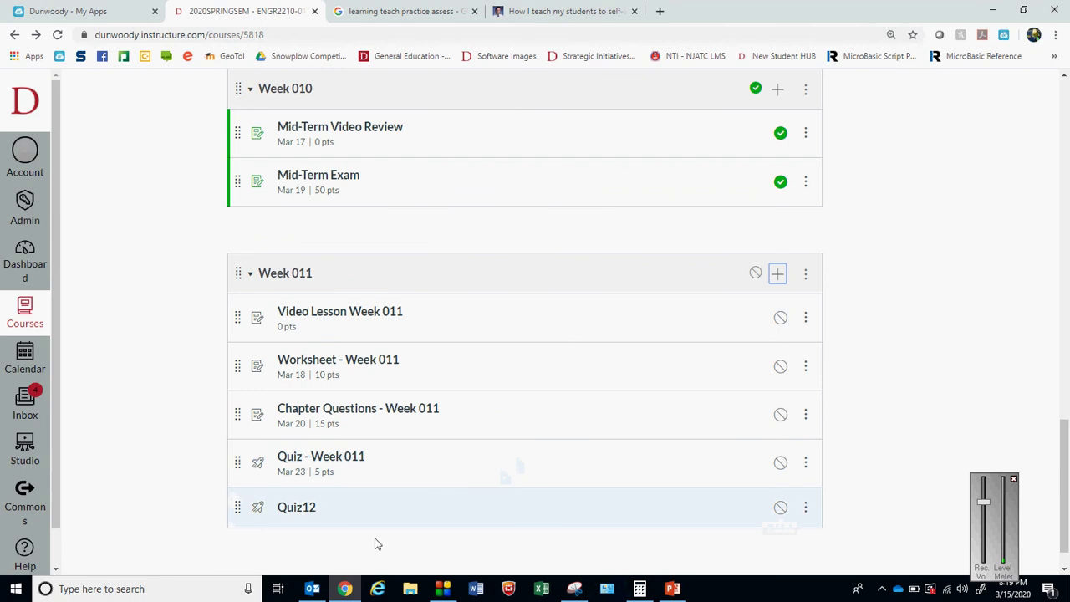
# - Remove the Quiz12 item from the Week 011 module and accept the removal
pyautogui.click(804, 511)
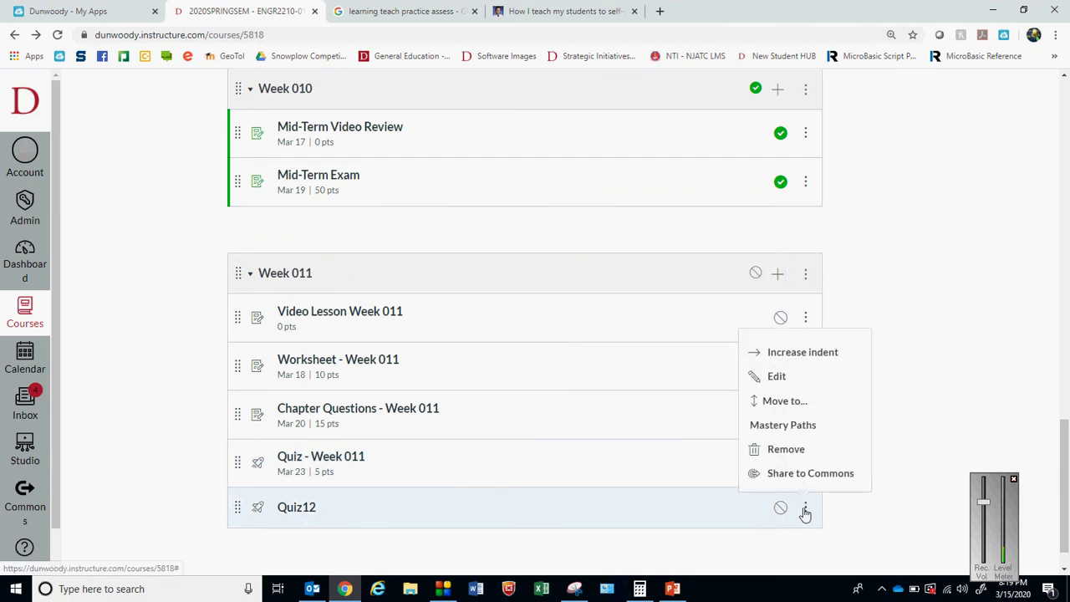
pyautogui.click(804, 449)
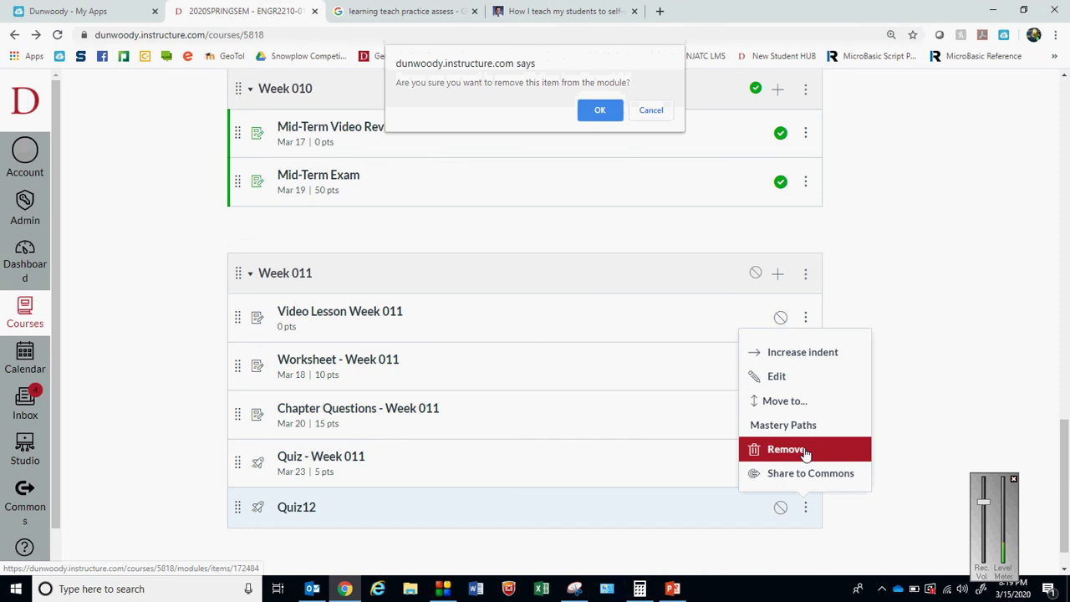
pyautogui.click(608, 110)
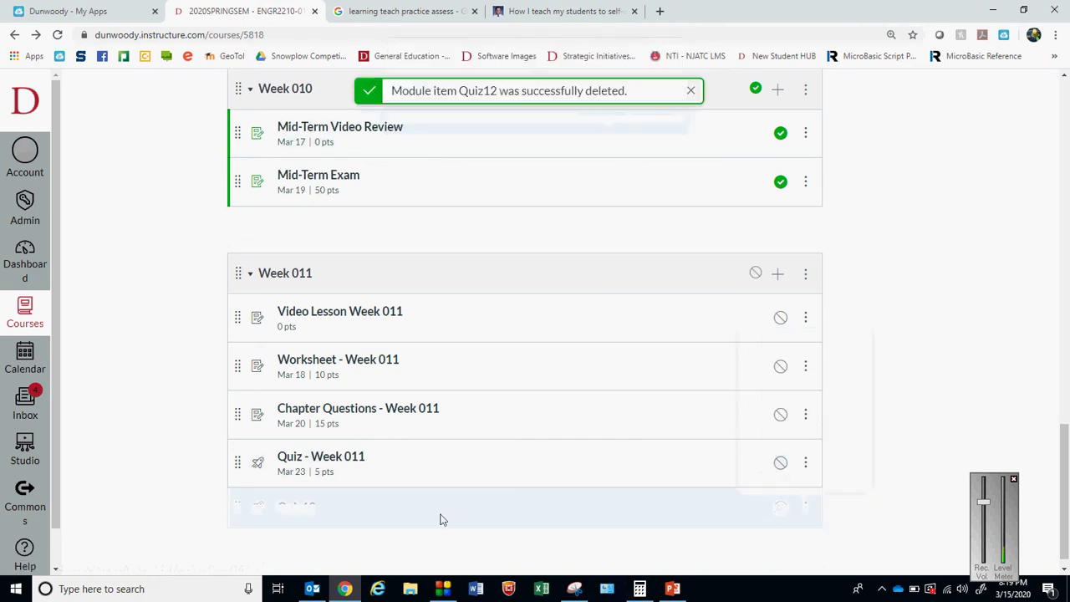
# - Append "One attempt only." to the instructions of Quiz - Week 011 and save the quiz
pyautogui.click(337, 459)
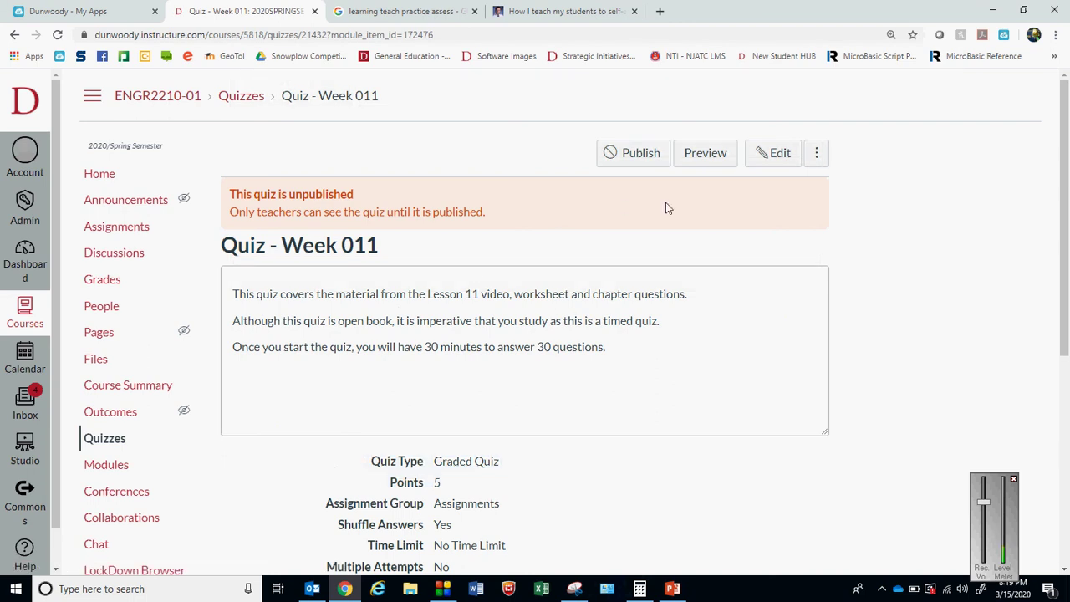
pyautogui.moveTo(285, 293); pyautogui.dragTo(291, 293)
pyautogui.click(781, 154)
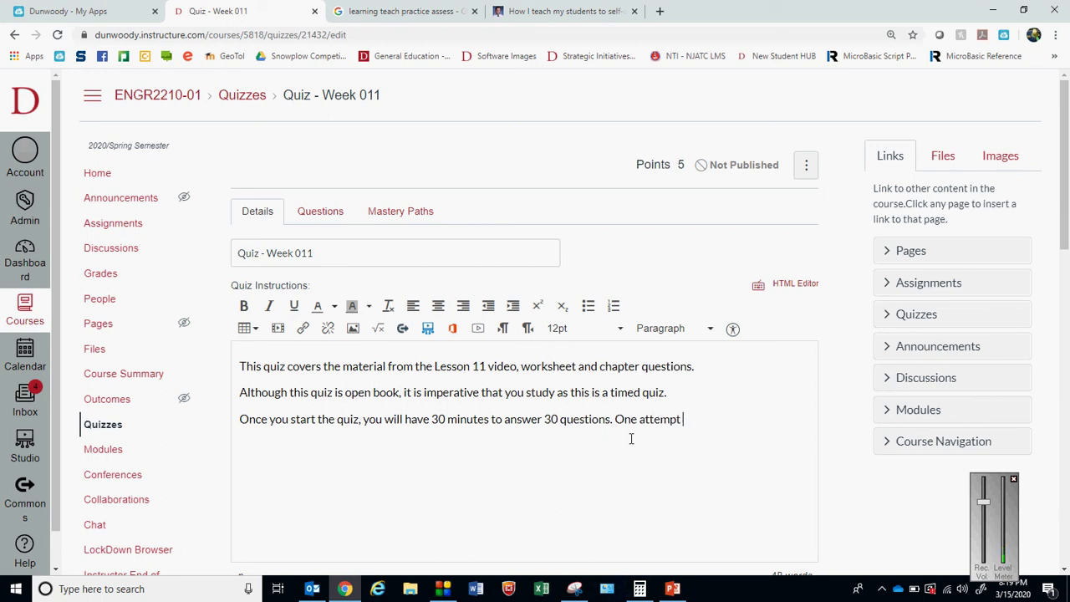
pyautogui.write('ly.')
pyautogui.moveTo(1065, 203); pyautogui.dragTo(1066, 527)
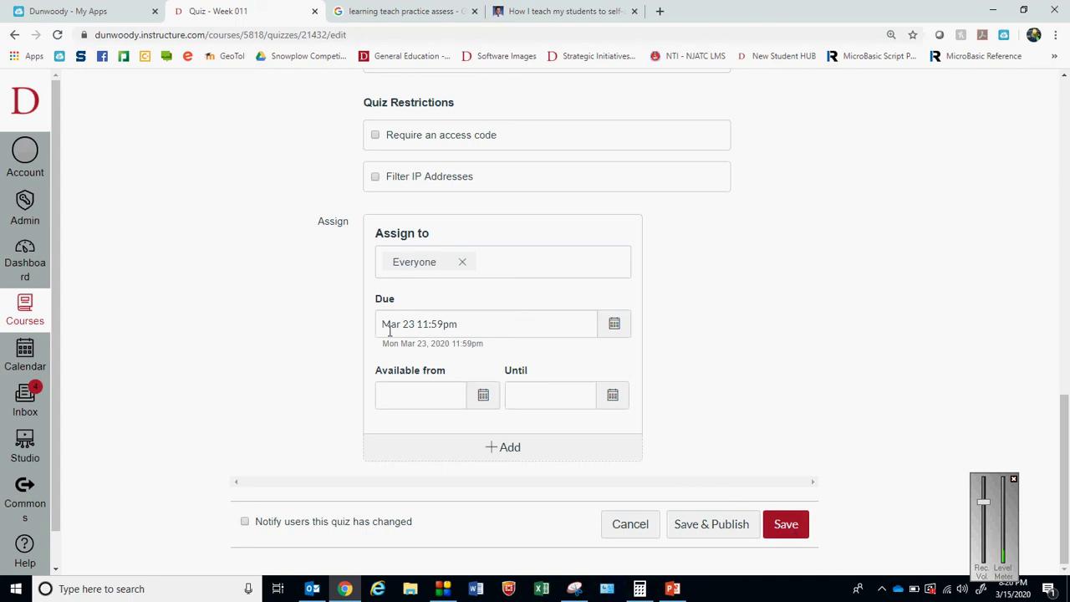
pyautogui.click(783, 525)
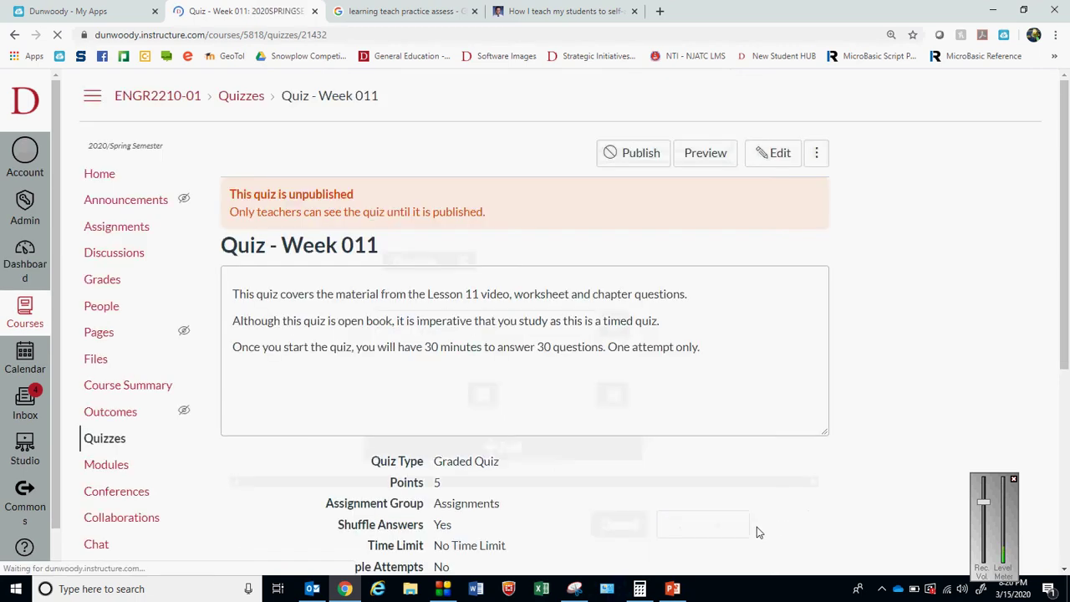
# - Return to the course modules, set the due date of Worksheet - Week 011 to Mar 17, and save the assignment
pyautogui.click(106, 175)
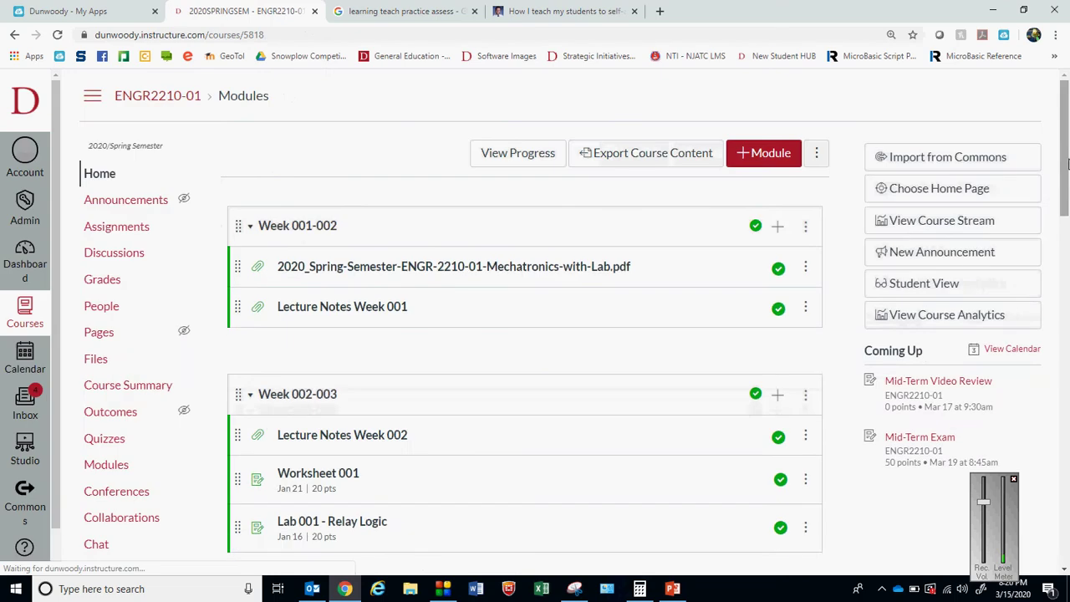
pyautogui.moveTo(1066, 201); pyautogui.dragTo(1066, 552)
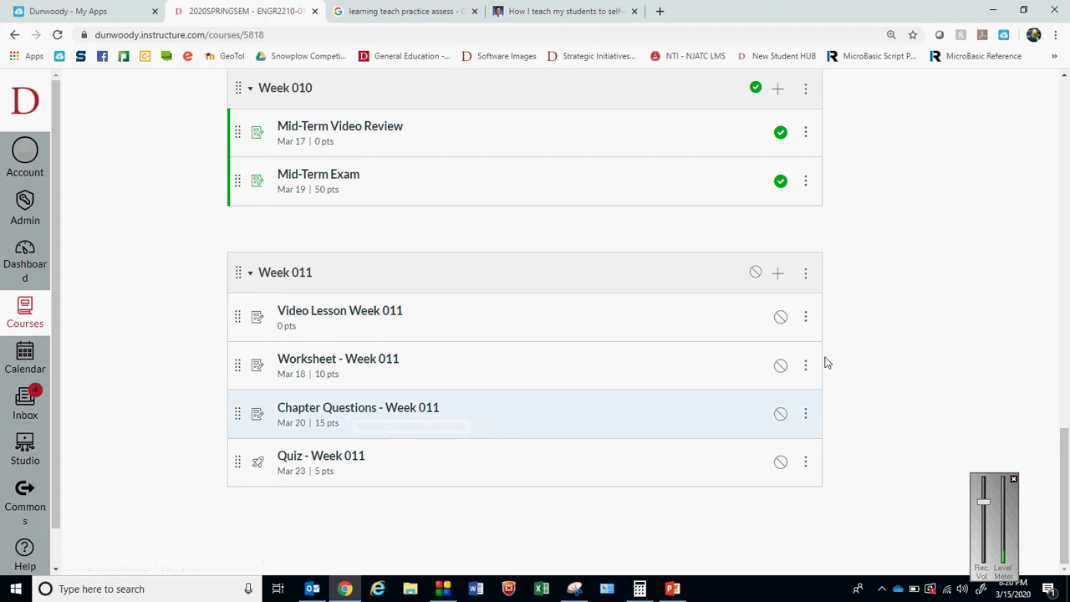
pyautogui.click(379, 360)
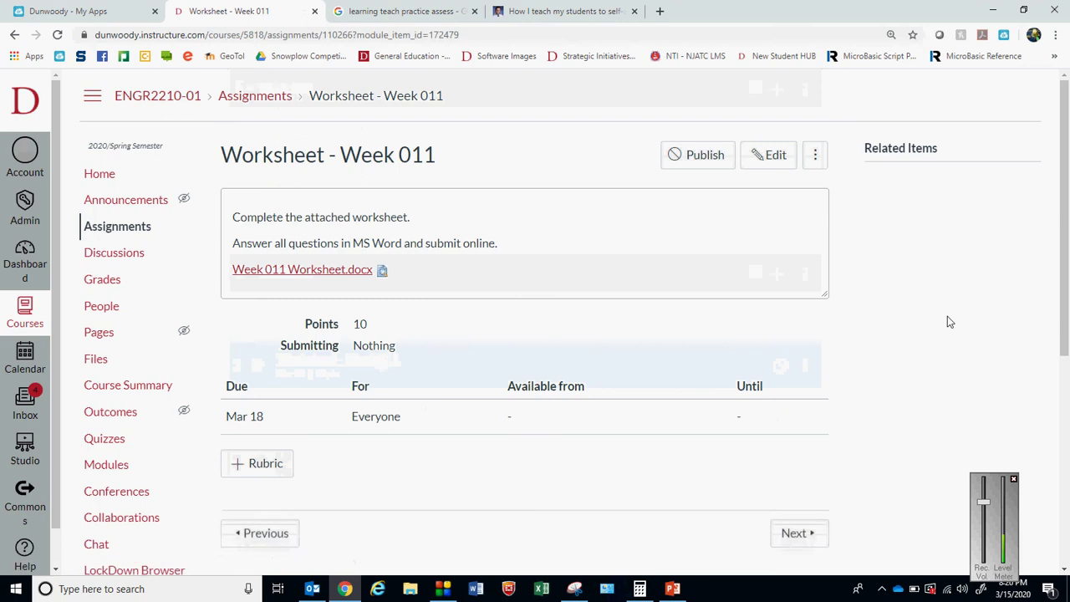
pyautogui.click(770, 158)
pyautogui.moveTo(1066, 161); pyautogui.dragTo(1069, 419)
pyautogui.click(595, 382)
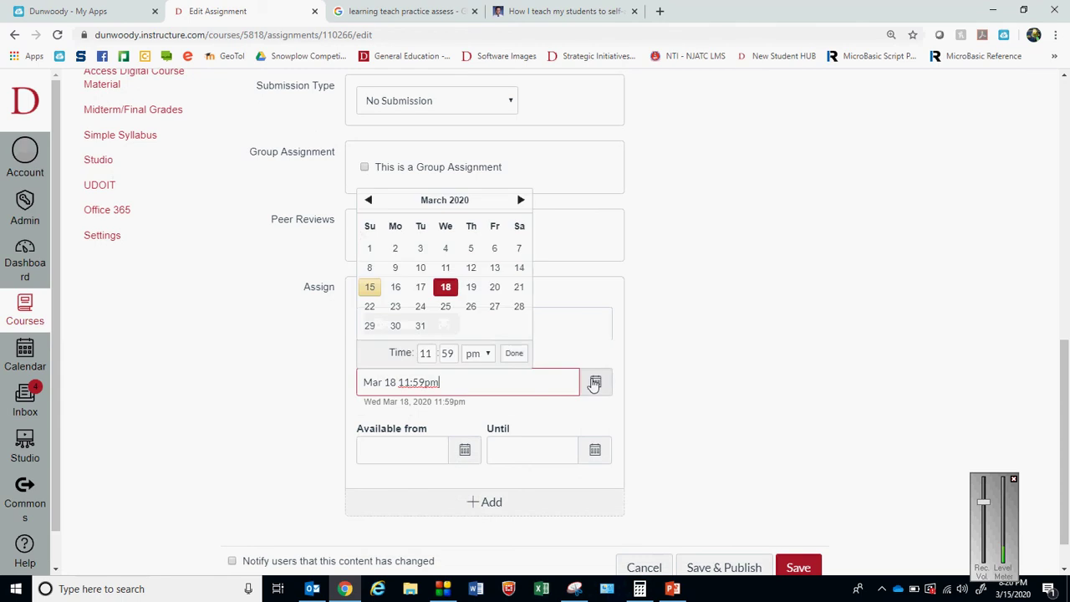
pyautogui.click(420, 287)
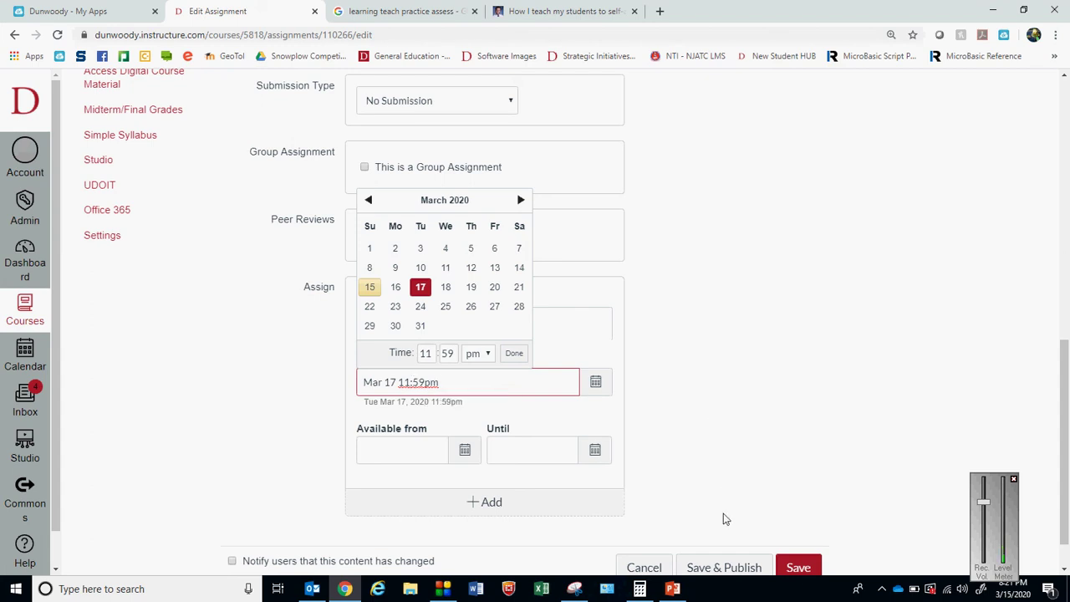
pyautogui.click(796, 567)
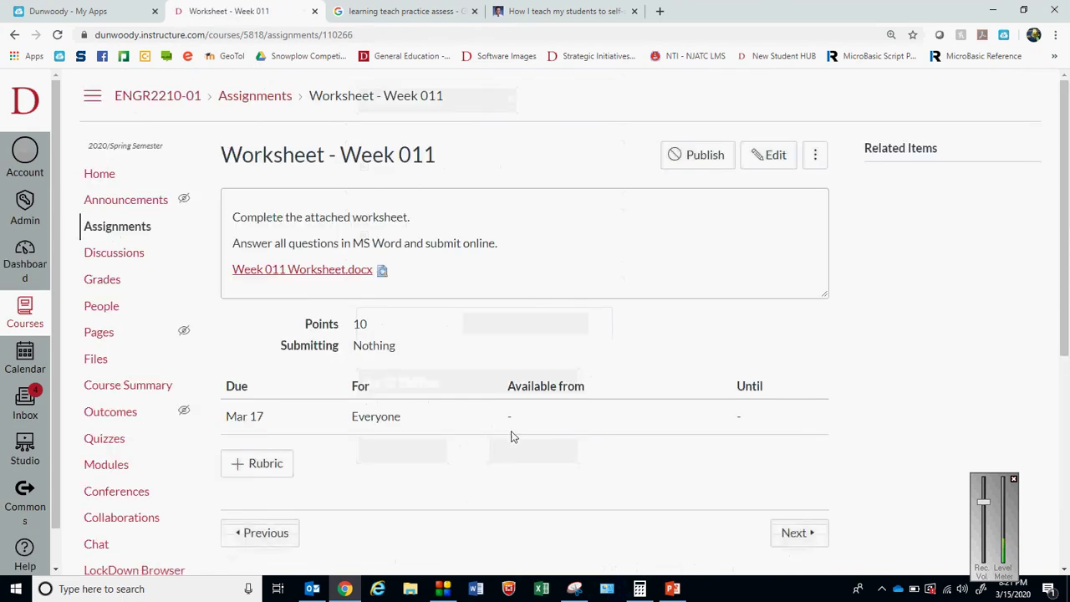
# - Look over the saved worksheet assignment and go back to the Week 011 module
pyautogui.moveTo(1065, 267); pyautogui.dragTo(1066, 476)
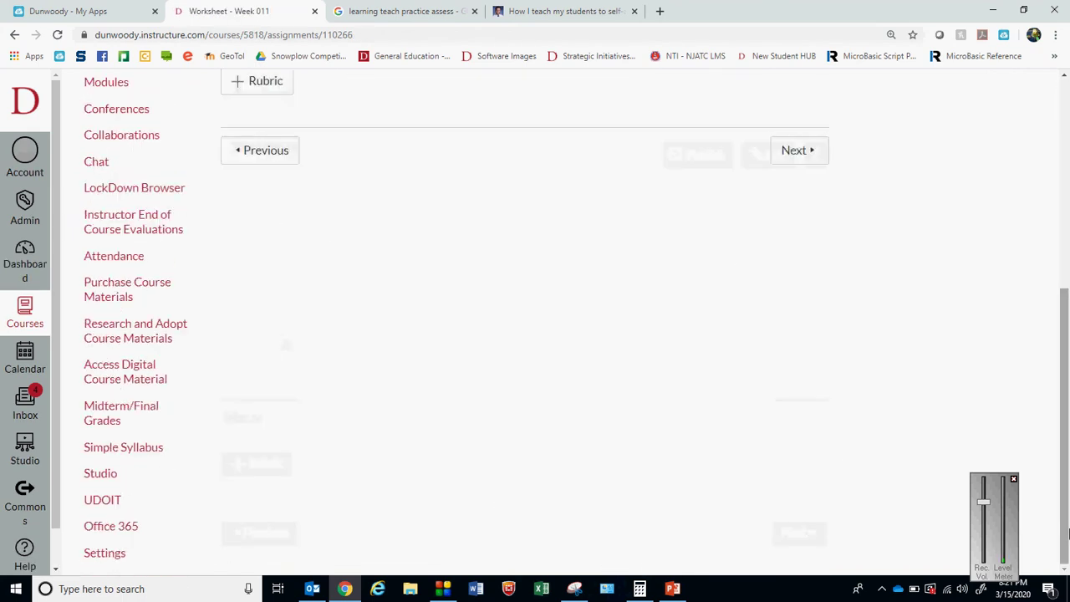
pyautogui.moveTo(1067, 382); pyautogui.dragTo(1067, 184)
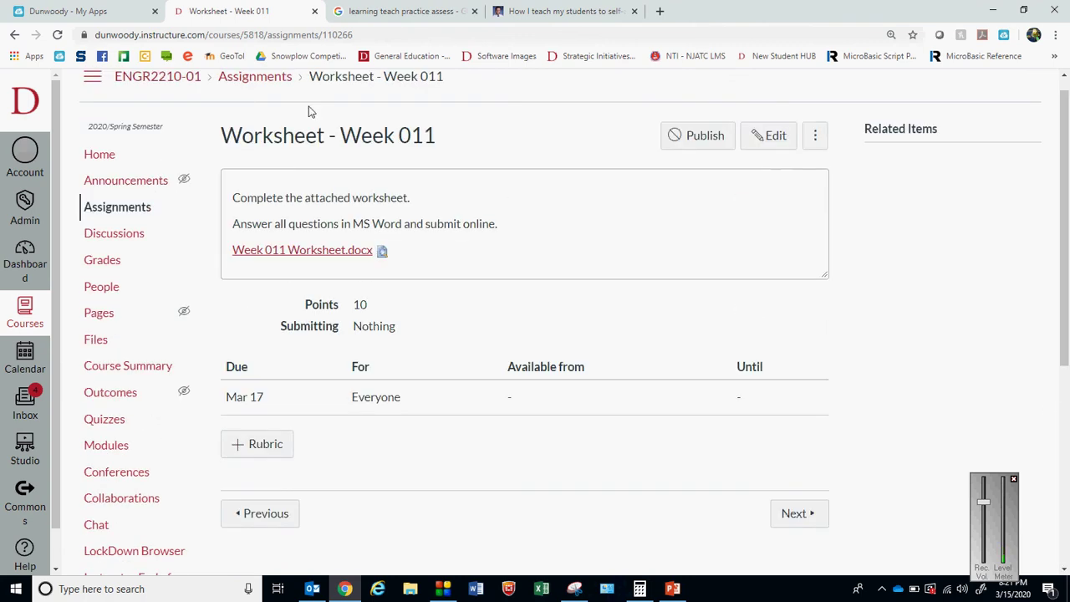
pyautogui.click(15, 36)
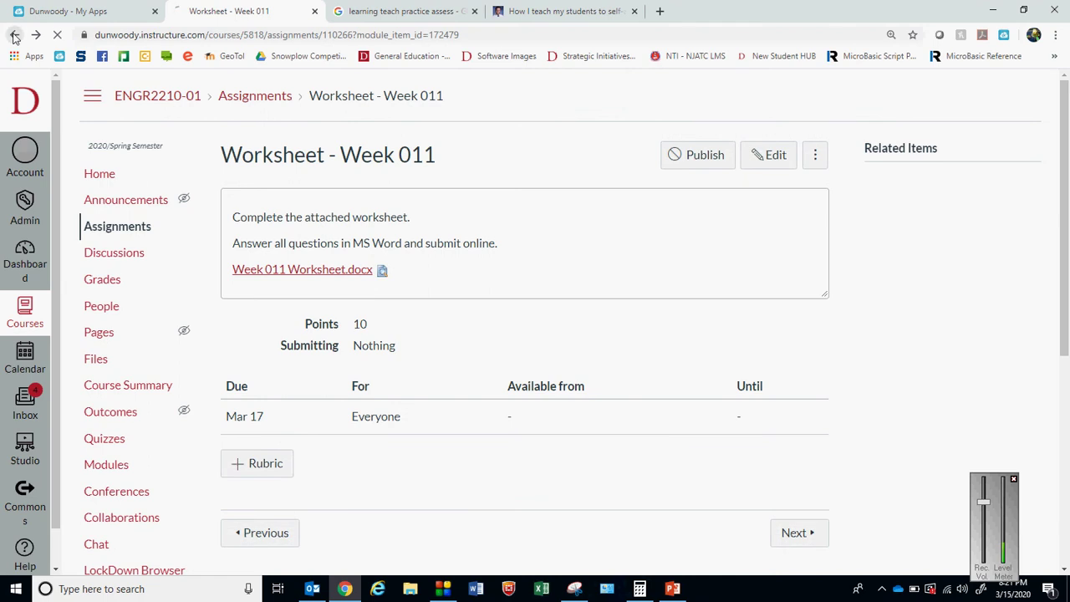
pyautogui.click(15, 36)
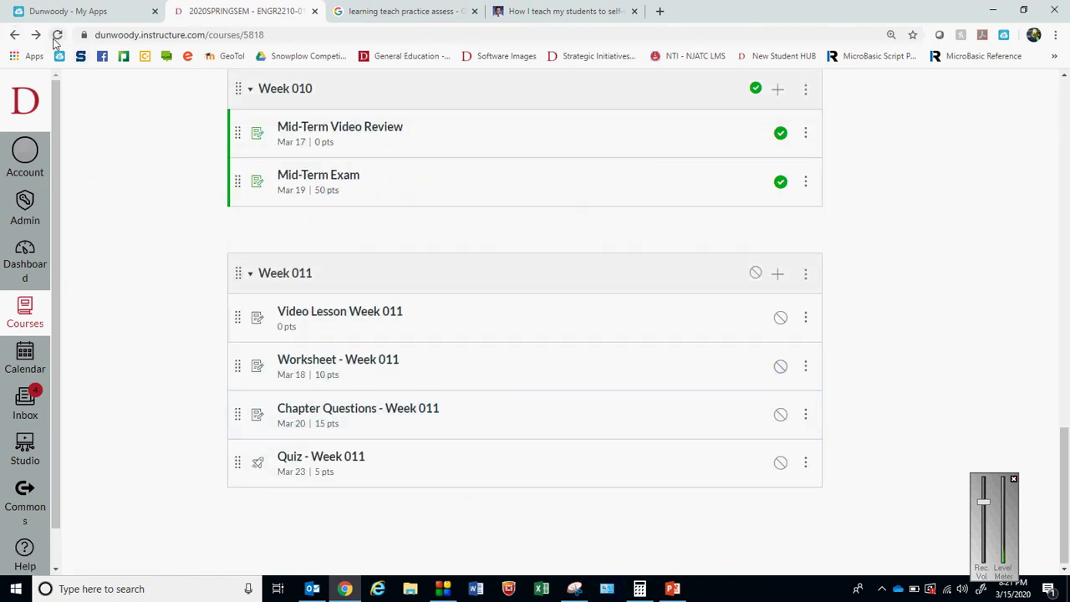
pyautogui.click(332, 361)
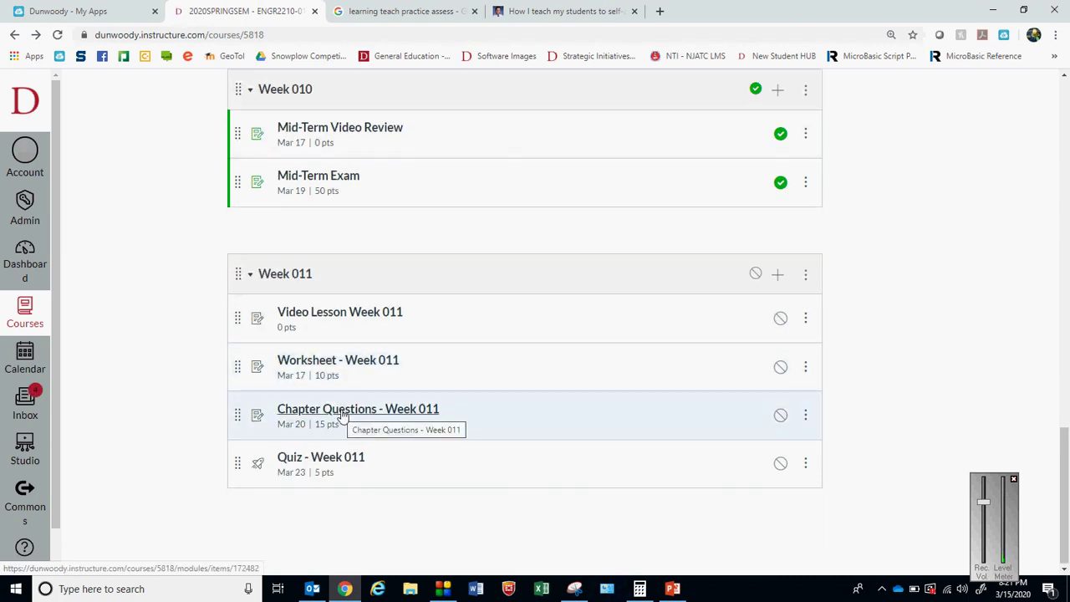
# - Set the due date of Chapter Questions - Week 011 to Mar 19 and save the assignment
pyautogui.click(343, 409)
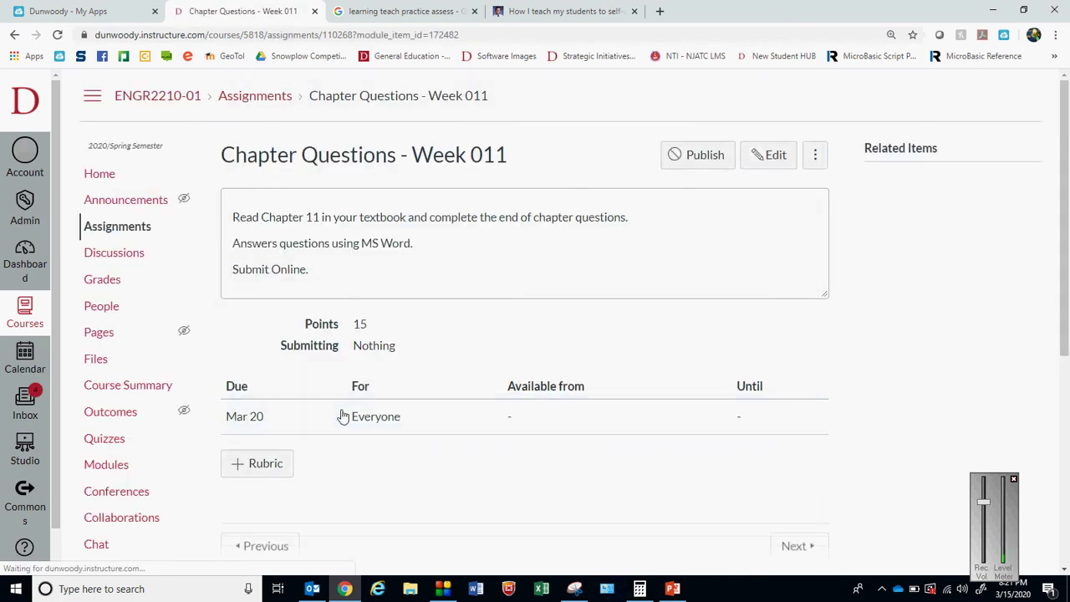
pyautogui.click(780, 166)
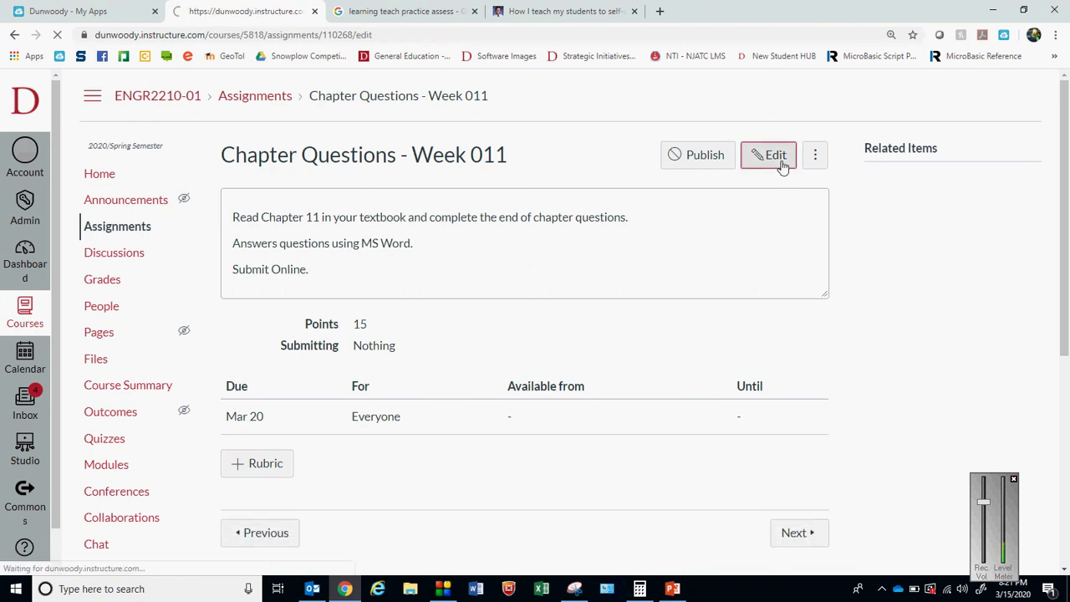
pyautogui.scroll(-6, 1066, 388)
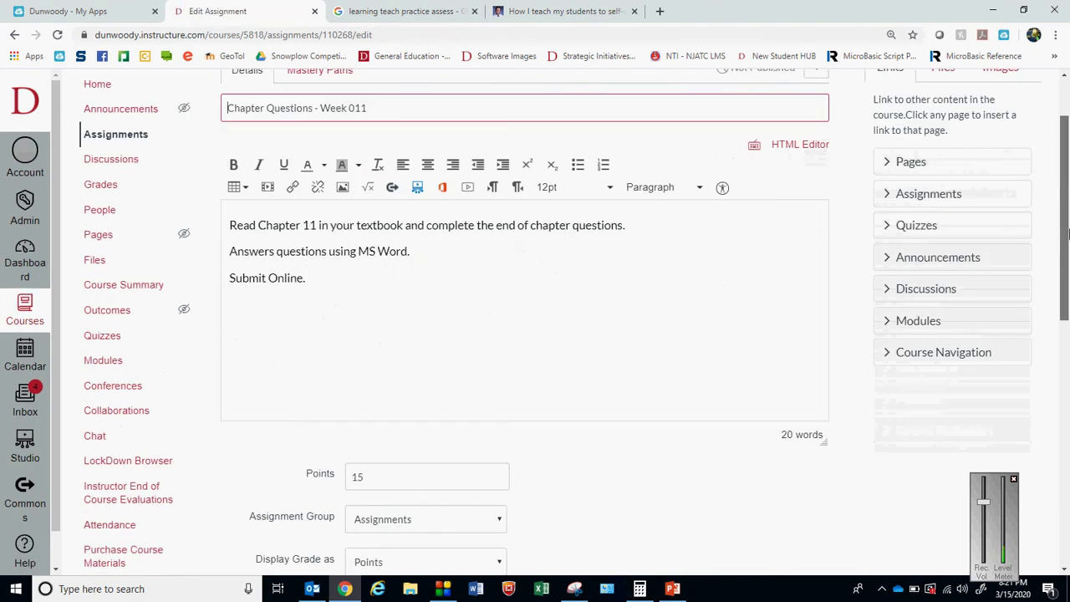
pyautogui.scroll(-2, 1066, 389)
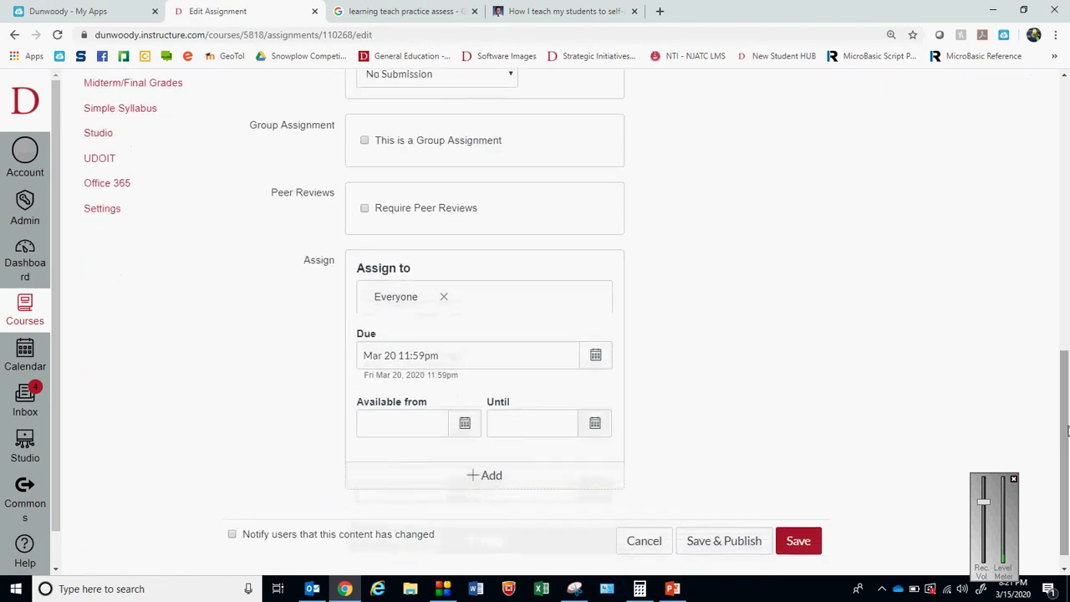
pyautogui.click(593, 365)
pyautogui.click(471, 469)
pyautogui.click(790, 547)
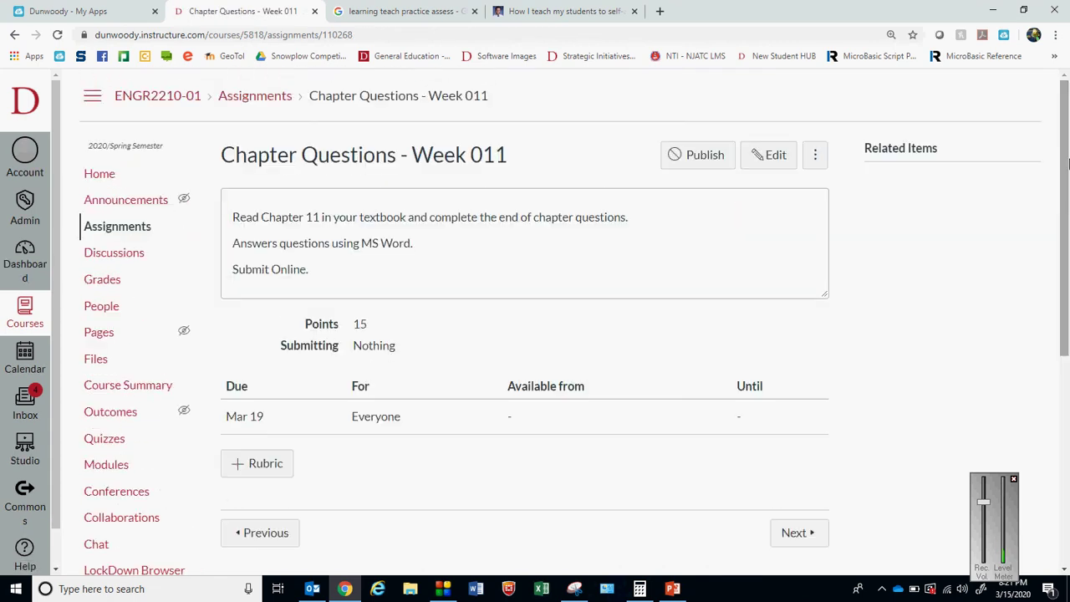
# - Return to the course modules and review the instructions, settings and due date of Quiz - Week 011
pyautogui.click(129, 175)
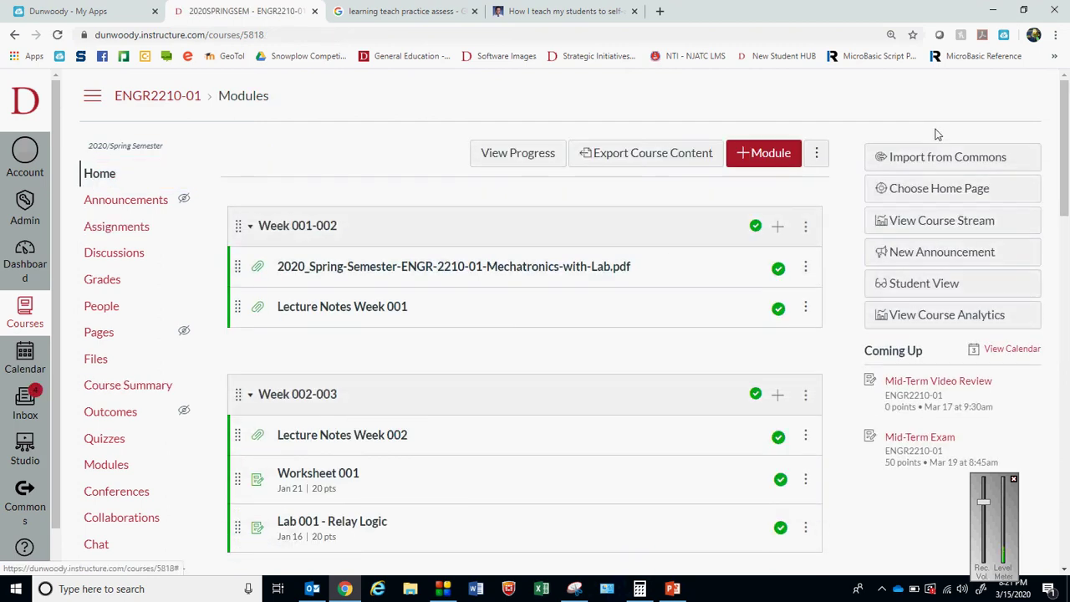
pyautogui.moveTo(1065, 142); pyautogui.dragTo(1067, 523)
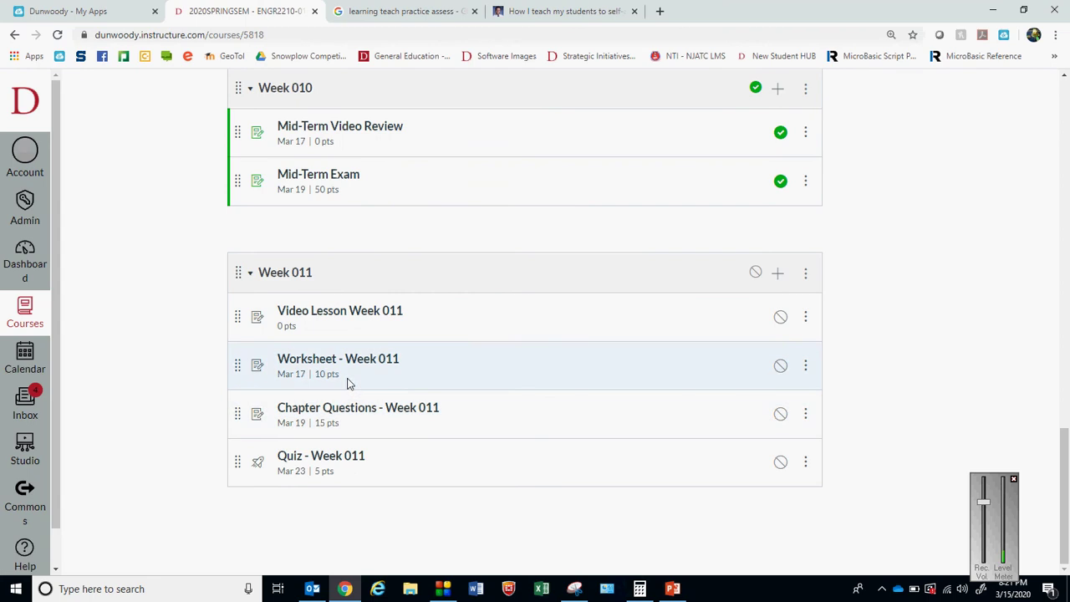
pyautogui.click(334, 458)
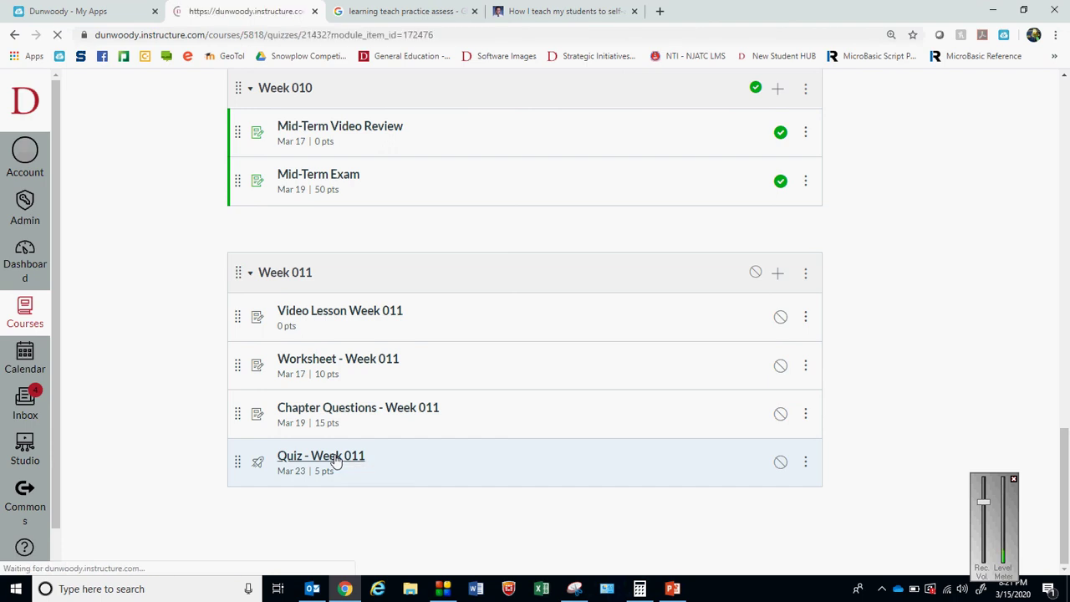
pyautogui.scroll(-5, 838, 271)
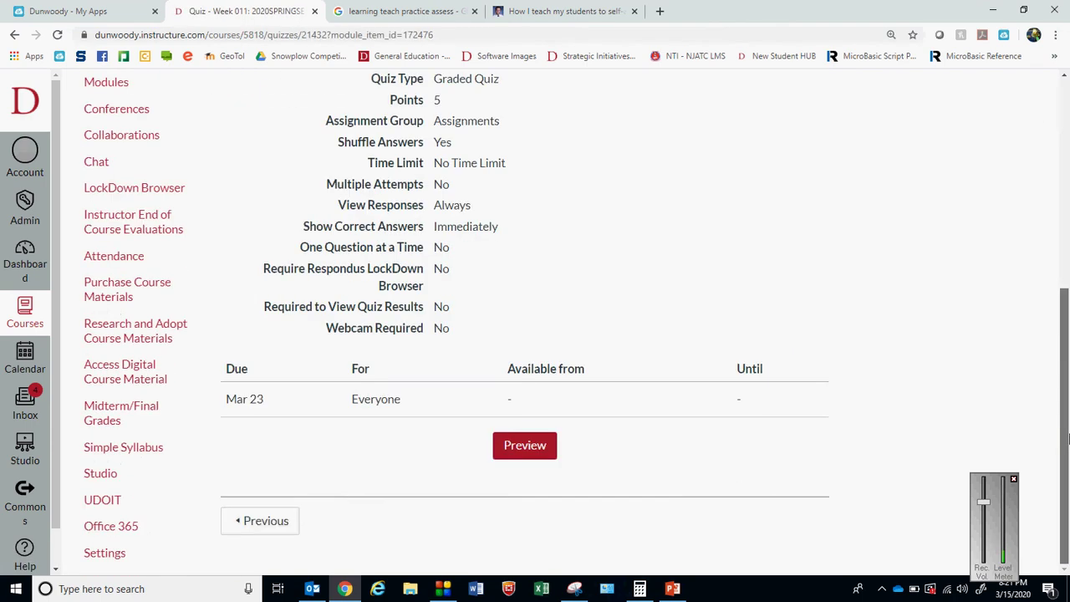
pyautogui.scroll(5, 1061, 288)
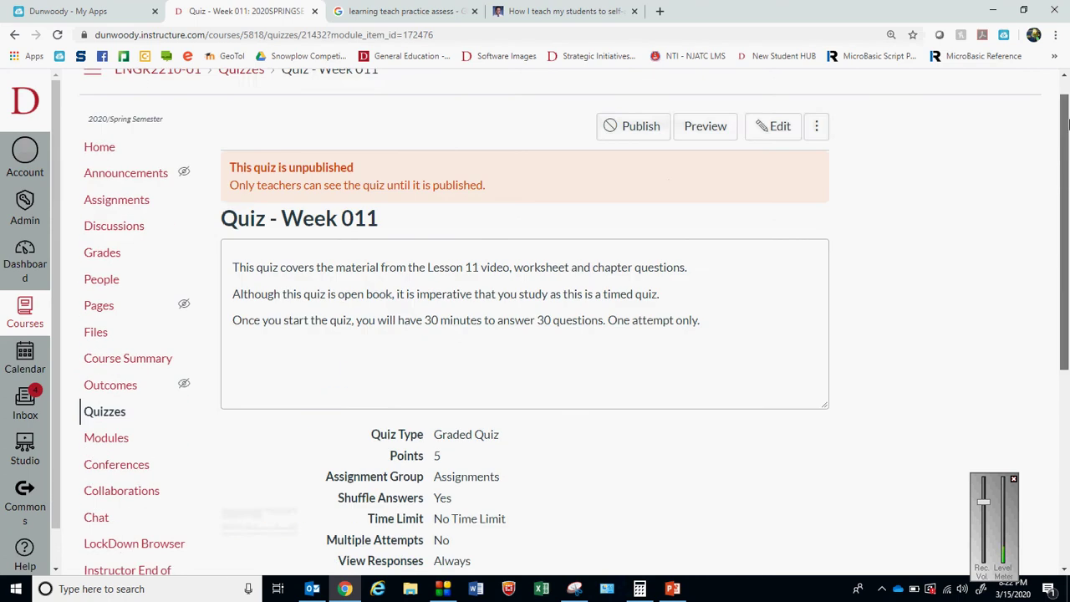
# - Open Quiz - Week 011 for editing and examine the Available from calendar in its Assign settings
pyautogui.click(777, 152)
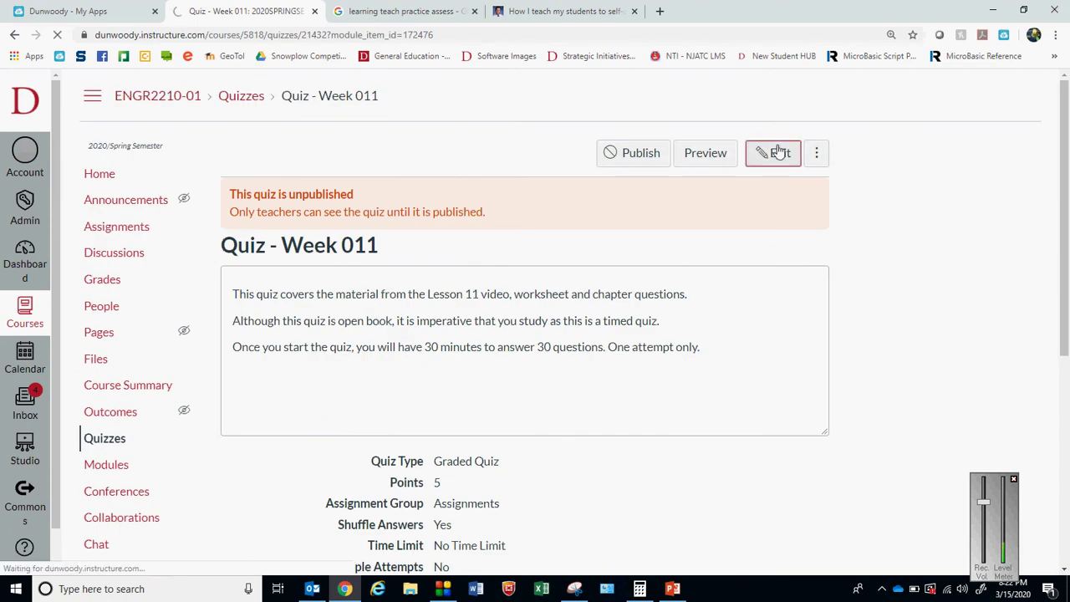
pyautogui.moveTo(1067, 190); pyautogui.dragTo(1067, 504)
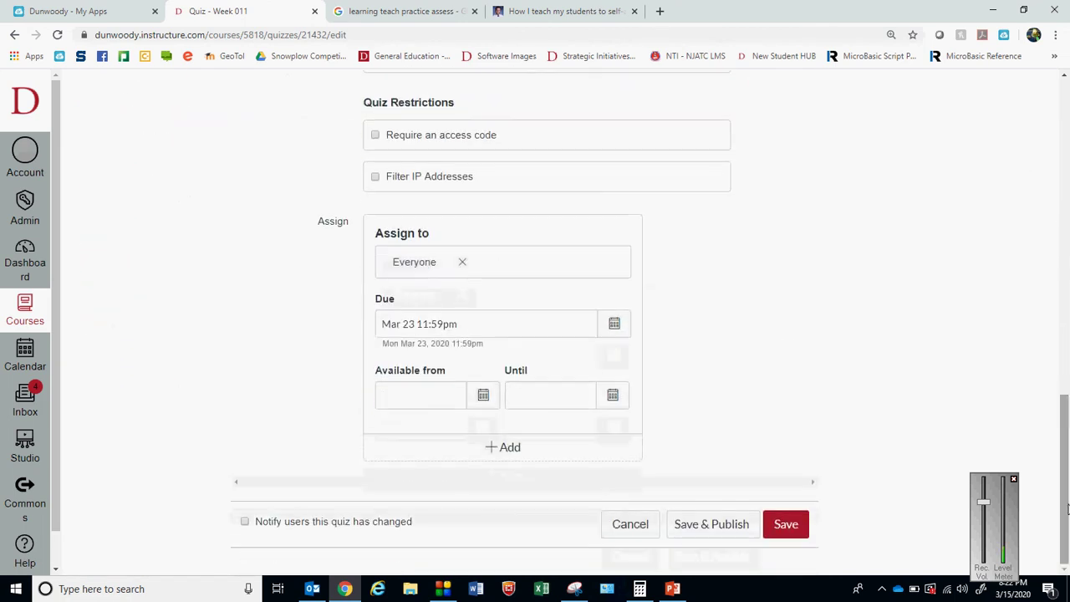
pyautogui.click(483, 396)
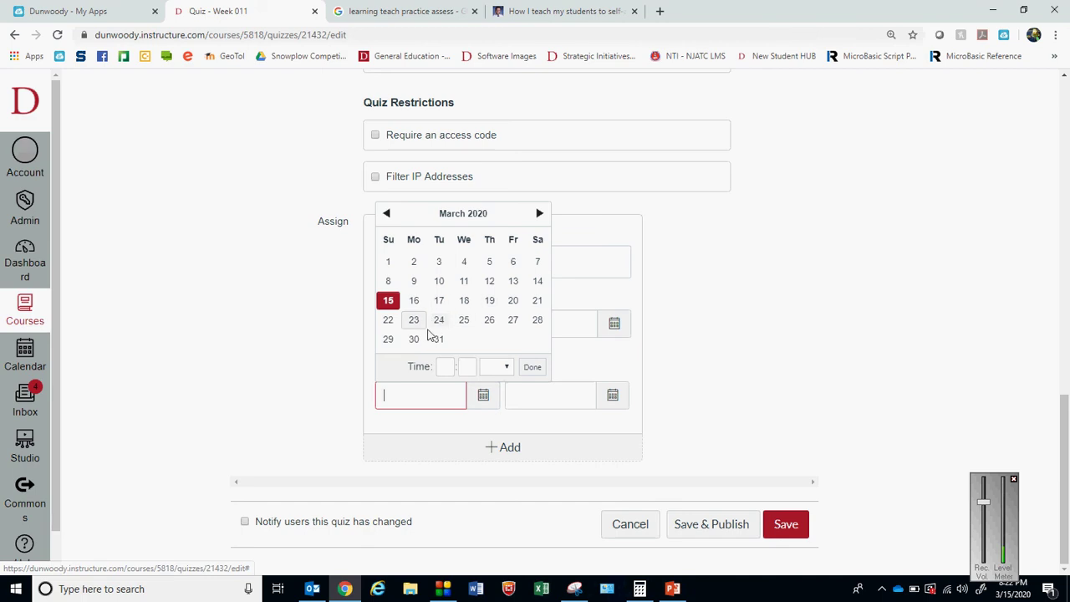
pyautogui.click(328, 279)
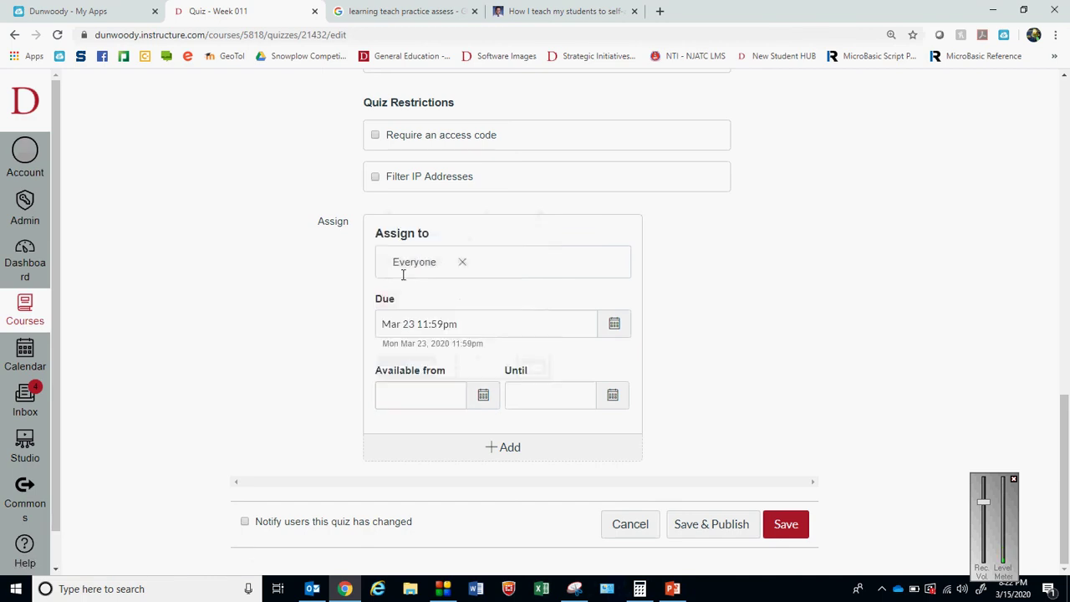
# - Set the quiz's due date to Mar 24 11:59pm and its Available from date to Mar 24 8am
pyautogui.click(616, 325)
pyautogui.click(439, 456)
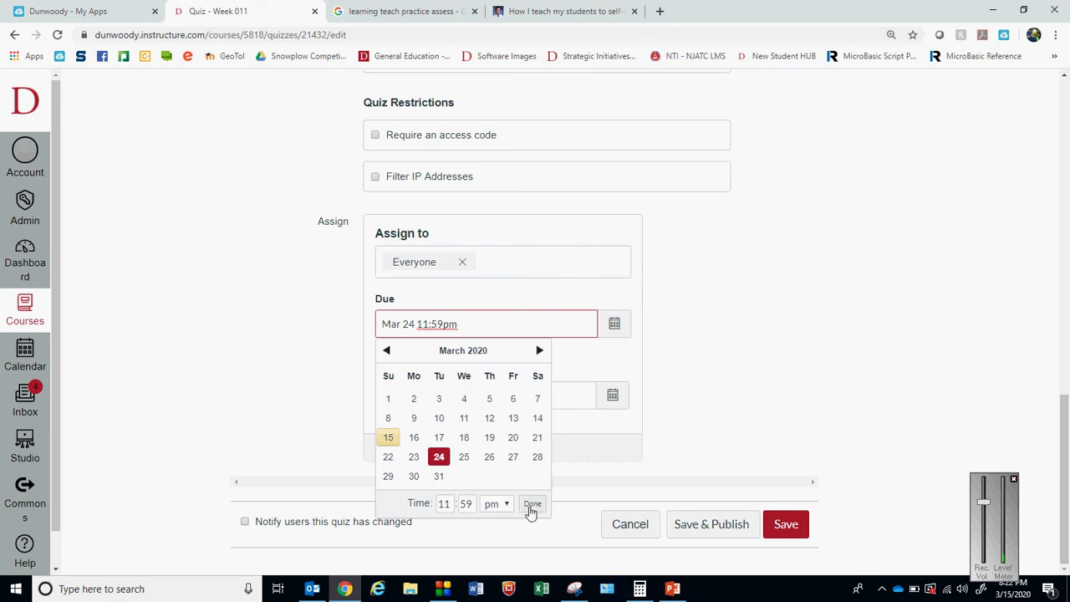
pyautogui.click(532, 504)
pyautogui.click(492, 405)
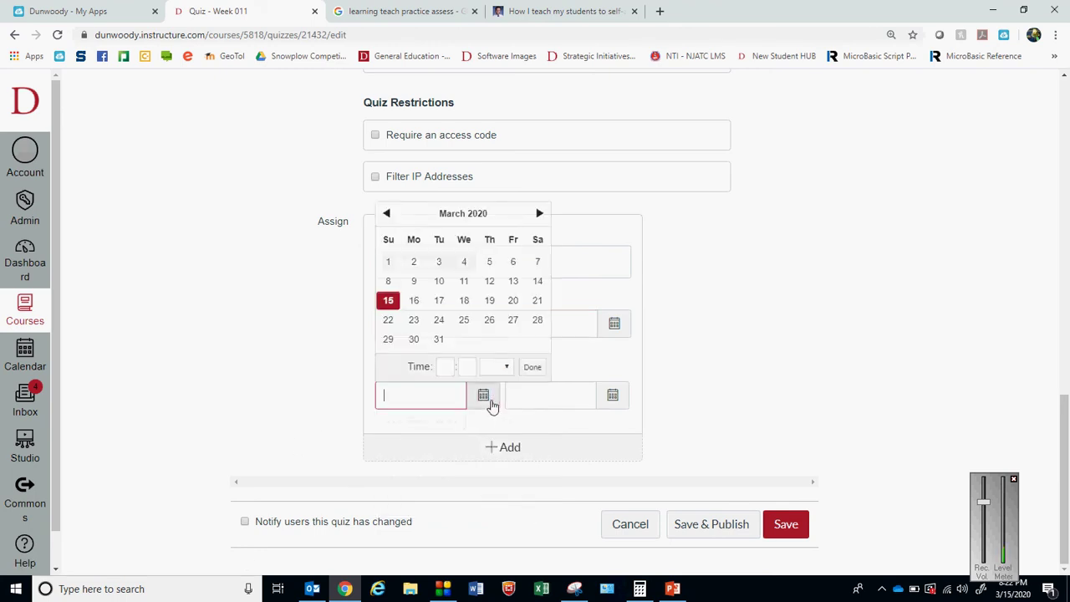
pyautogui.click(439, 320)
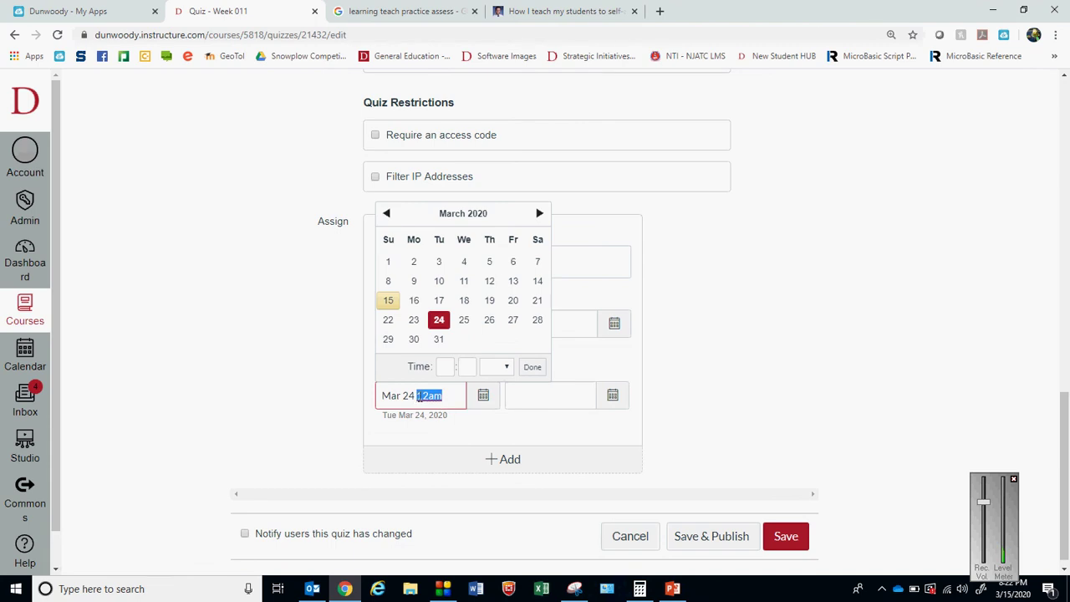
pyautogui.write('8am')
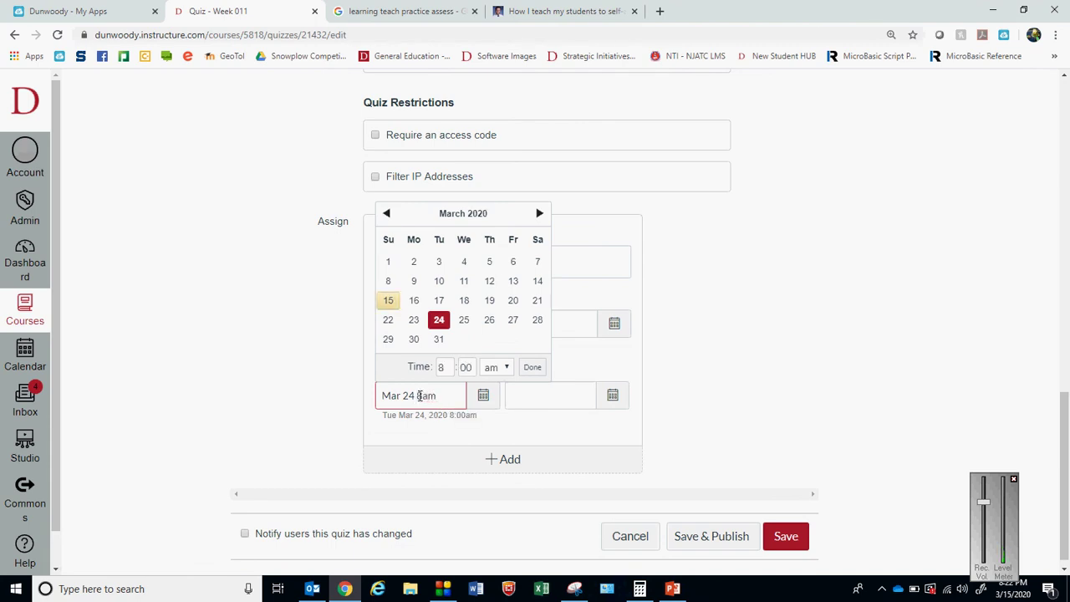
pyautogui.click(527, 404)
# - Set the quiz's Until date to Mar 24 10pm and try to save the quiz
pyautogui.click(613, 397)
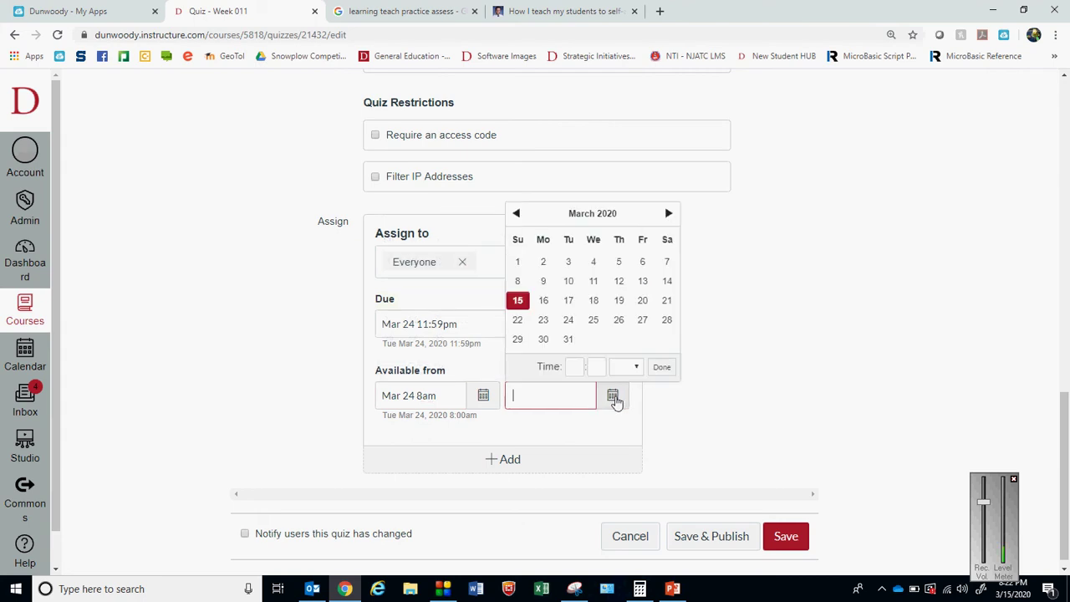
pyautogui.click(568, 321)
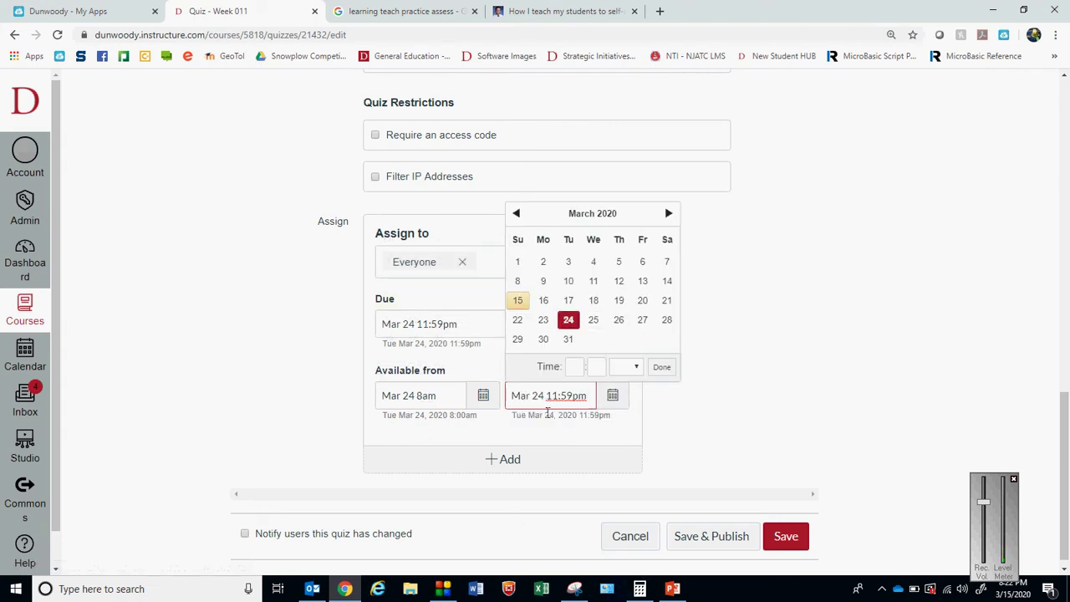
pyautogui.moveTo(589, 401); pyautogui.dragTo(552, 397)
pyautogui.write('0:00')
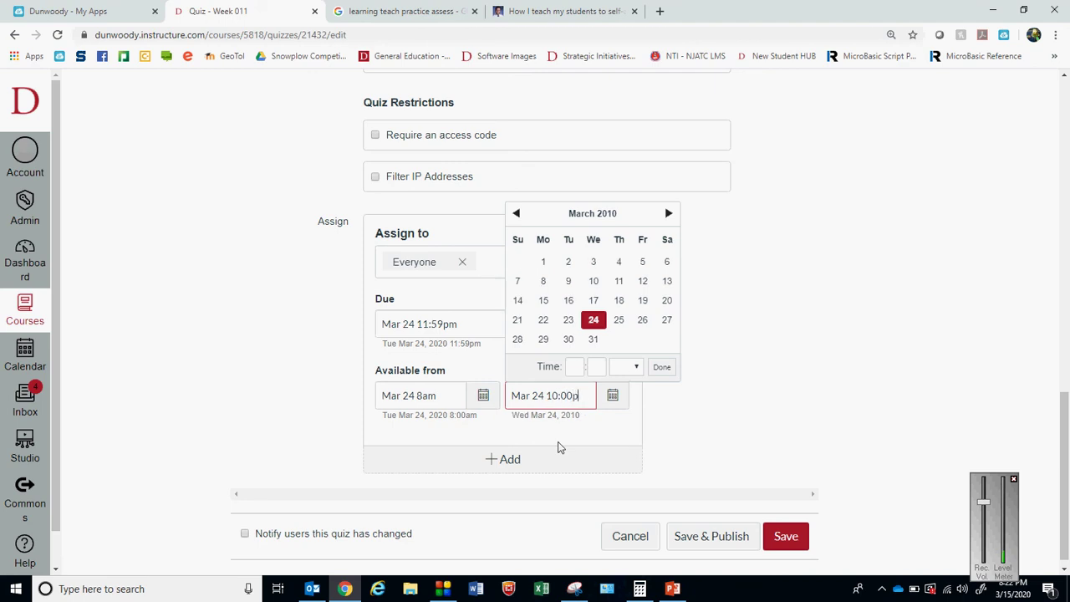
pyautogui.write('pm')
pyautogui.click(810, 378)
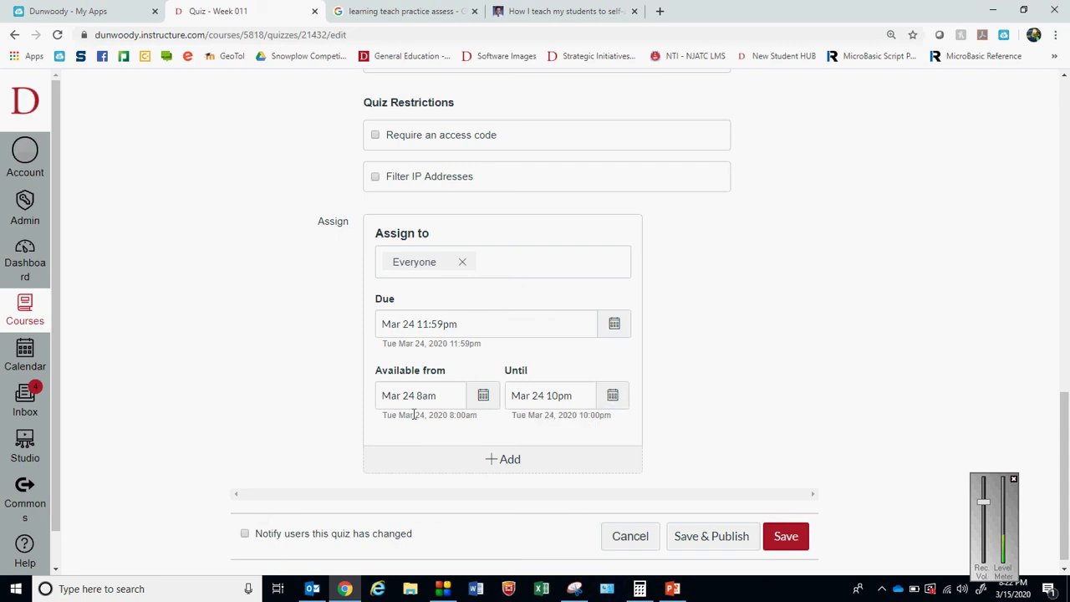
pyautogui.click(794, 541)
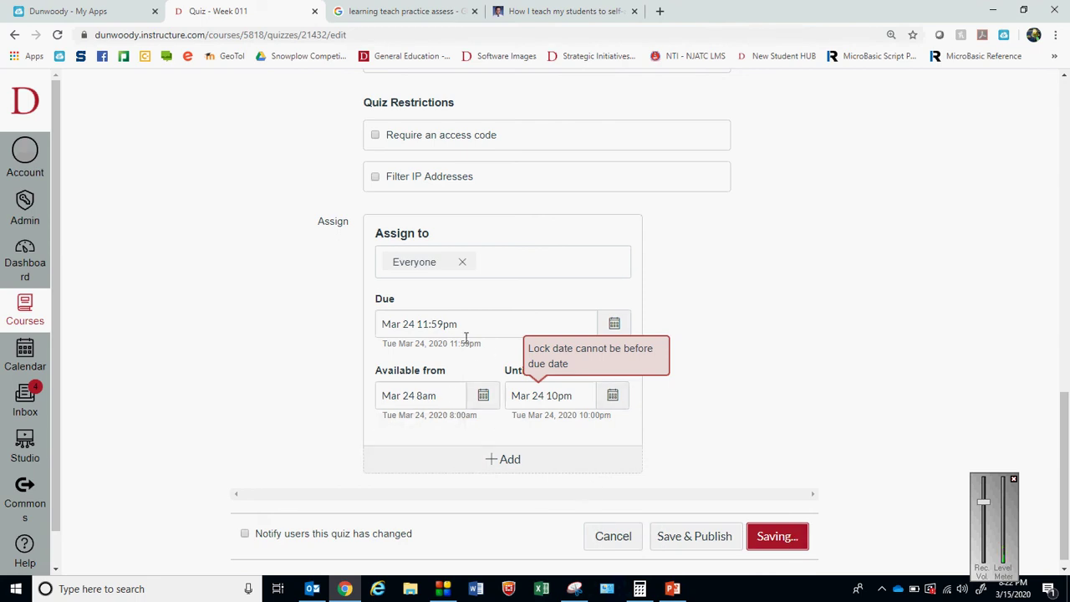
# - Change the quiz's Until time to 11:59 pm and save the quiz
pyautogui.click(621, 400)
pyautogui.click(574, 367)
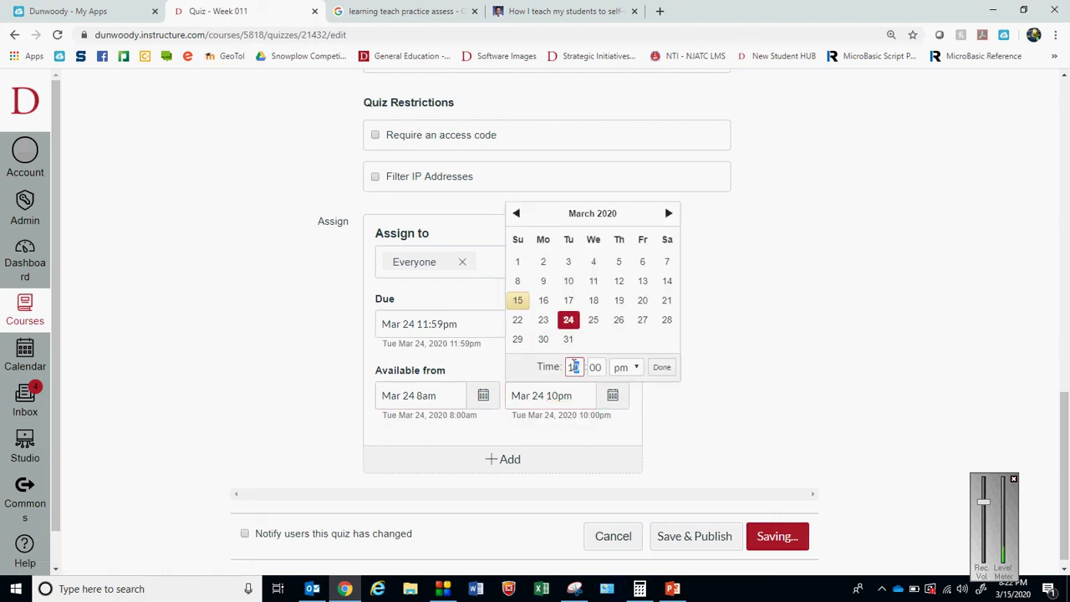
pyautogui.write('11')
pyautogui.press('Tab')
pyautogui.write('59')
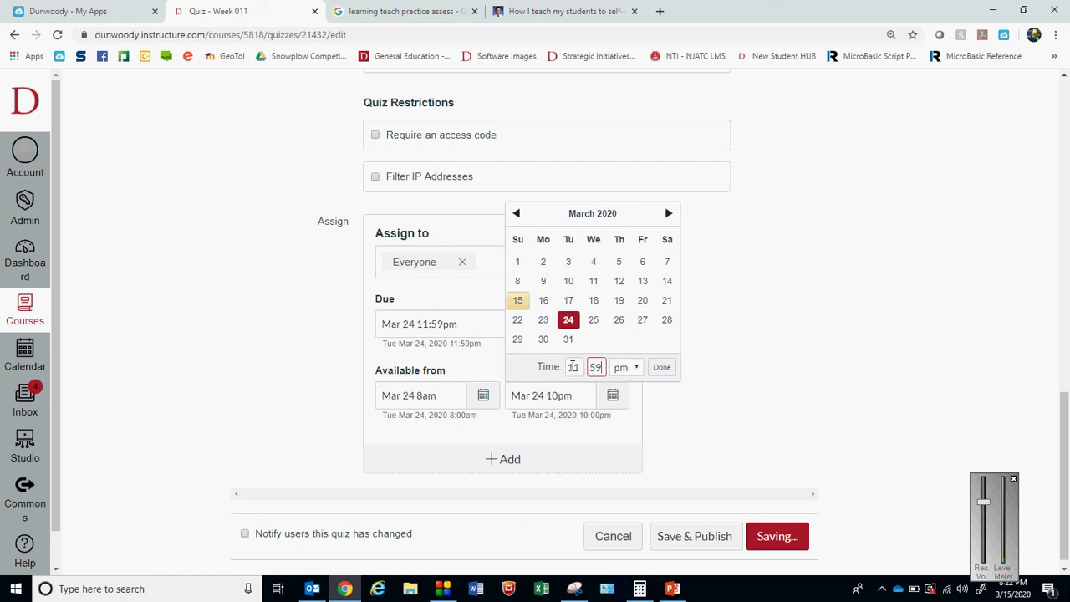
pyautogui.click(664, 368)
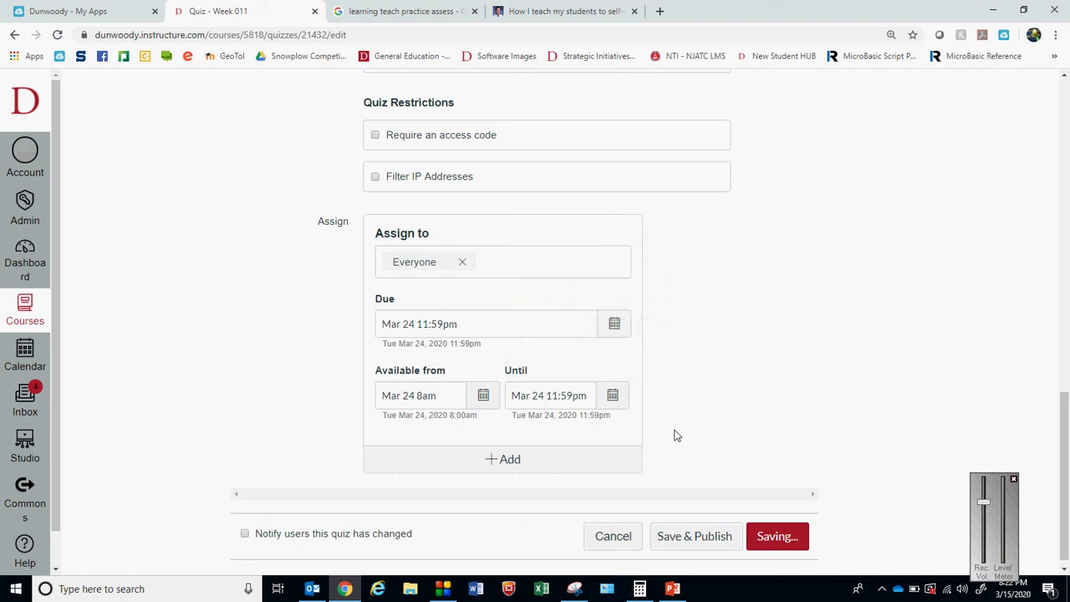
pyautogui.click(780, 541)
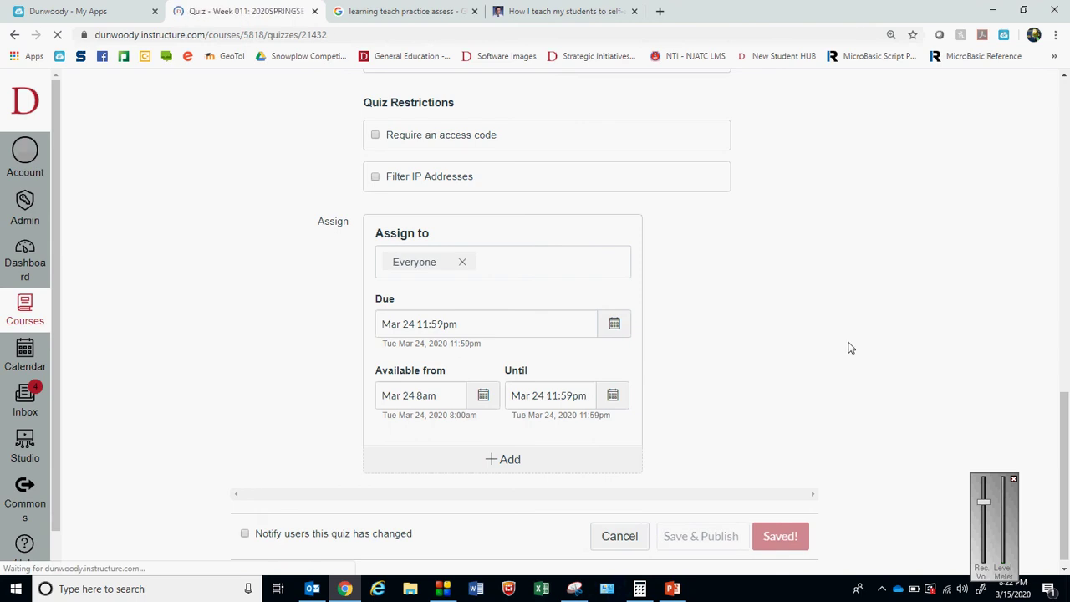
# - Return to the course home page and publish the Week 011 module with all its items
pyautogui.moveTo(1066, 218); pyautogui.dragTo(1065, 436)
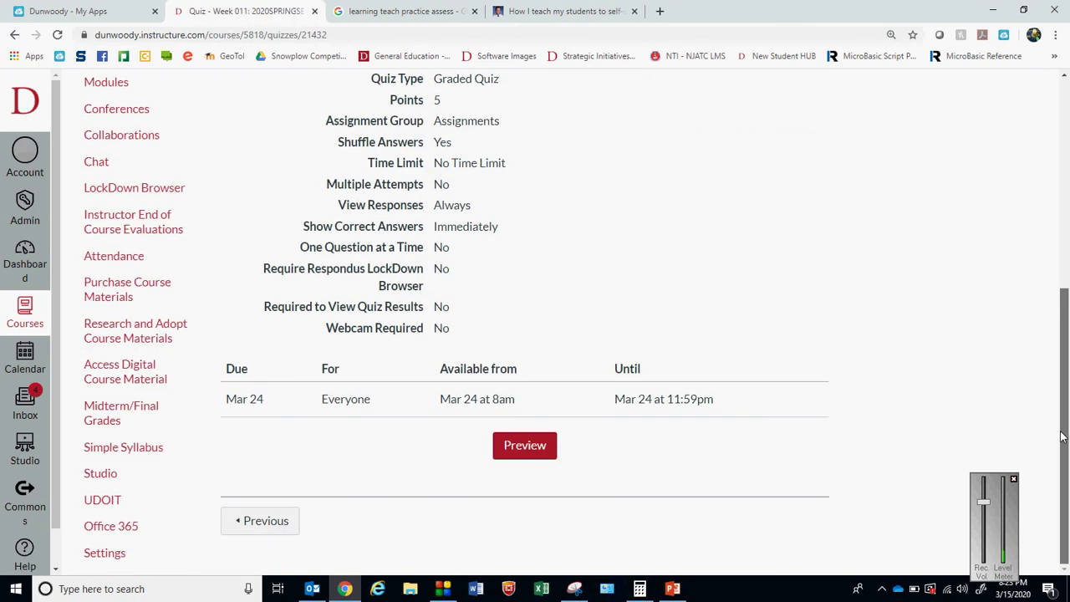
pyautogui.scroll(5, 1055, 406)
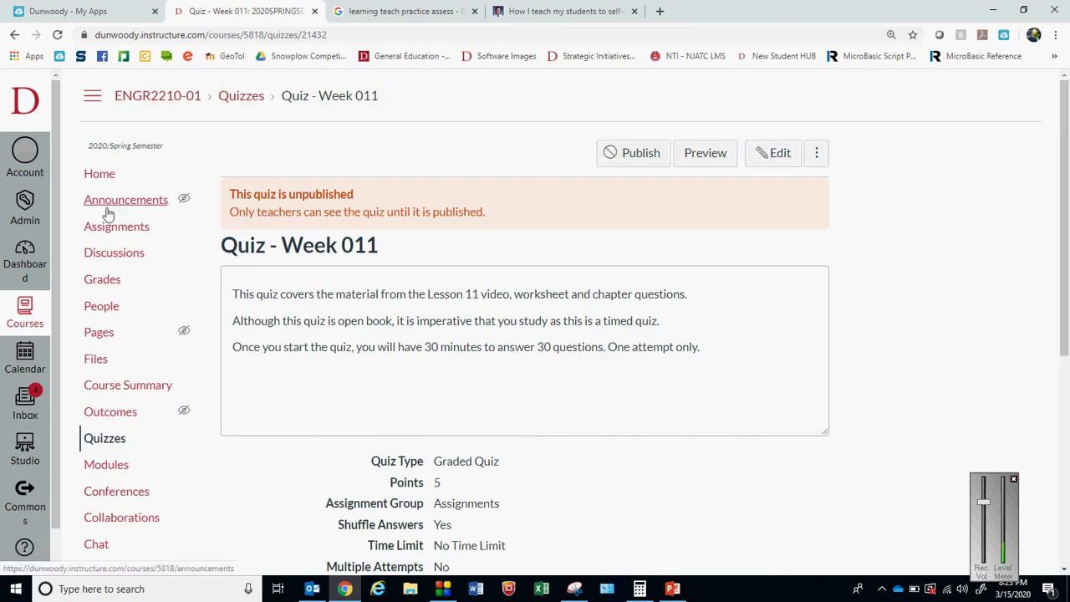
pyautogui.click(100, 174)
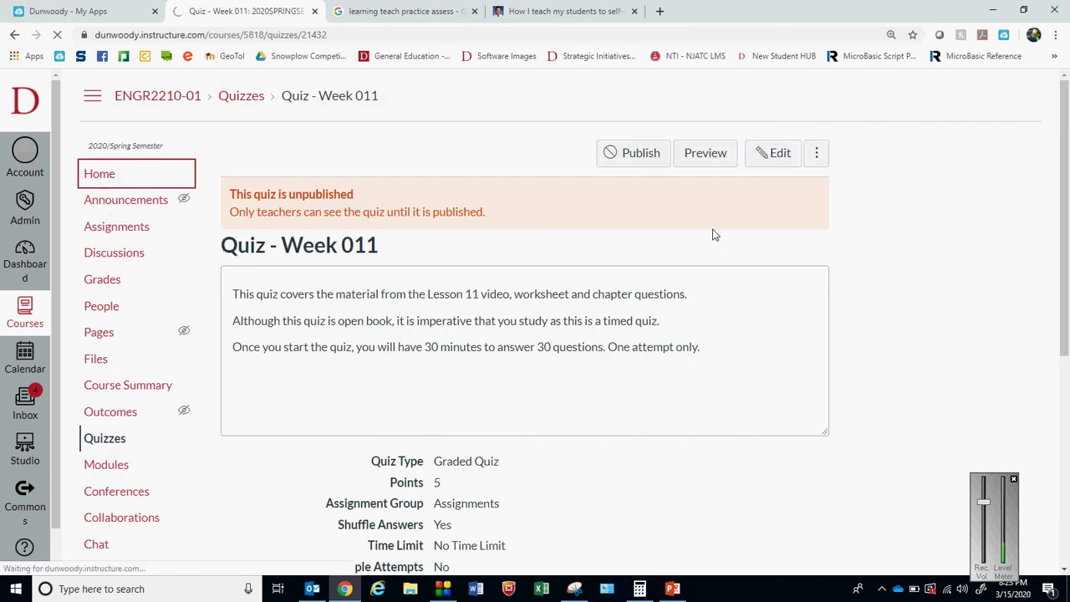
pyautogui.moveTo(1065, 142); pyautogui.dragTo(1067, 450)
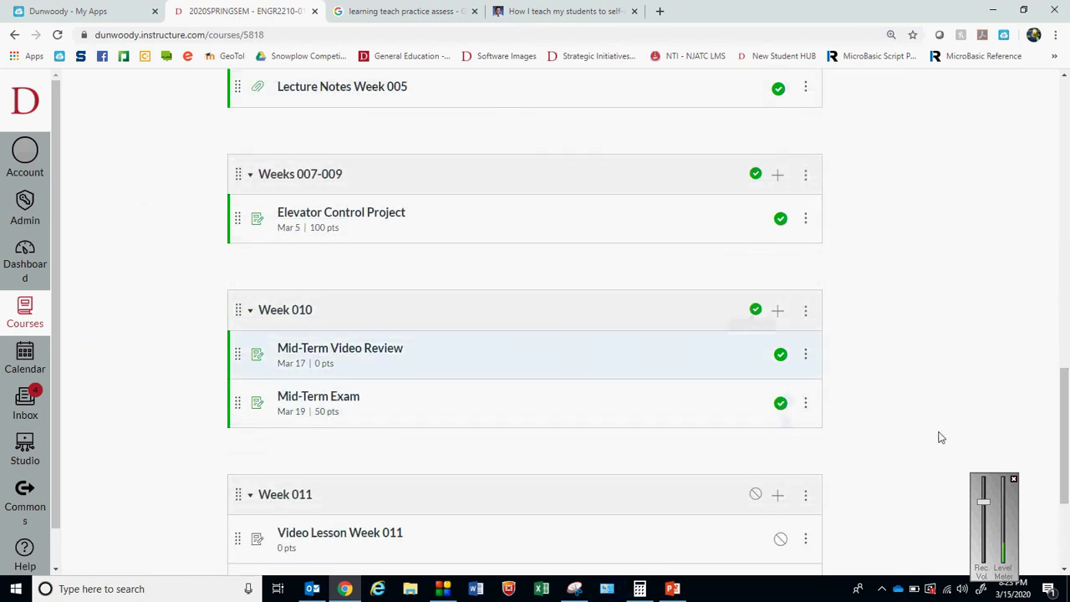
pyautogui.scroll(-3, 919, 396)
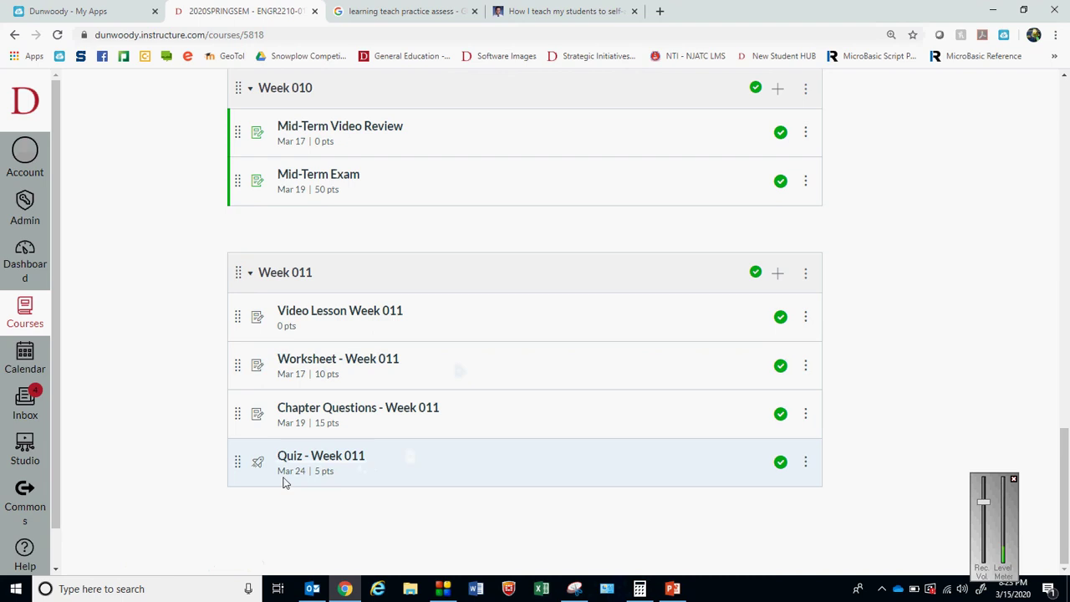
# - Reopen Quiz - Week 011 for editing and review its instructions and option settings
pyautogui.click(324, 459)
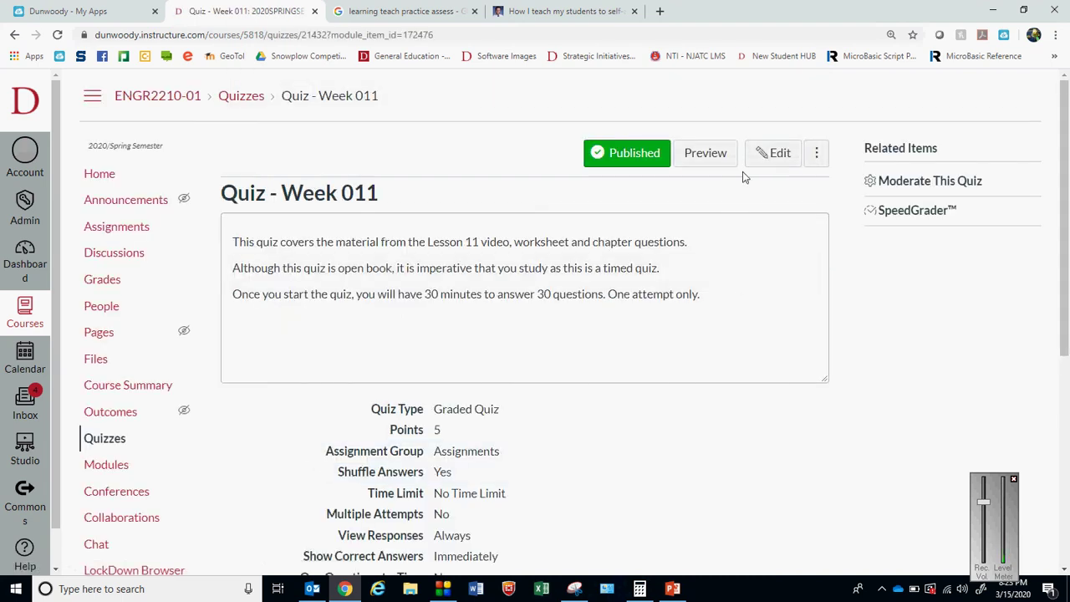
pyautogui.click(774, 157)
pyautogui.click(779, 157)
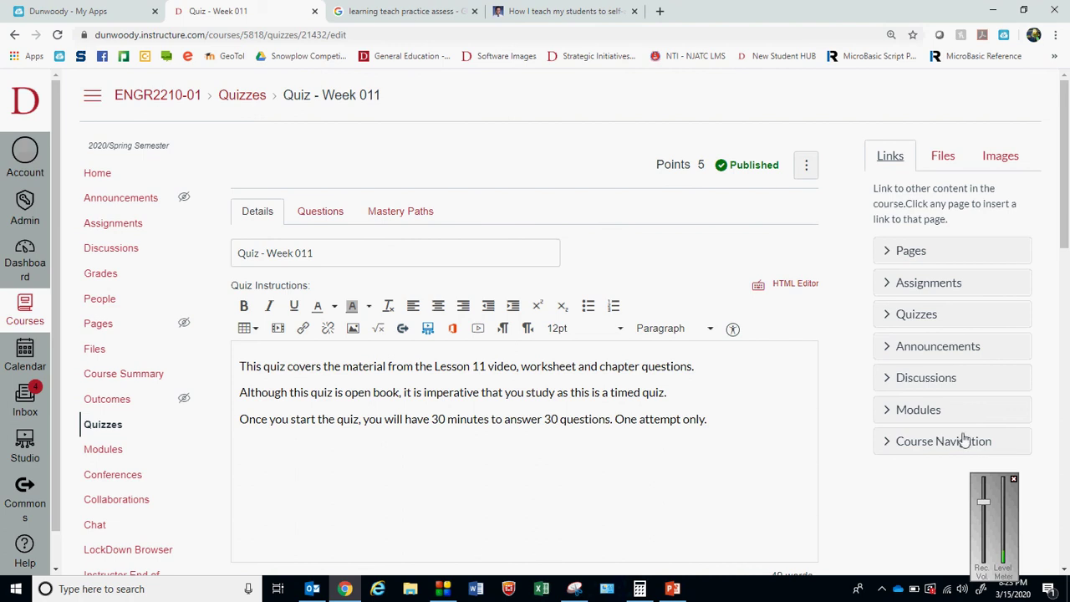
pyautogui.moveTo(1065, 205); pyautogui.dragTo(1047, 361)
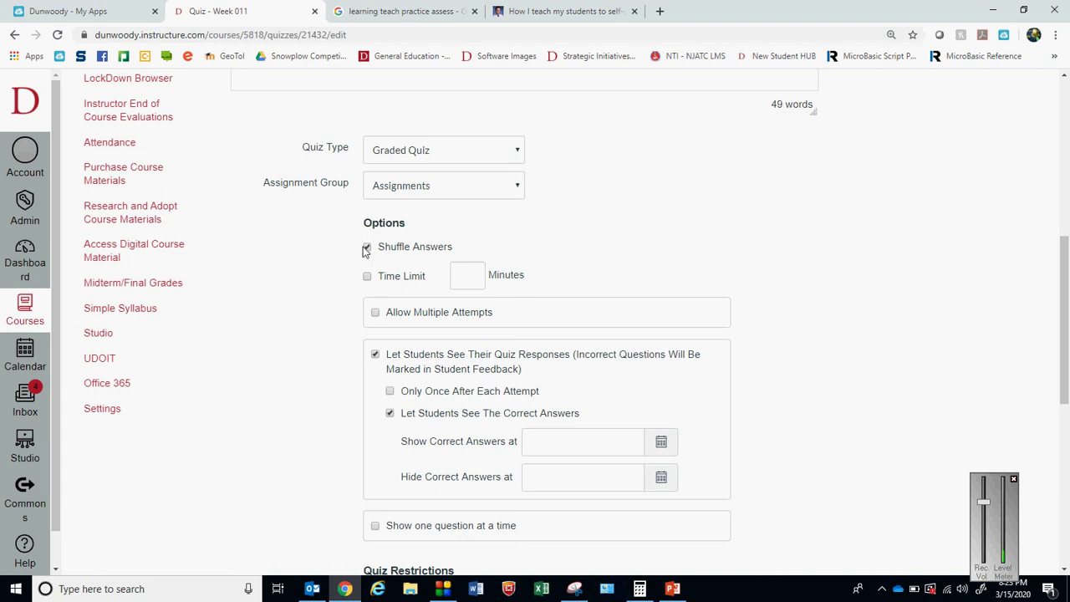
pyautogui.moveTo(1067, 357); pyautogui.dragTo(1064, 198)
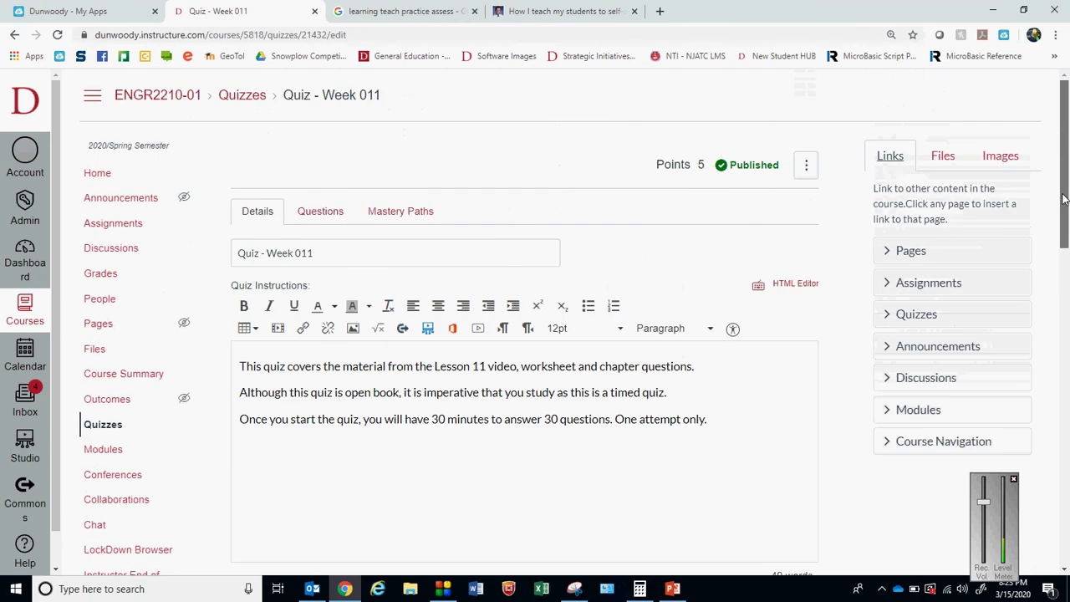
# - Look through the quiz's existing questions and their point values
pyautogui.click(325, 211)
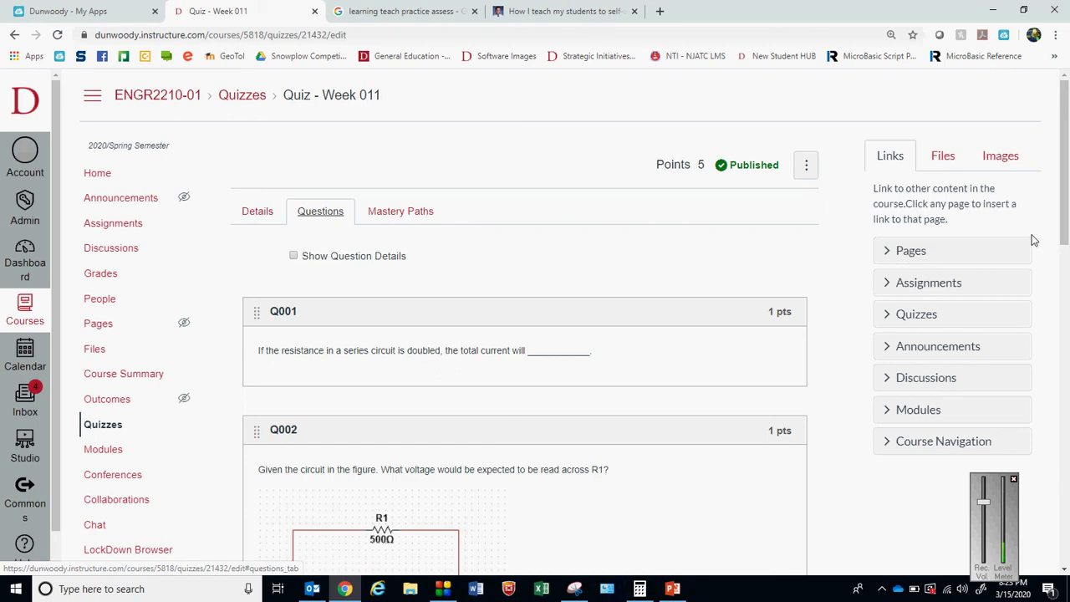
pyautogui.moveTo(705, 166); pyautogui.dragTo(686, 166)
pyautogui.click(707, 201)
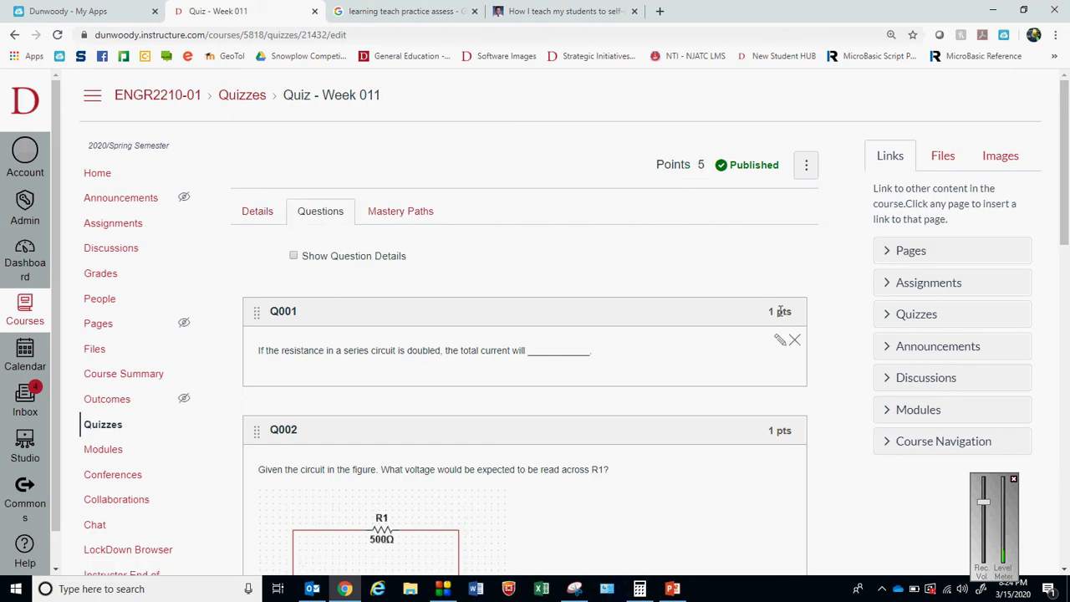
pyautogui.moveTo(1065, 189); pyautogui.dragTo(1067, 509)
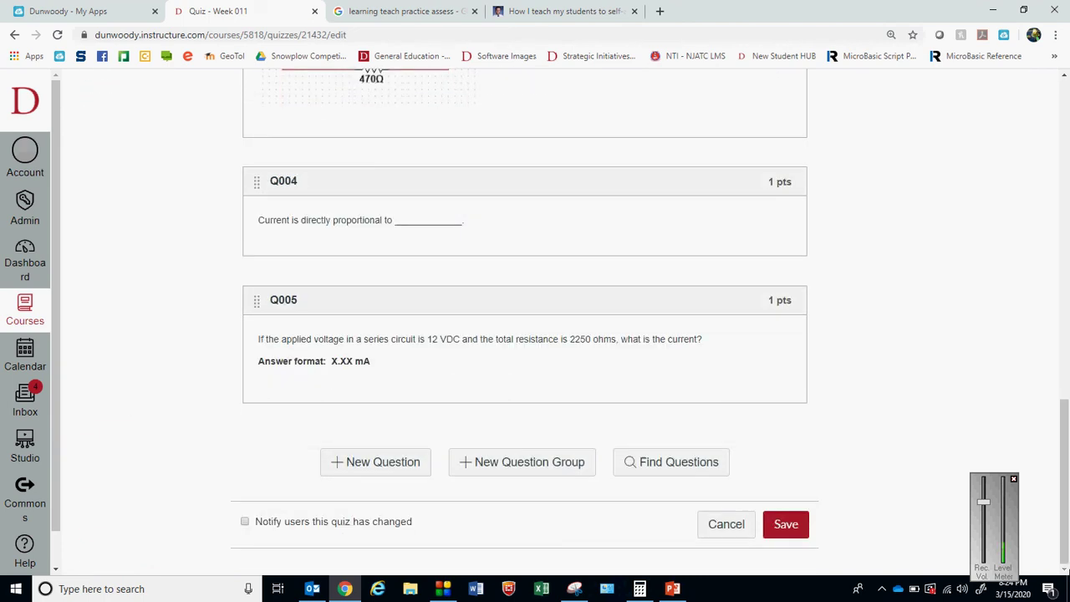
# - Add a new Multiple Choice question named Q006 after the quiz's last question
pyautogui.click(399, 465)
pyautogui.moveTo(1065, 283); pyautogui.dragTo(1054, 377)
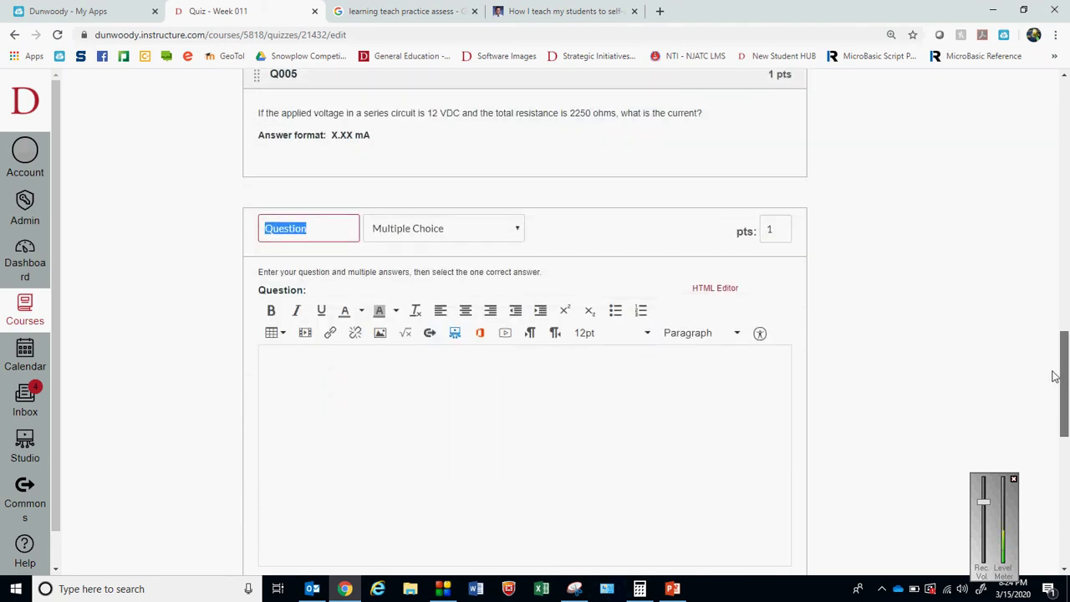
pyautogui.write('Q006')
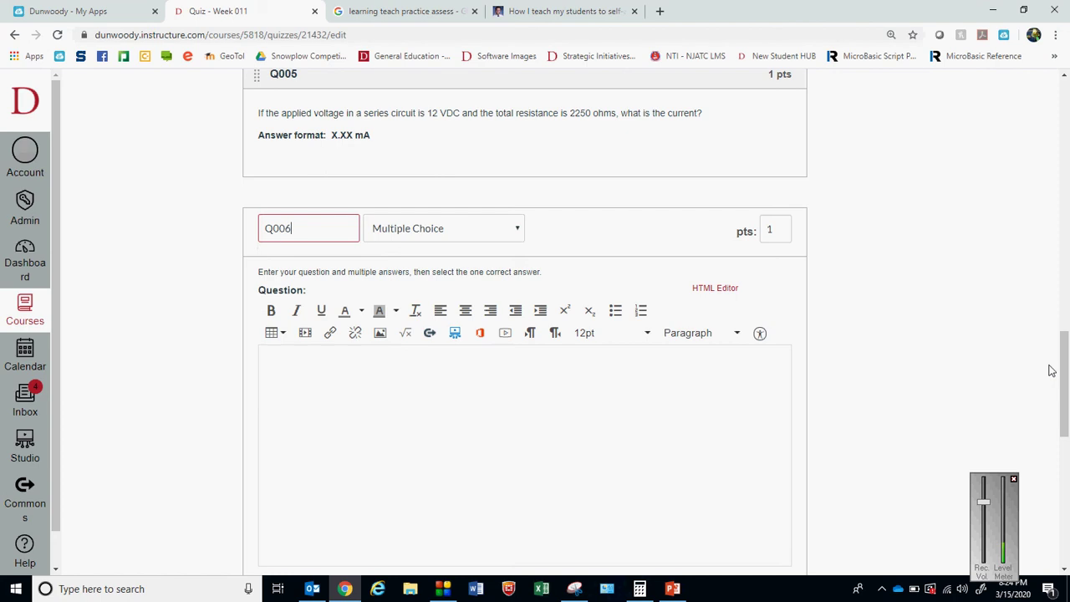
pyautogui.click(396, 437)
# - Switch to PowerPoint to consult the series circuit on the Sample Lesson slide, and return to the quiz editor in Chrome
pyautogui.click(672, 588)
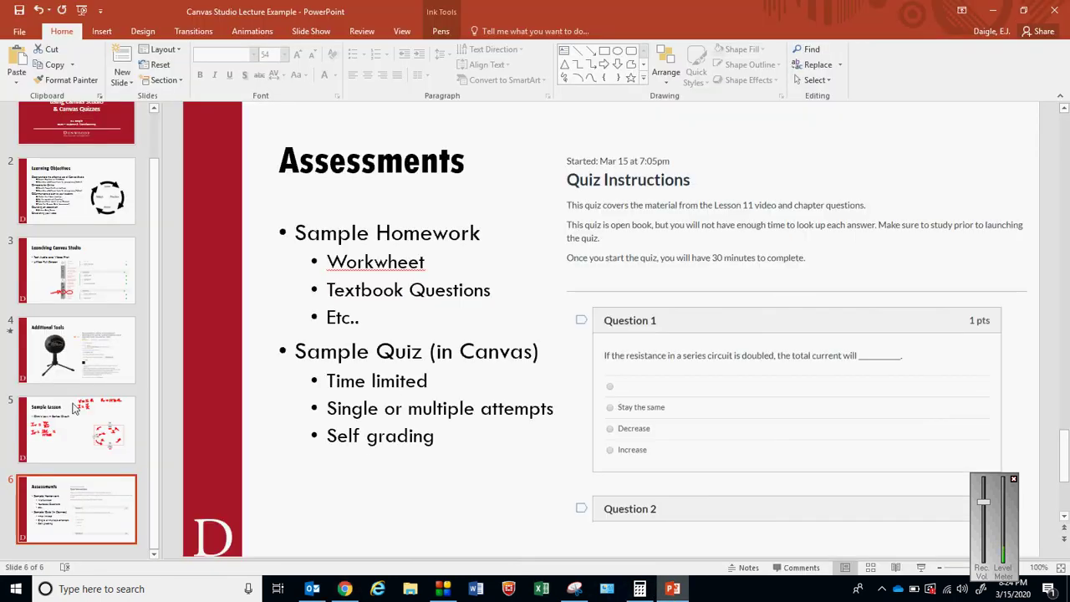
pyautogui.click(75, 427)
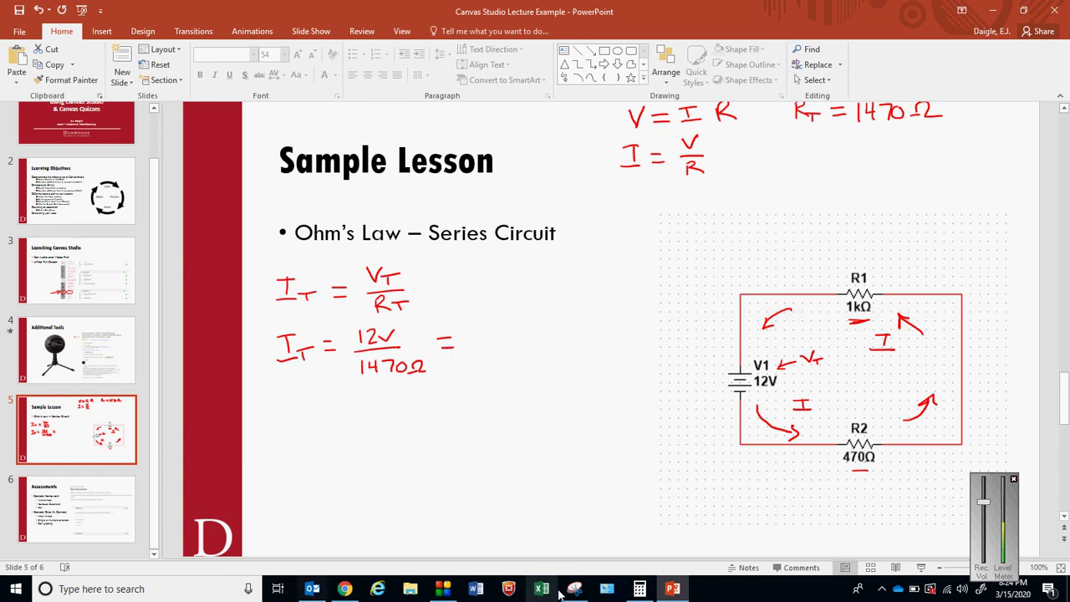
pyautogui.click(344, 588)
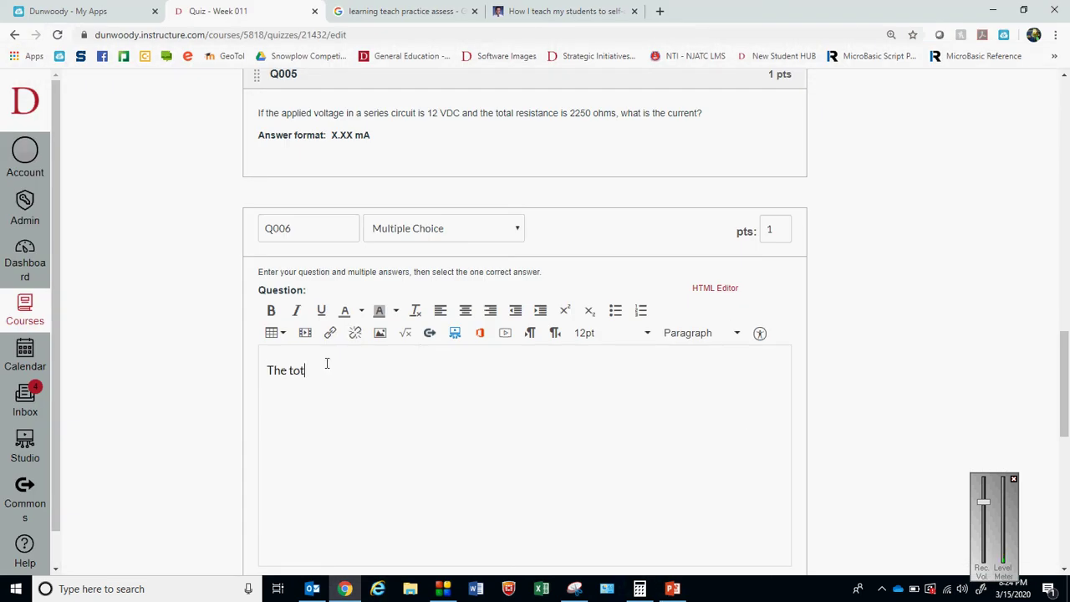
# - Write the Q006 question "The total resistance of a series circuit with two resistors of 500 ohms each will be _________." with correct answer 1000
pyautogui.write('resistance of a series circuit with two resistors o')
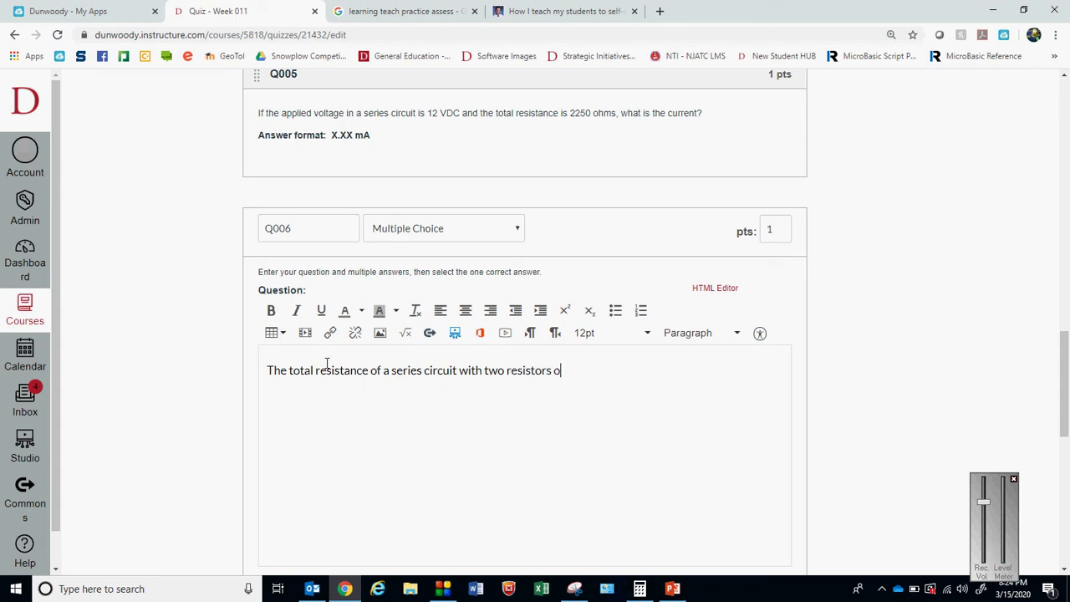
pyautogui.write('00 ohms each will be ________')
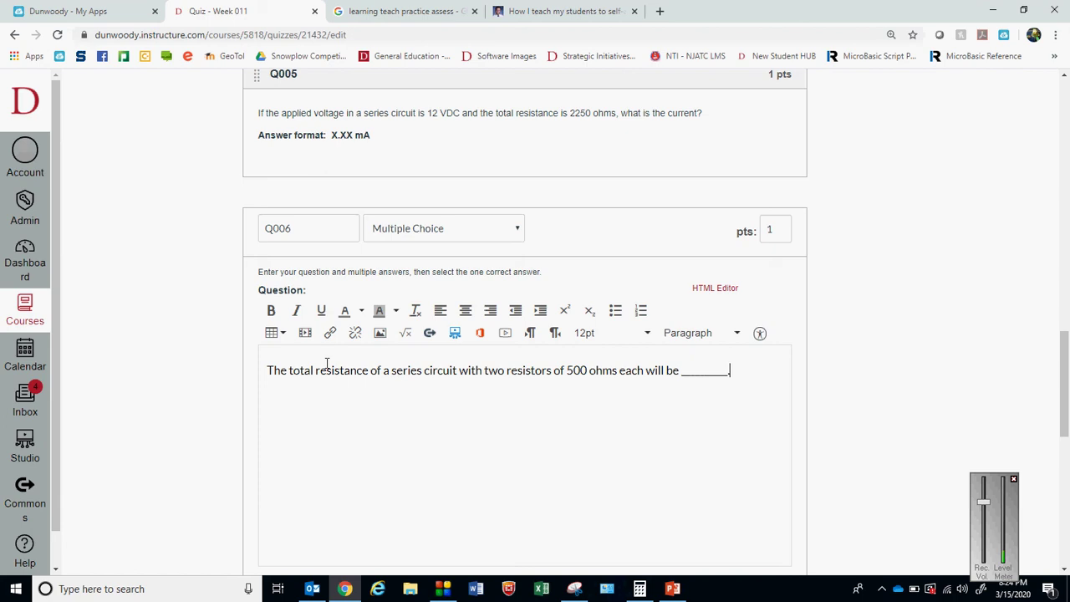
pyautogui.moveTo(1059, 334); pyautogui.dragTo(1060, 391)
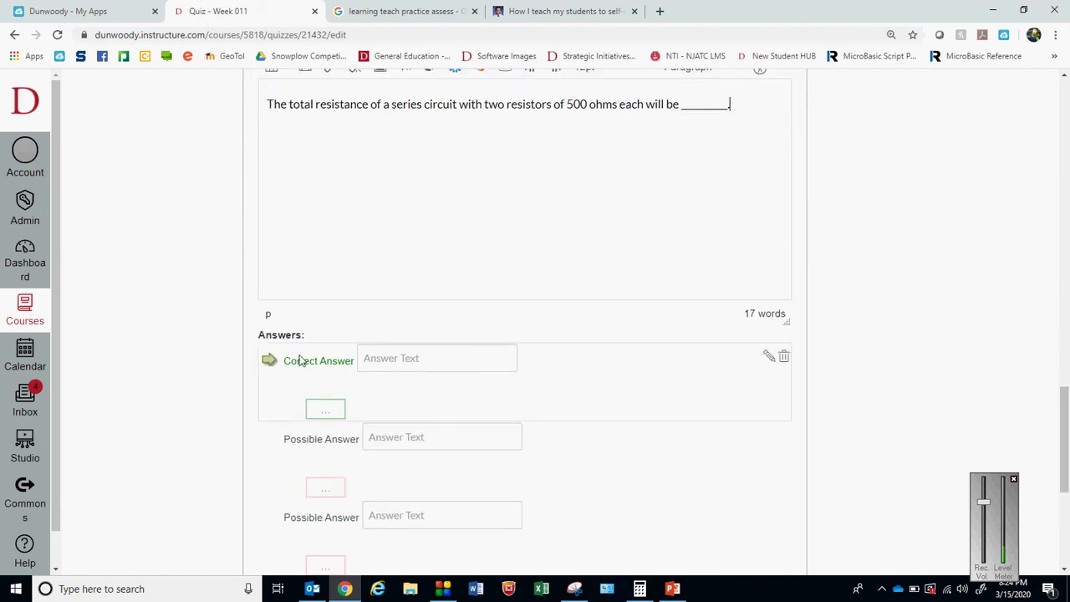
pyautogui.click(389, 359)
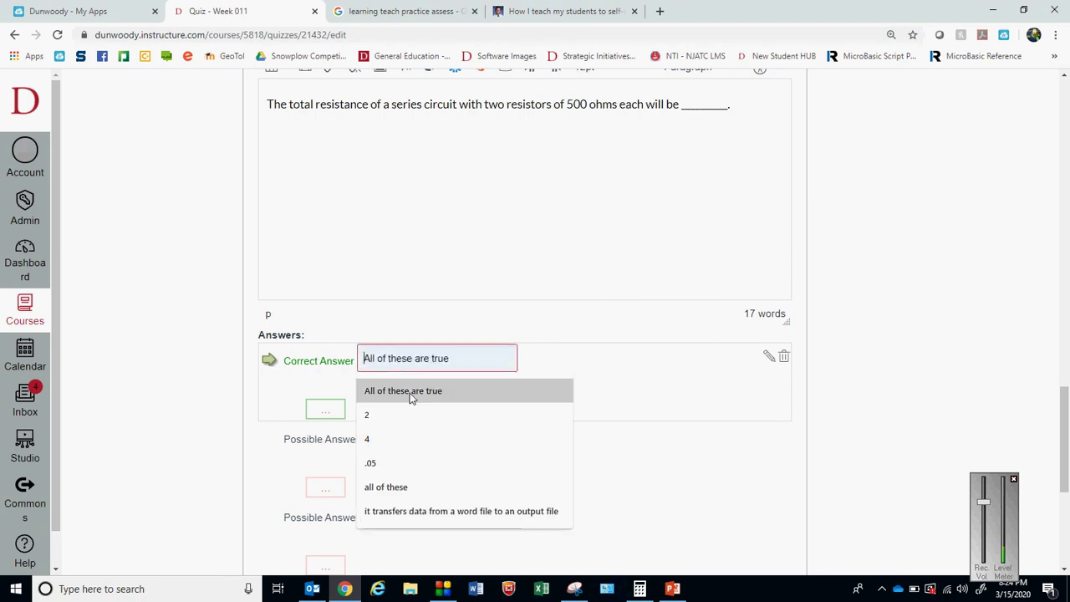
pyautogui.write('1000')
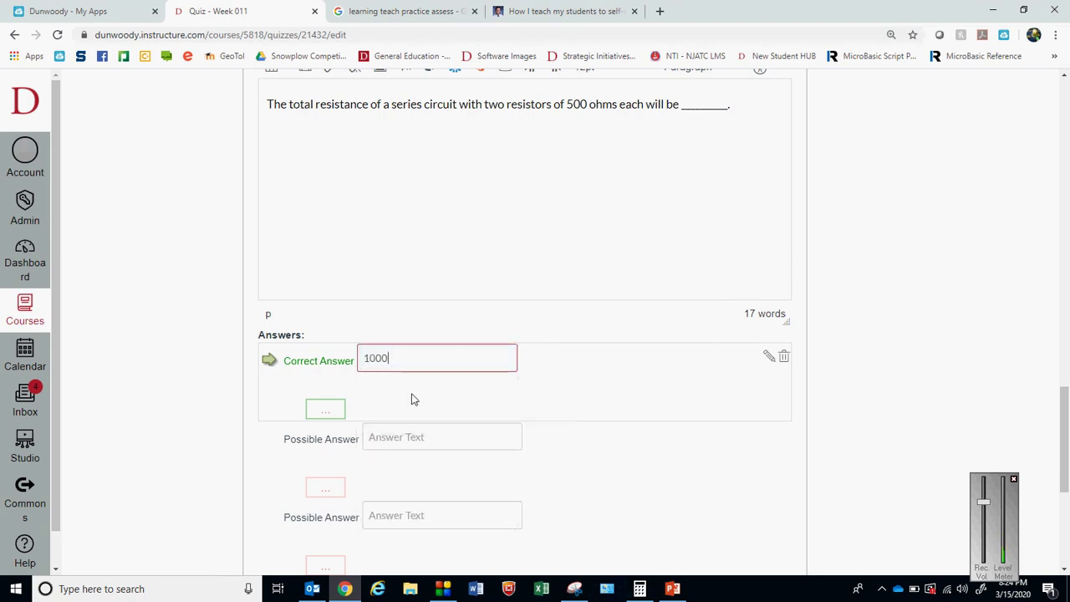
# - Complete the Q006 correct answer as 1000 ohms and enter 500 ohms and 250 ohms as possible answers
pyautogui.write(' ohms')
pyautogui.click(383, 443)
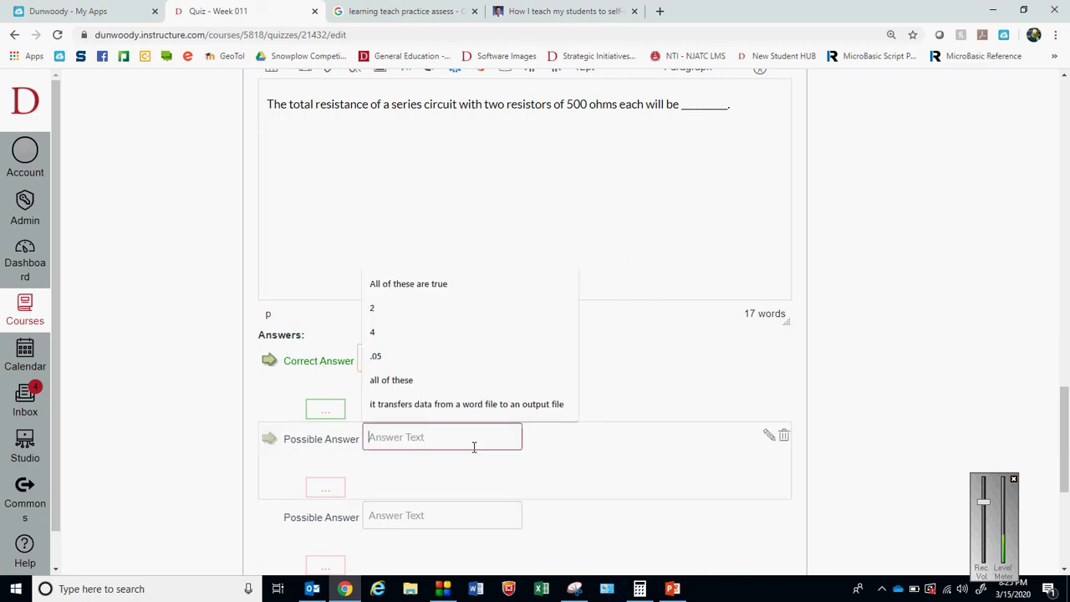
pyautogui.write('500')
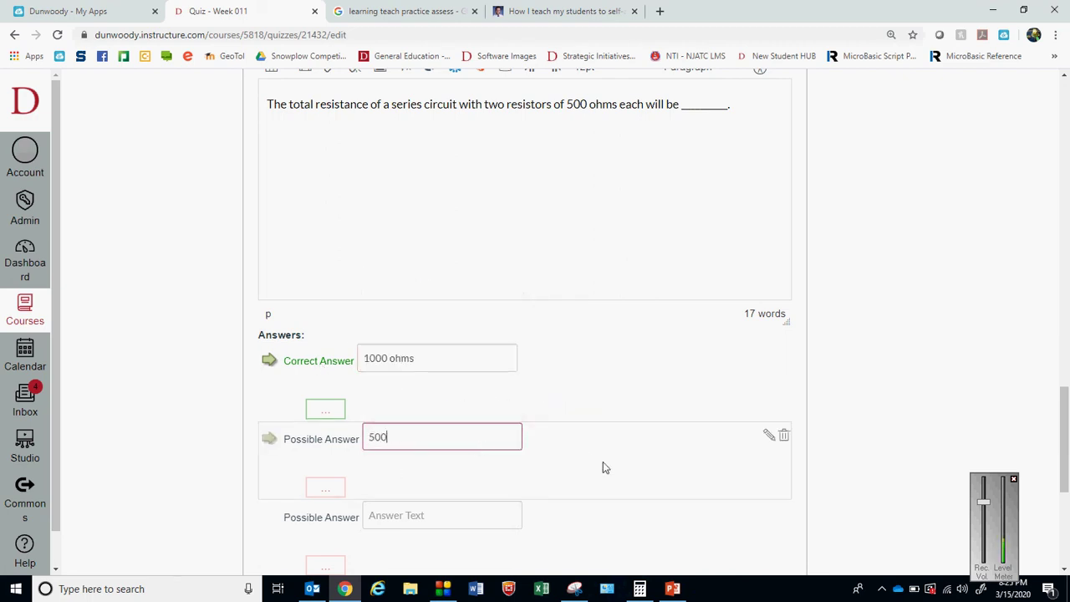
pyautogui.write(' ohms')
pyautogui.click(438, 517)
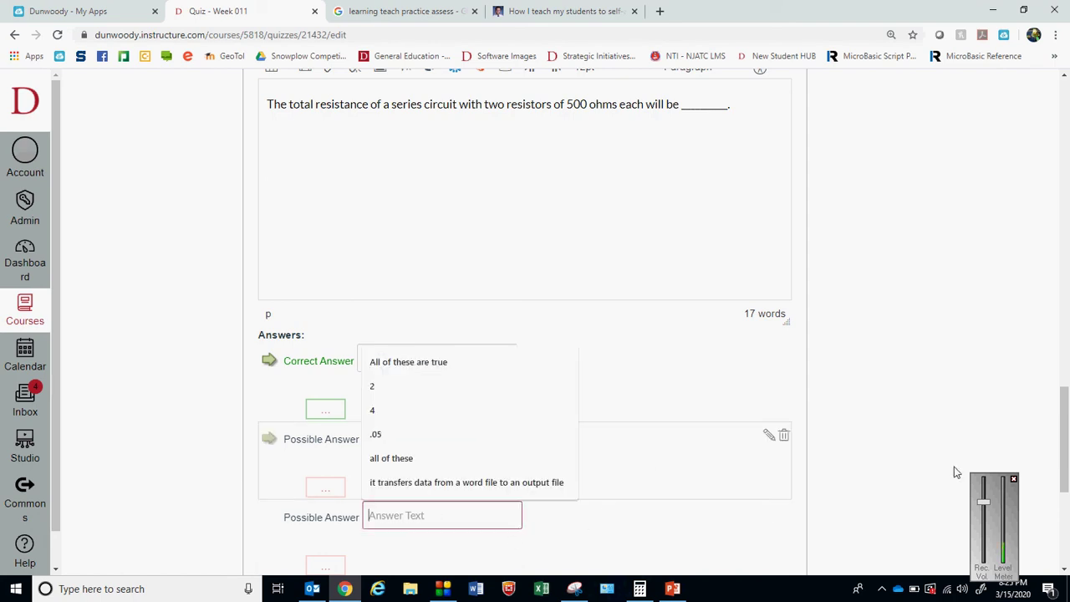
pyautogui.scroll(-3, 1066, 382)
pyautogui.write('250 ohms')
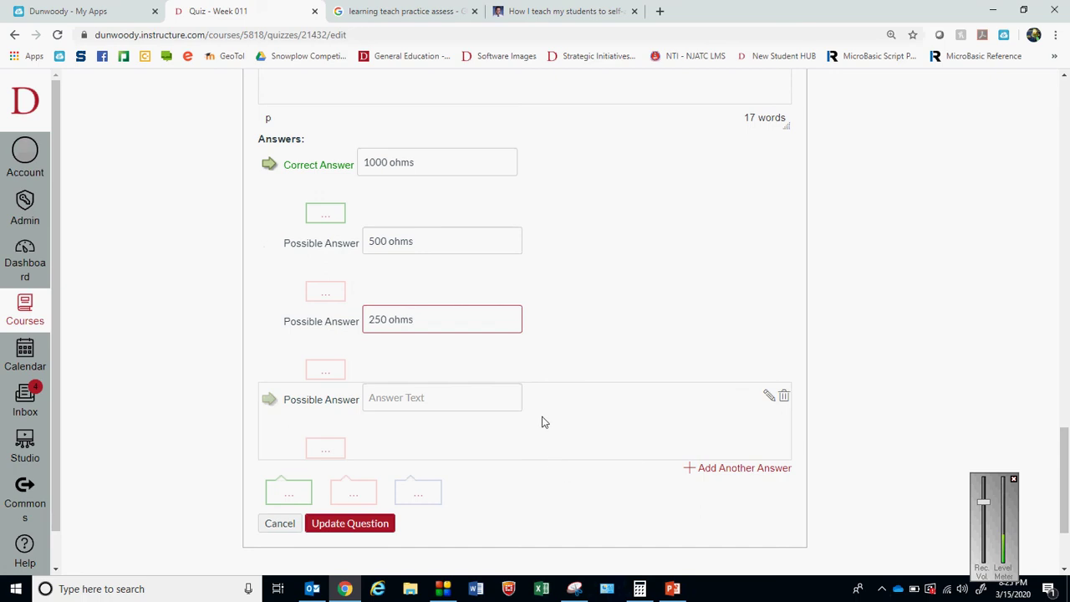
# - Delete the fourth possible answer of Q006, update the question and save the quiz
pyautogui.click(480, 397)
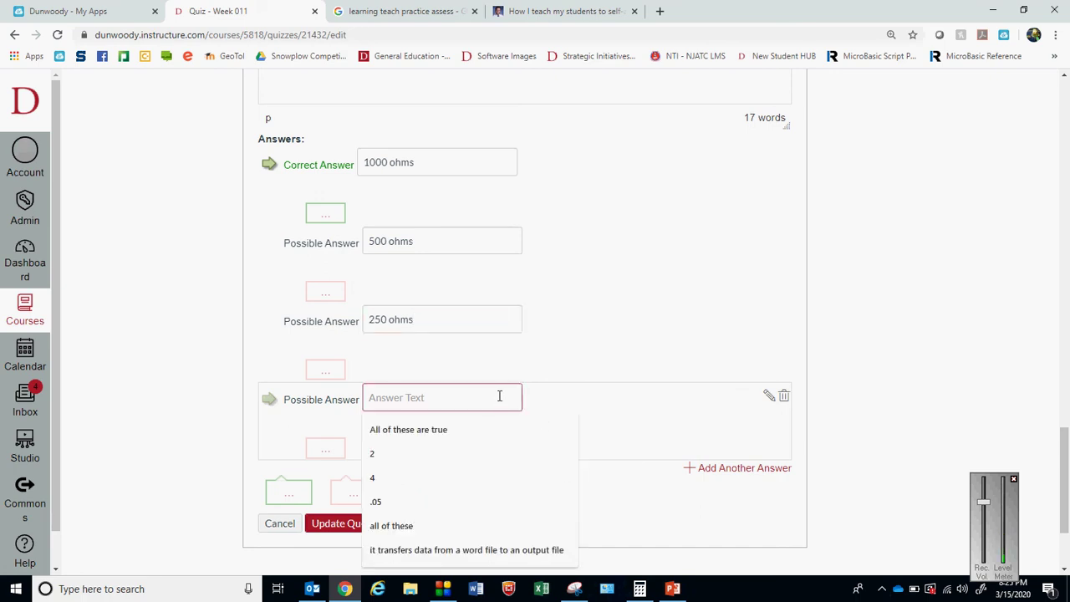
pyautogui.write('None o')
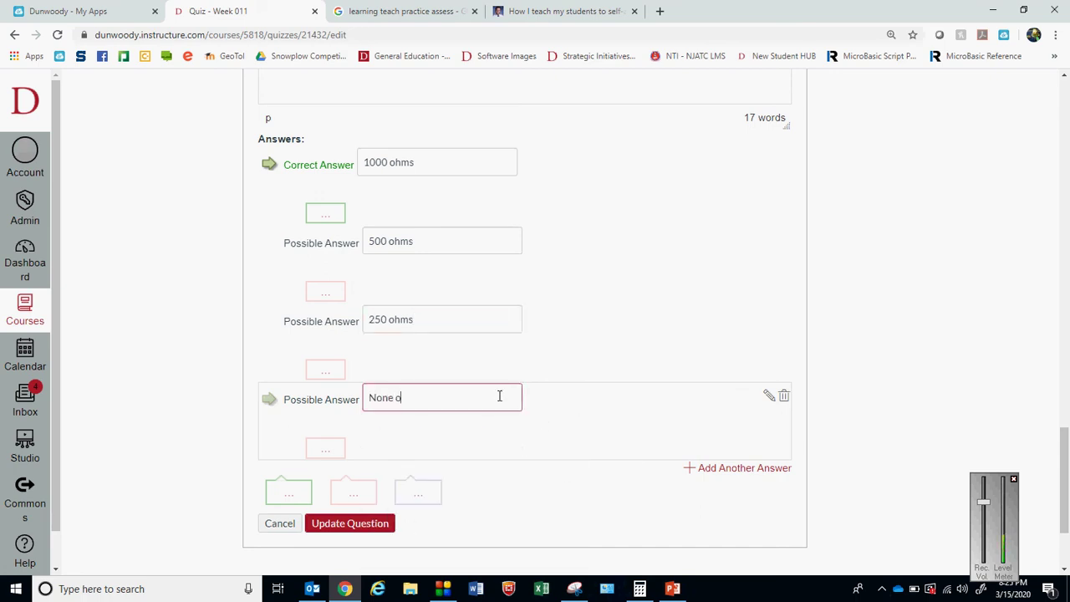
pyautogui.click(783, 396)
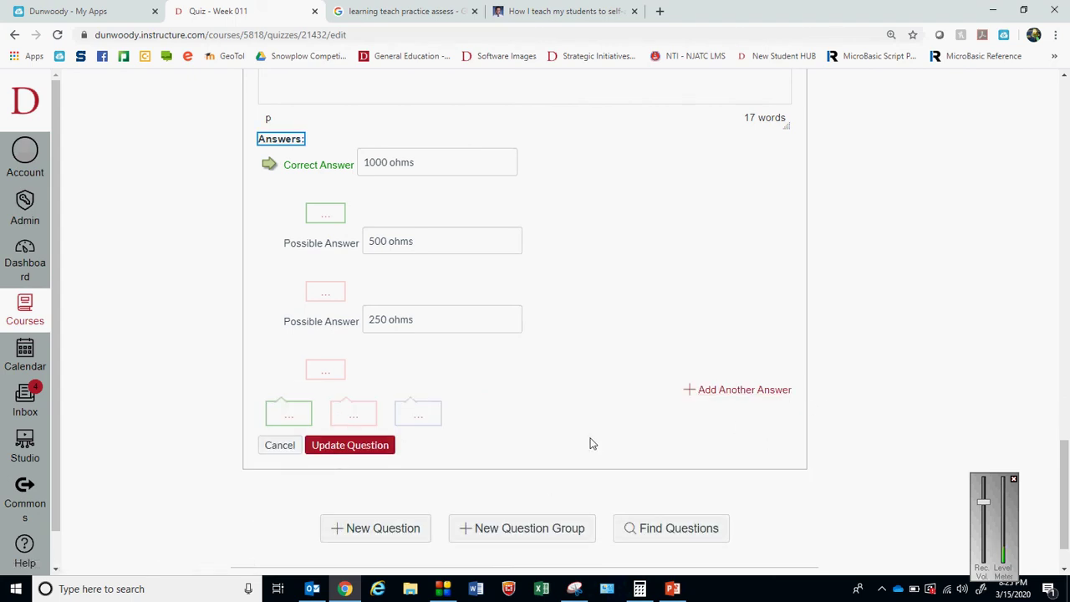
pyautogui.click(382, 447)
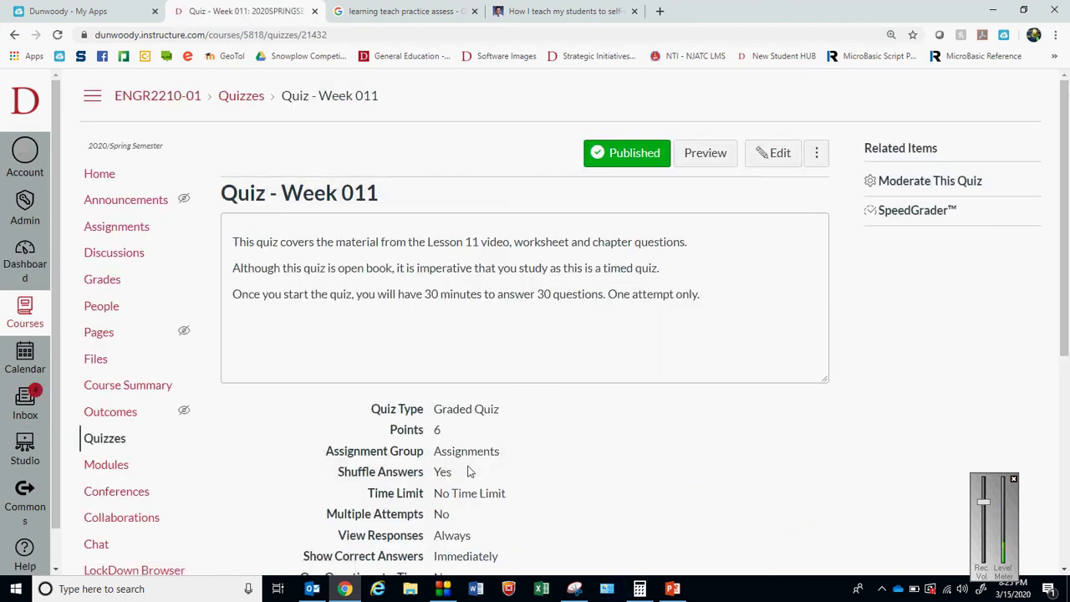
# - Review the saved quiz's points and settings, and open the quiz preview
pyautogui.moveTo(443, 431); pyautogui.dragTo(418, 429)
pyautogui.click(480, 511)
pyautogui.moveTo(1067, 289); pyautogui.dragTo(1056, 243)
pyautogui.click(711, 159)
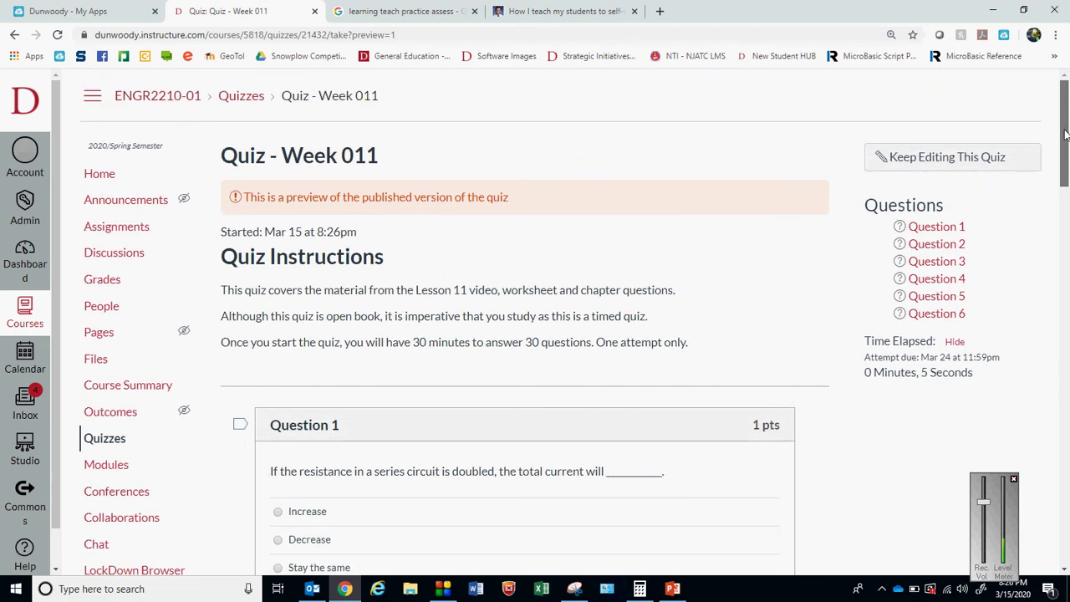
# - Read the quiz instructions in the preview and answer Question 1 with Decrease
pyautogui.scroll(-1, 1066, 133)
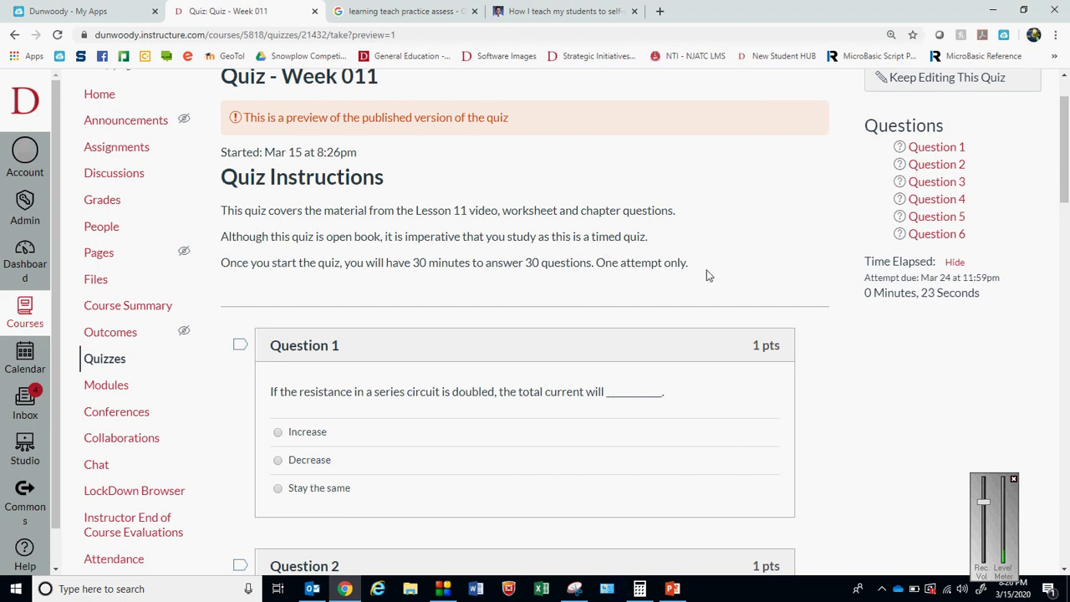
pyautogui.moveTo(1066, 191); pyautogui.dragTo(1067, 209)
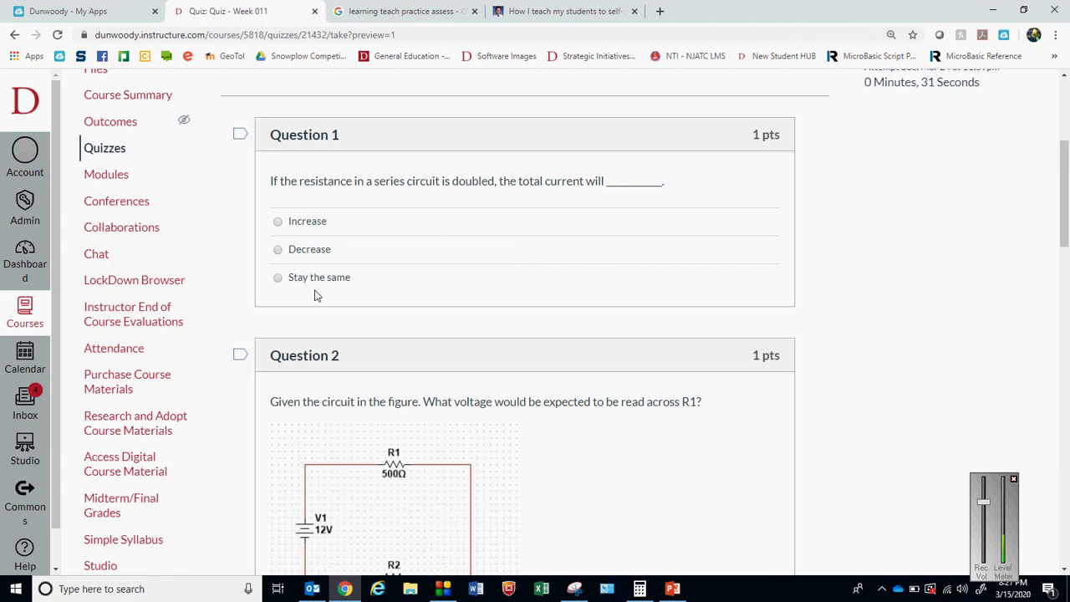
pyautogui.click(278, 249)
# - Calculate the Question 2 circuit's total current in Calculator as 12 ÷ 970
pyautogui.moveTo(1067, 208); pyautogui.dragTo(1068, 266)
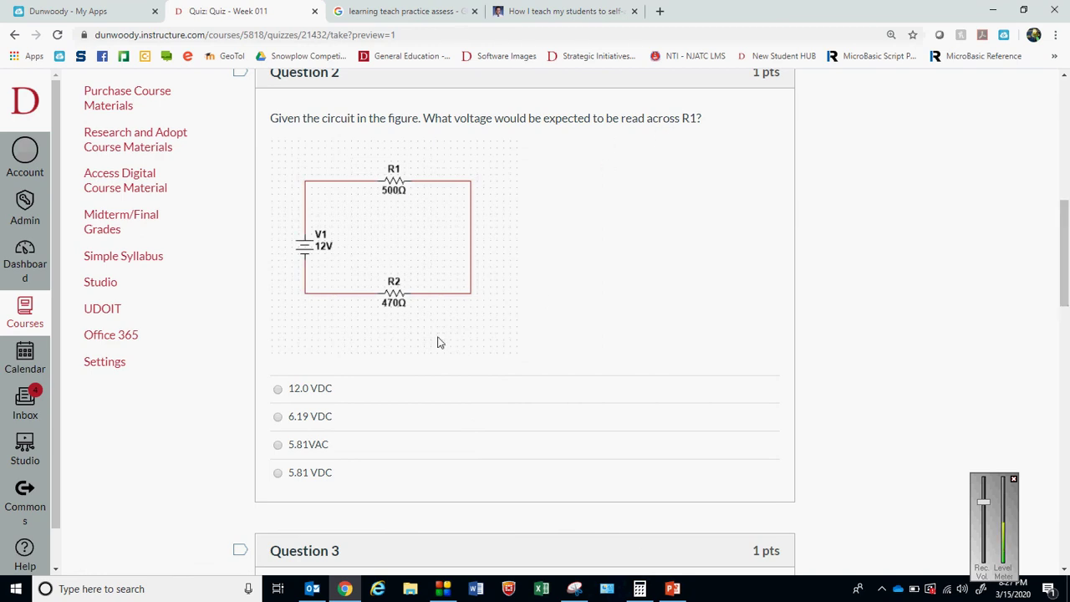
pyautogui.click(639, 589)
pyautogui.moveTo(876, 77); pyautogui.dragTo(760, 77)
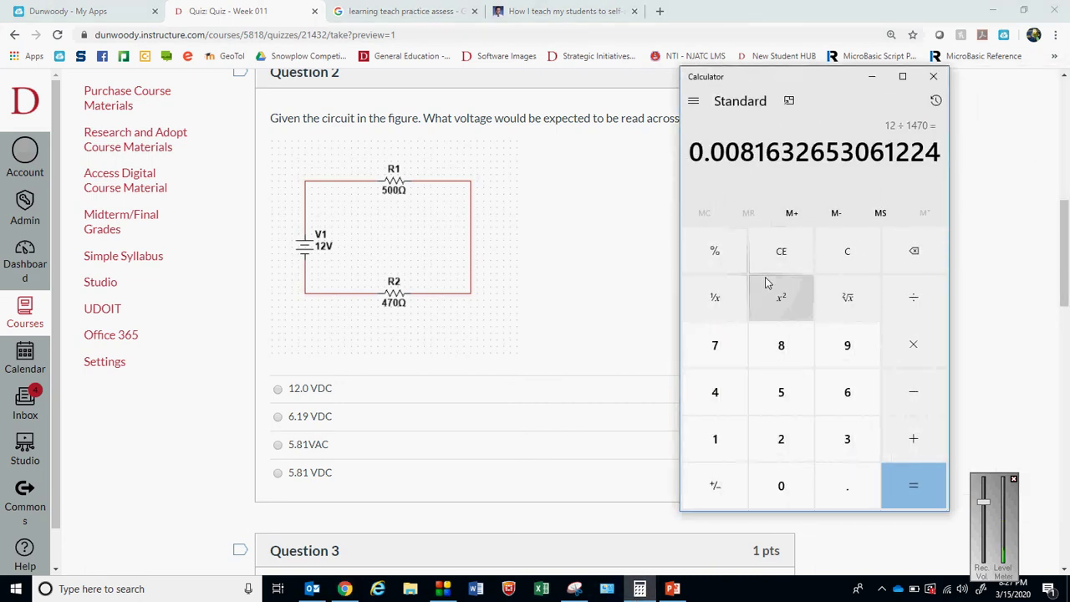
pyautogui.write('12')
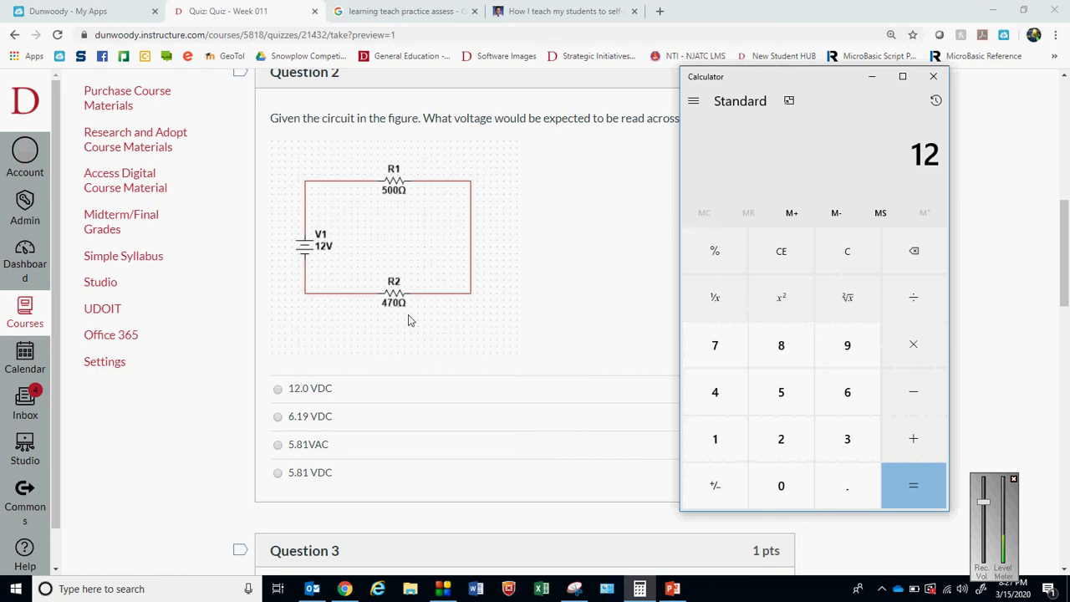
pyautogui.write(' ÷ 970')
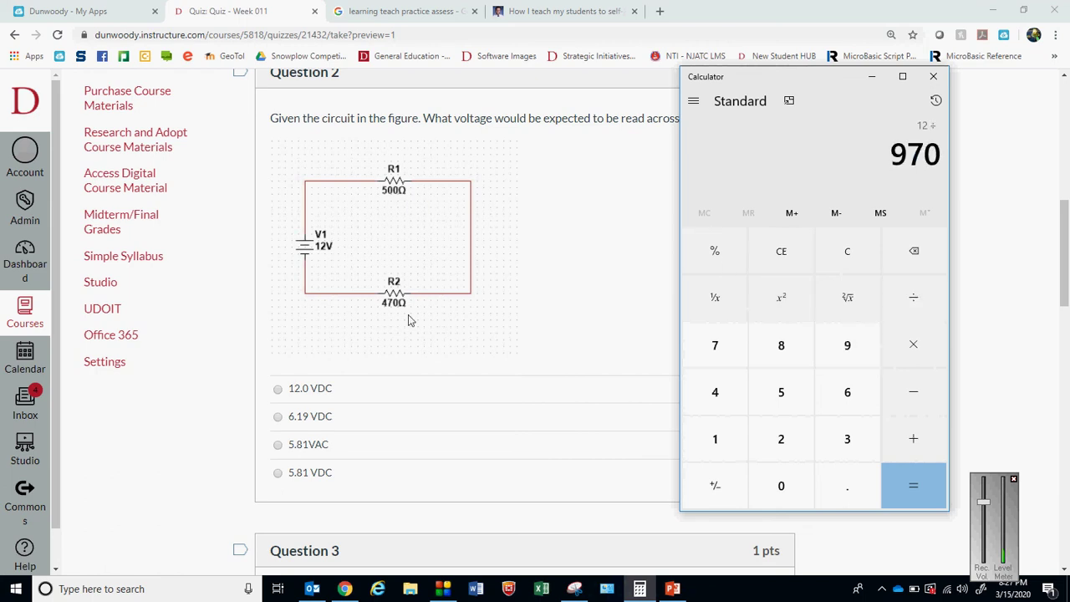
pyautogui.press('Return')
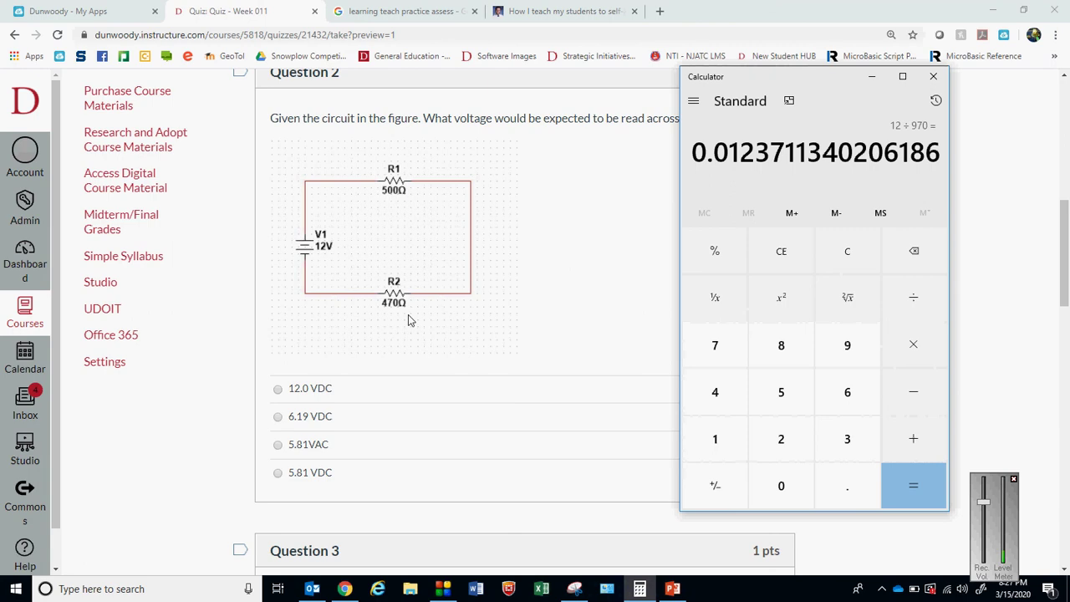
# - Multiply the calculated current by 500 to find the voltage across R1, and answer Question 2 with 6.19 VDC
pyautogui.moveTo(771, 78)
pyautogui.mouseDown()
pyautogui.moveTo(823, 185)
pyautogui.moveTo(779, 75)
pyautogui.mouseUp()
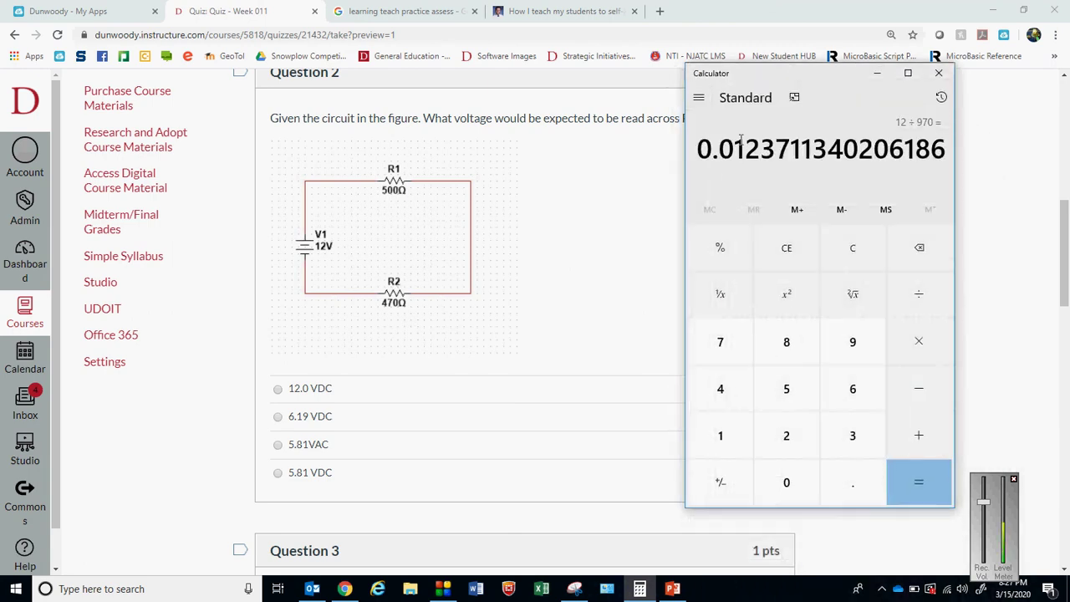
pyautogui.click(931, 355)
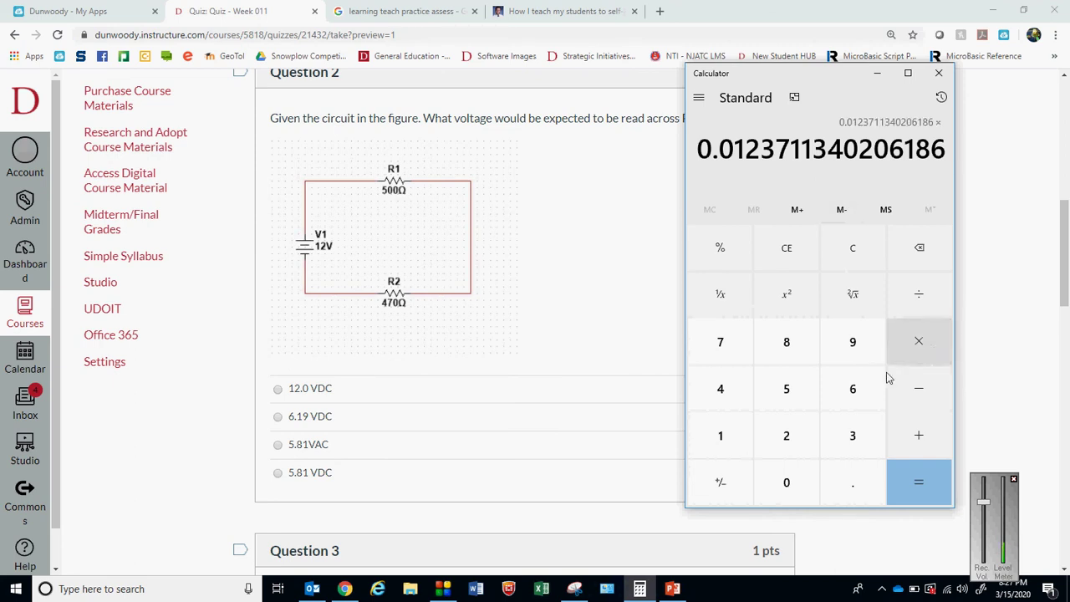
pyautogui.click(796, 403)
pyautogui.click(788, 480)
pyautogui.click(788, 480)
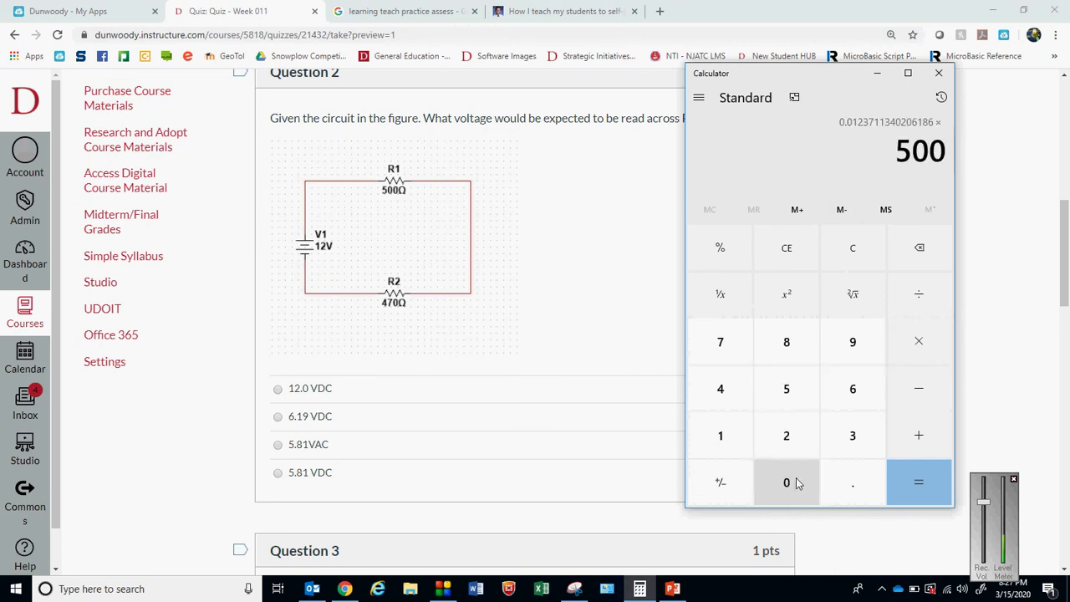
pyautogui.click(898, 486)
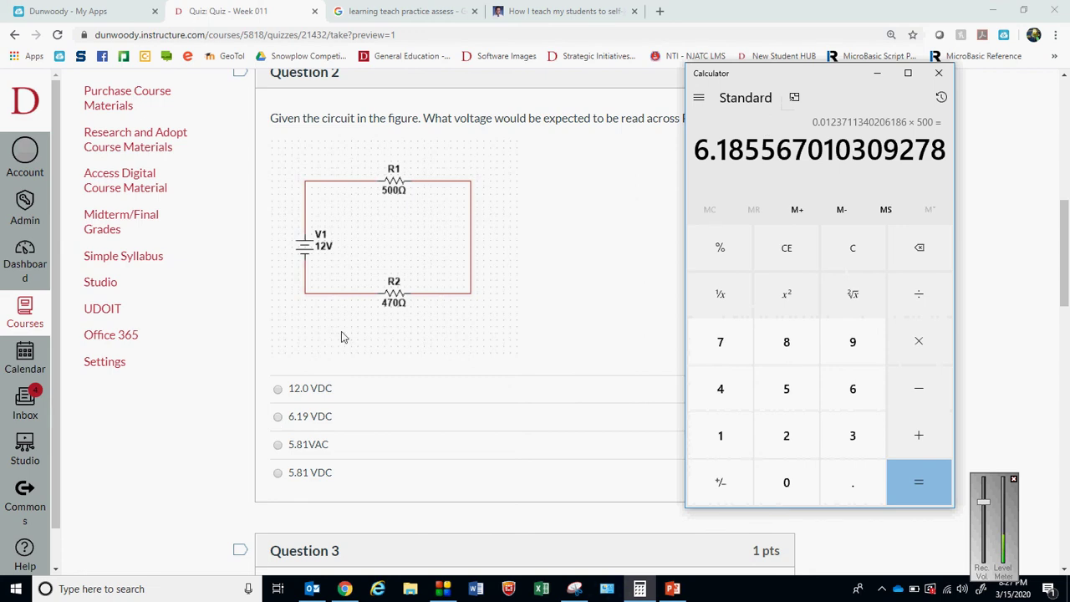
pyautogui.click(278, 416)
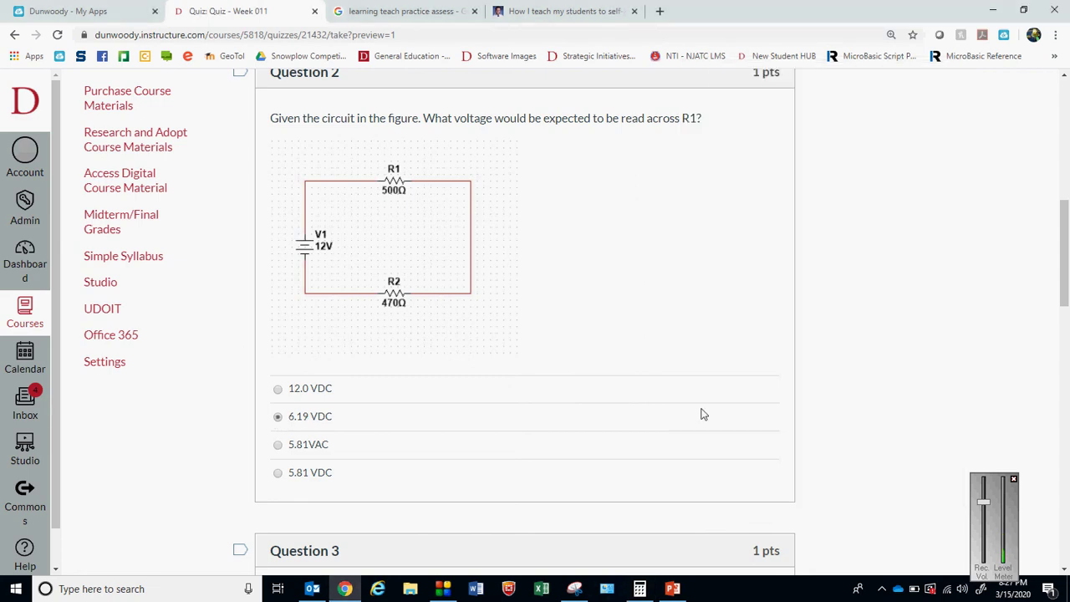
# - Answer Question 3 with "the ammeter needs to be in series" and Question 4 with Voltage
pyautogui.scroll(-5, 1068, 318)
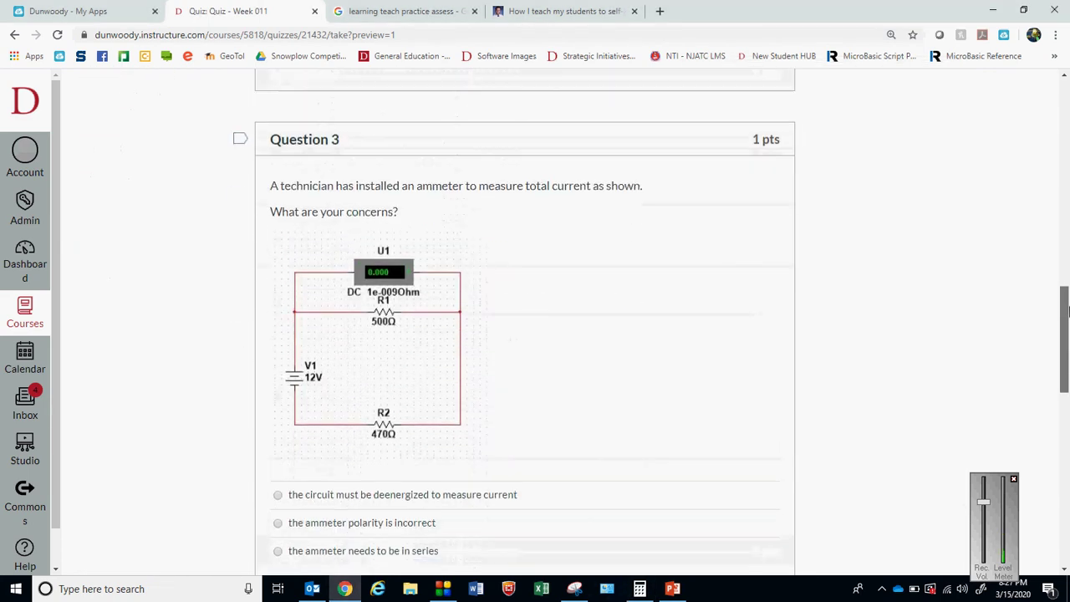
pyautogui.moveTo(1068, 312); pyautogui.dragTo(1067, 318)
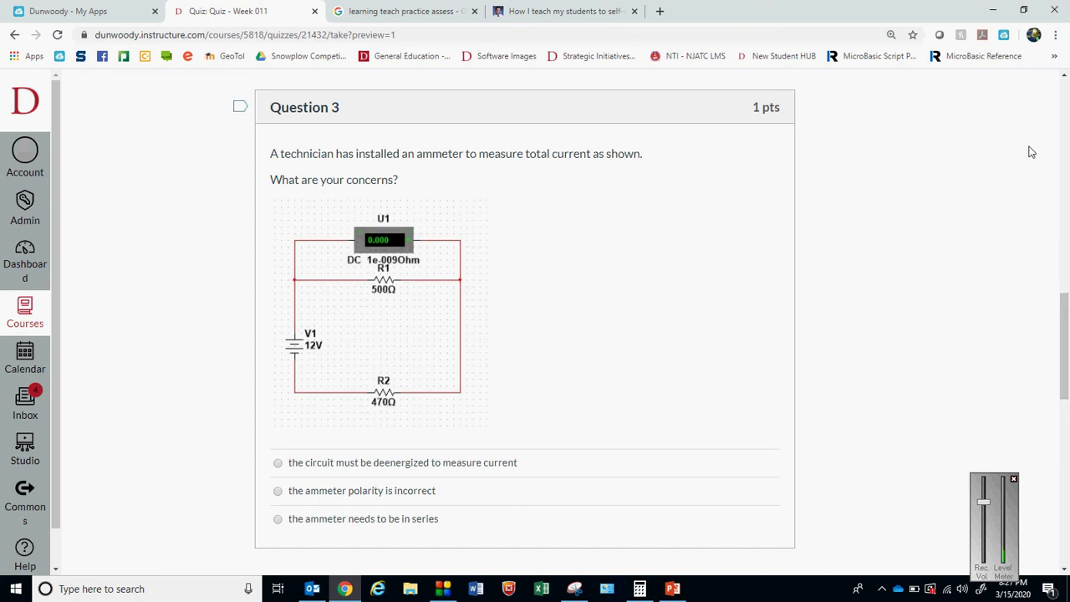
pyautogui.moveTo(1065, 316)
pyautogui.mouseDown()
pyautogui.moveTo(1065, 327)
pyautogui.moveTo(1066, 315)
pyautogui.mouseUp()
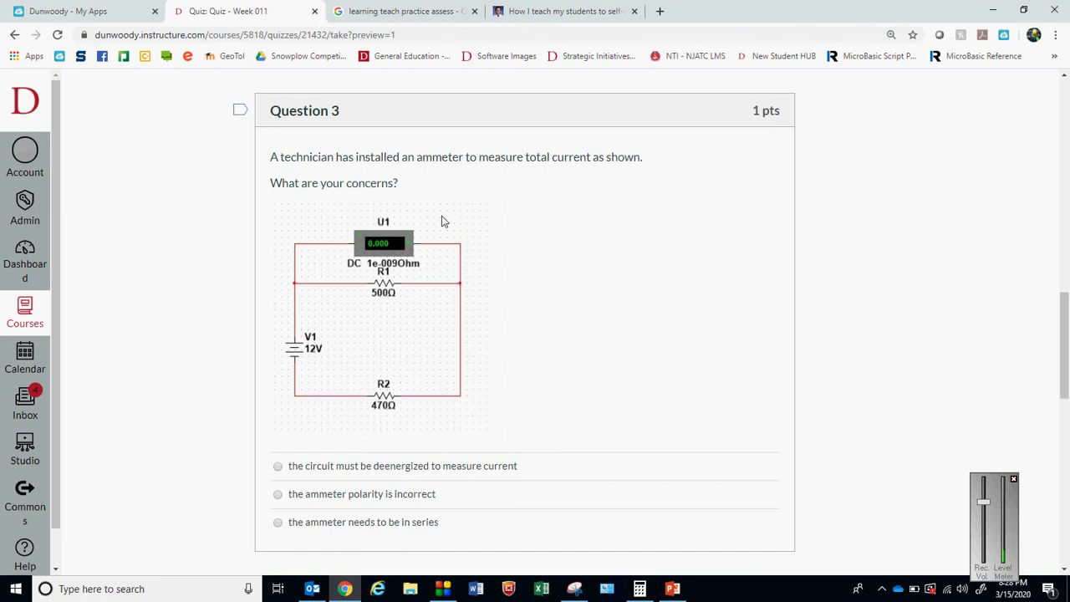
pyautogui.moveTo(1067, 347); pyautogui.dragTo(1067, 351)
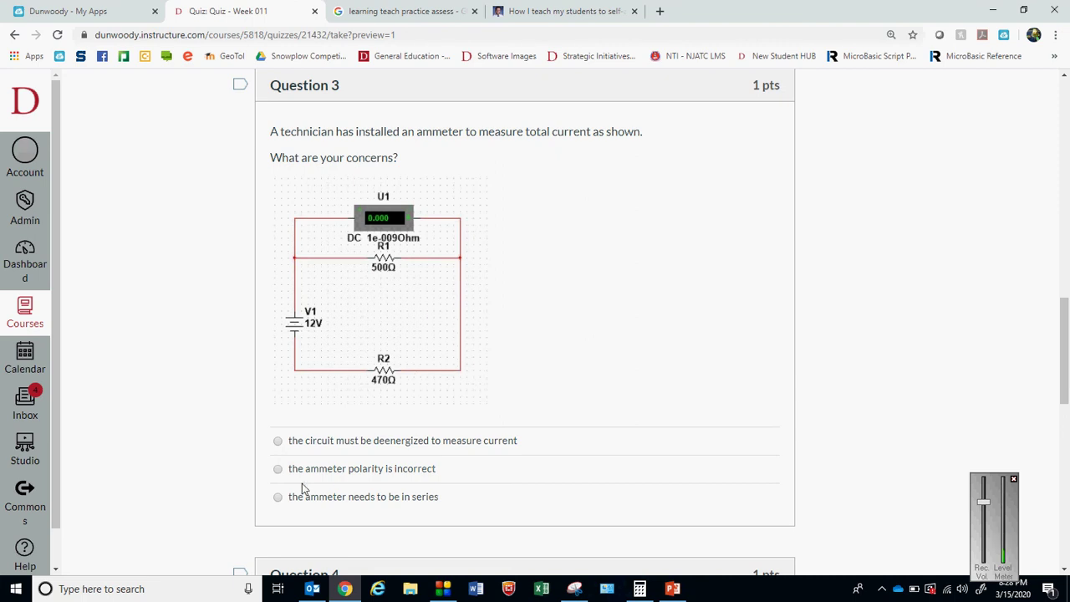
pyautogui.click(279, 498)
pyautogui.moveTo(1067, 289); pyautogui.dragTo(1067, 422)
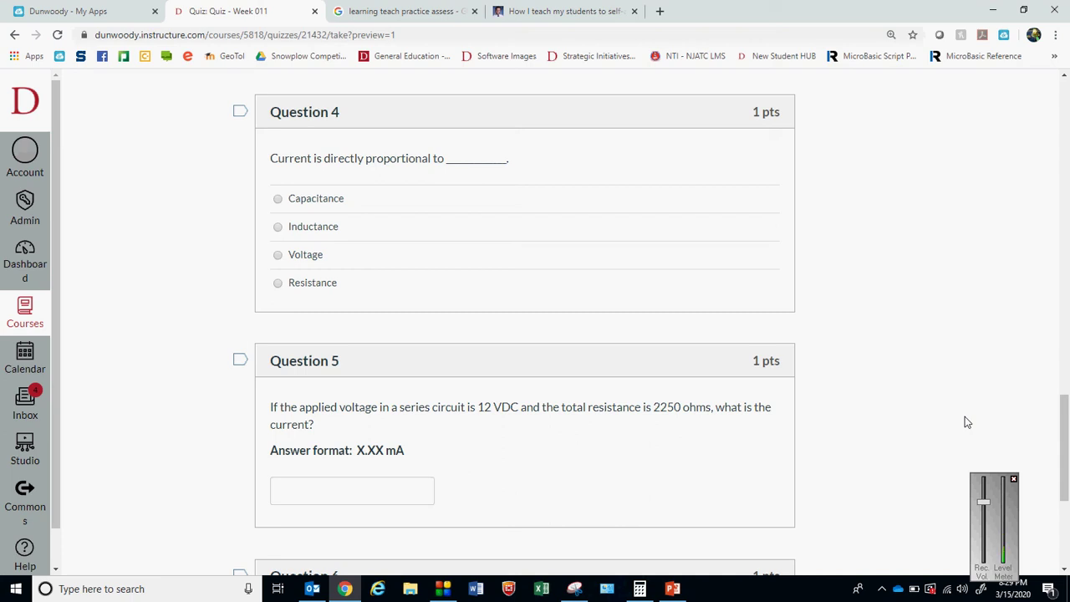
pyautogui.click(278, 258)
# - Examine the required answer format in Question 5, moving Calculator clear of the question text
pyautogui.moveTo(1063, 452); pyautogui.dragTo(1063, 489)
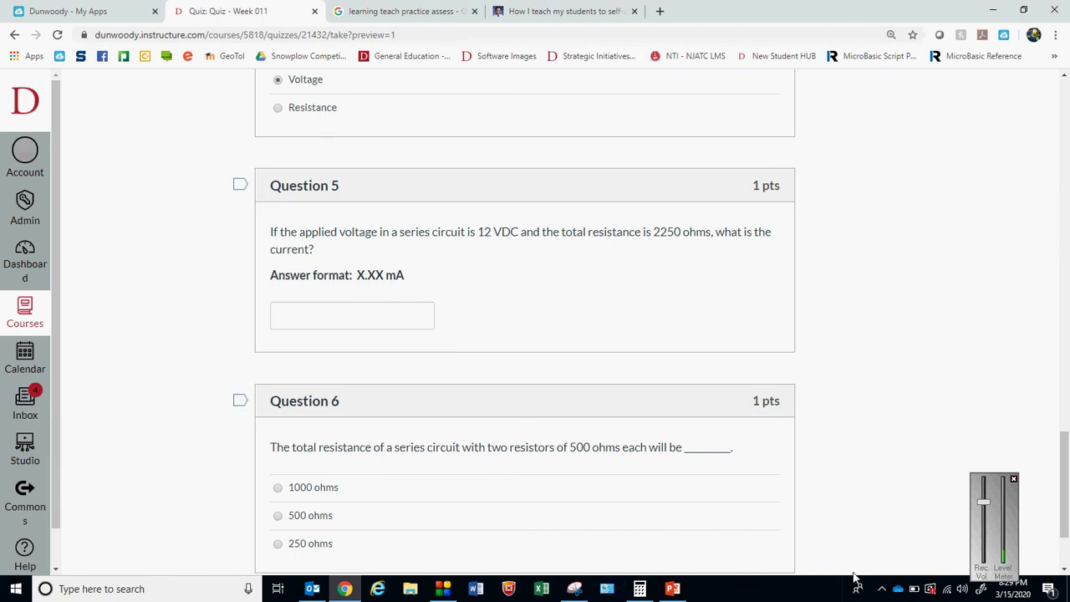
pyautogui.click(640, 588)
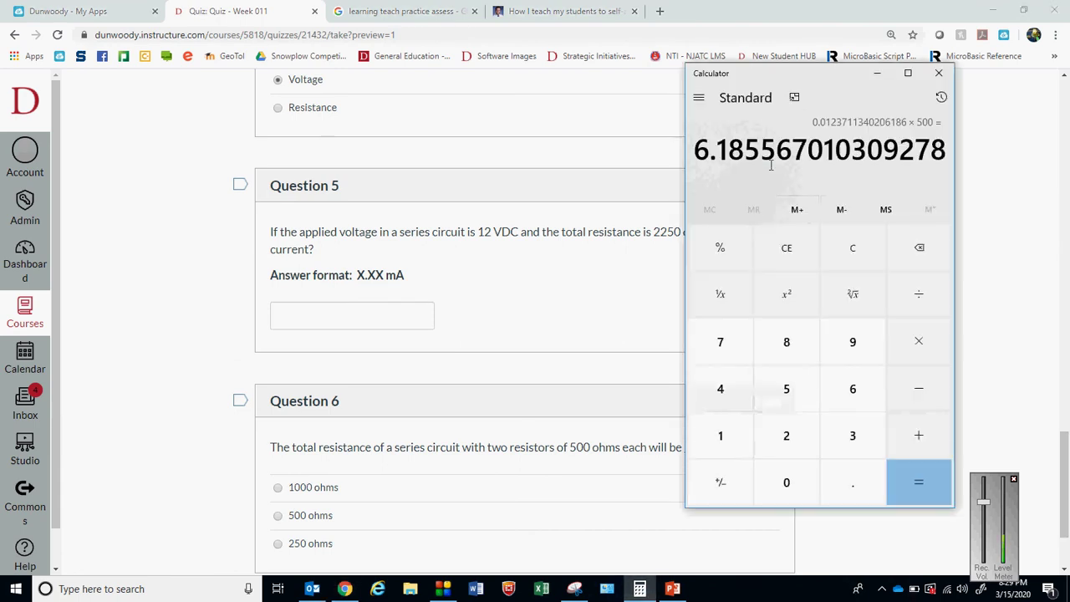
pyautogui.moveTo(776, 83); pyautogui.dragTo(959, 255)
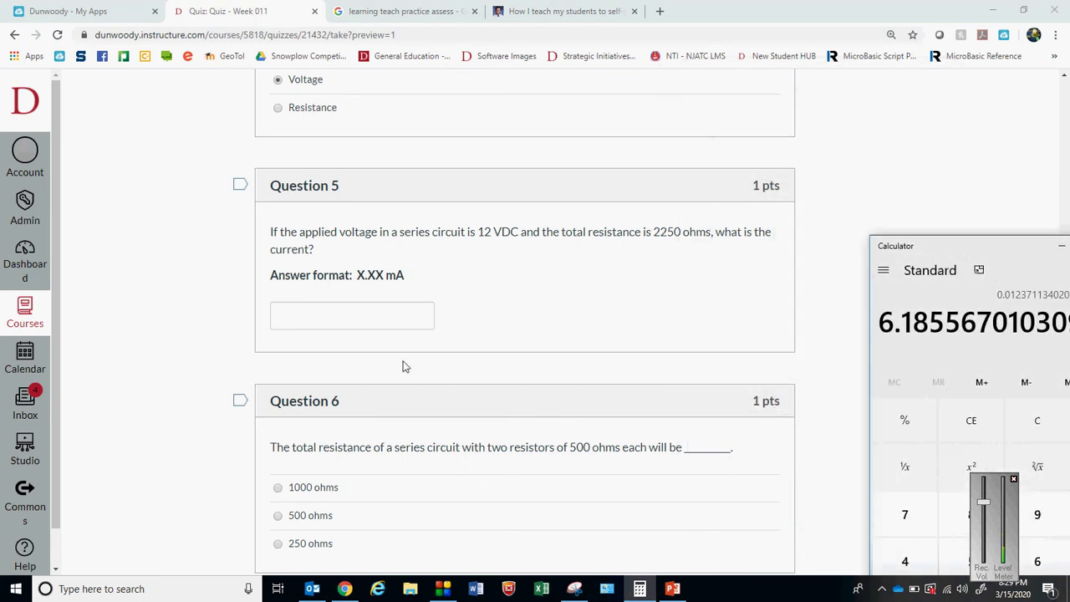
pyautogui.moveTo(402, 288); pyautogui.dragTo(265, 284)
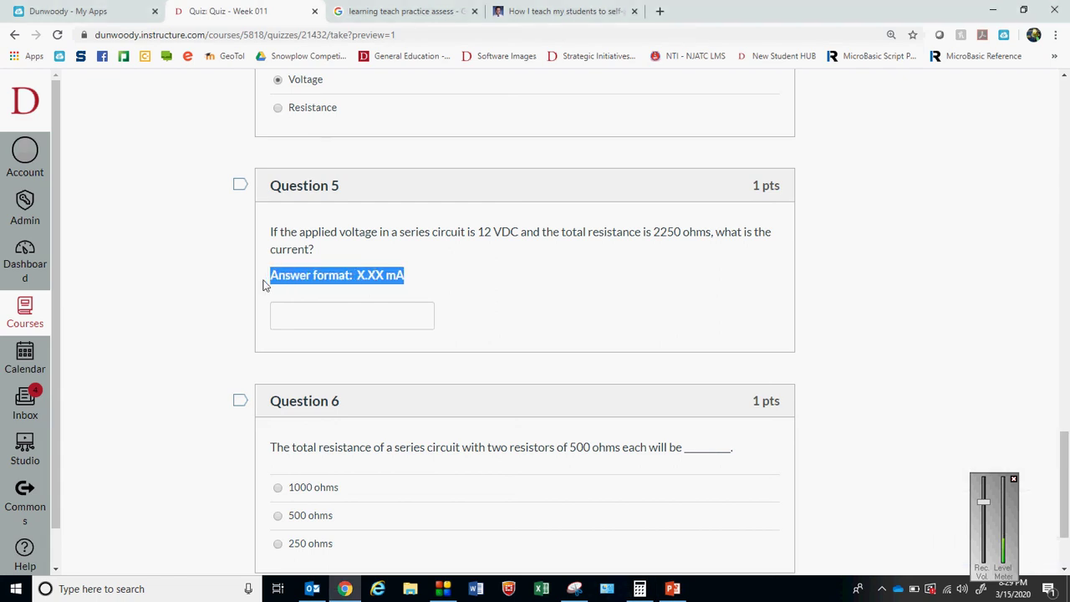
pyautogui.click(393, 294)
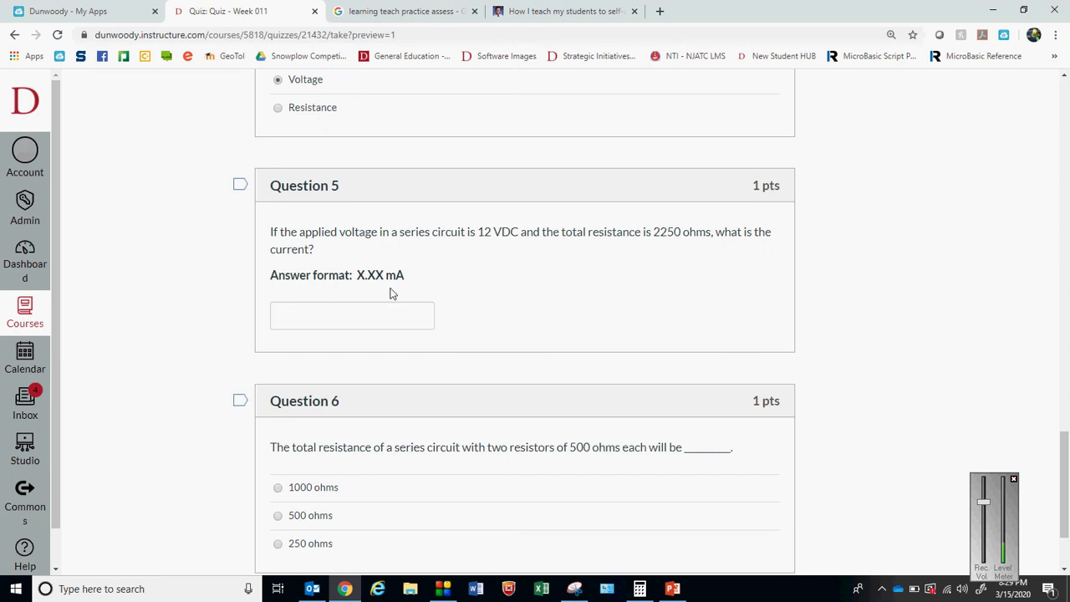
# - Calculate the current for Question 5 in Calculator as 12 ÷ 2250
pyautogui.click(640, 588)
pyautogui.moveTo(946, 248); pyautogui.dragTo(849, 93)
pyautogui.write('12')
pyautogui.press('/')
pyautogui.write('2250')
pyautogui.press('Return')
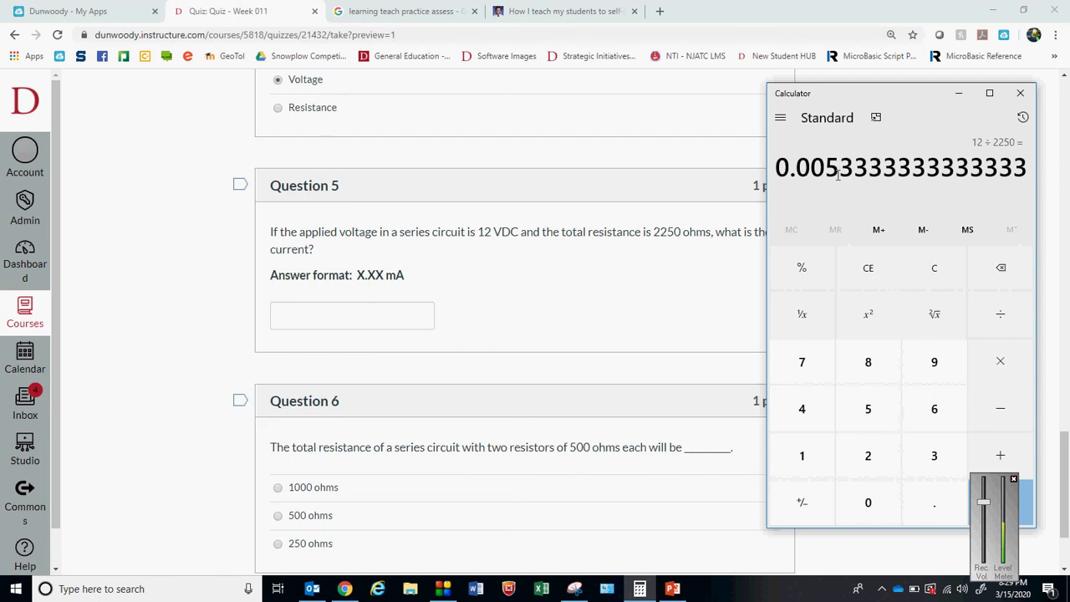
# - Enter 5.33 mA as the answer to Question 5 and compare it with the required answer format
pyautogui.click(309, 318)
pyautogui.write('5.33')
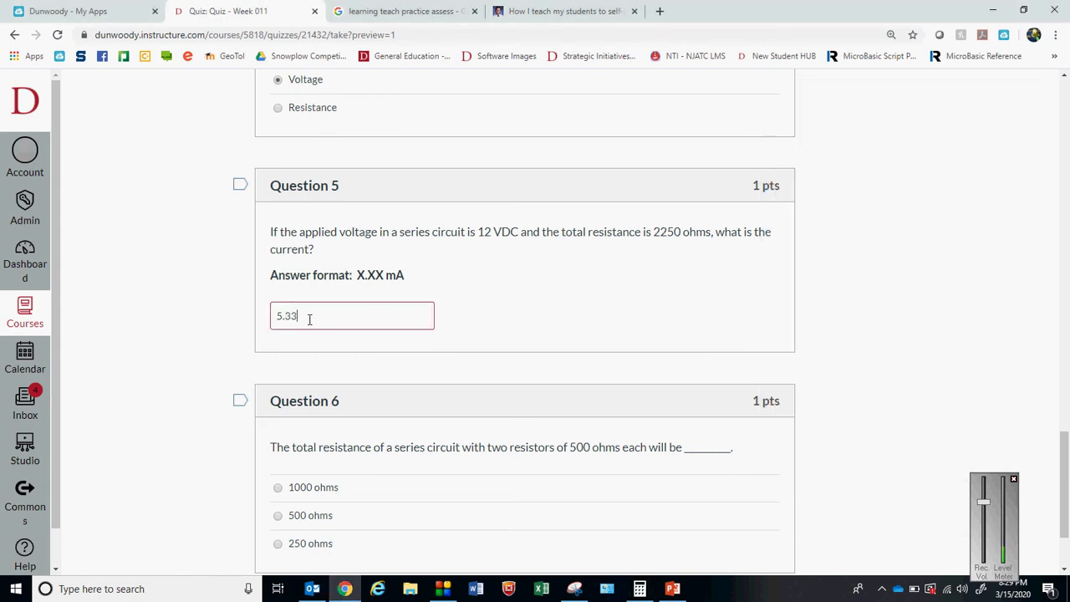
pyautogui.write(' mA')
pyautogui.moveTo(408, 275); pyautogui.dragTo(357, 275)
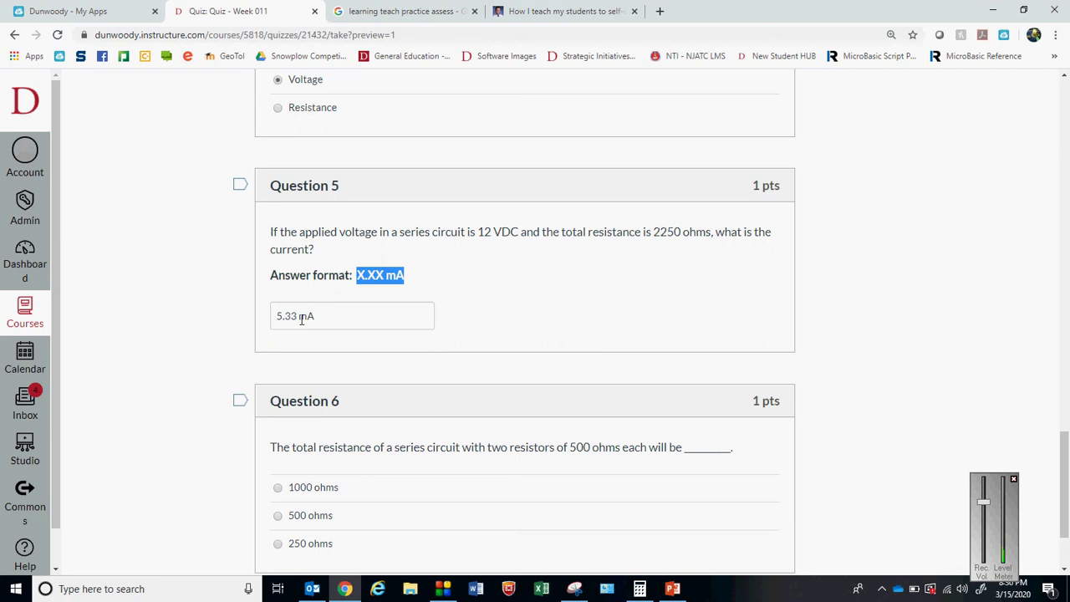
pyautogui.click(815, 305)
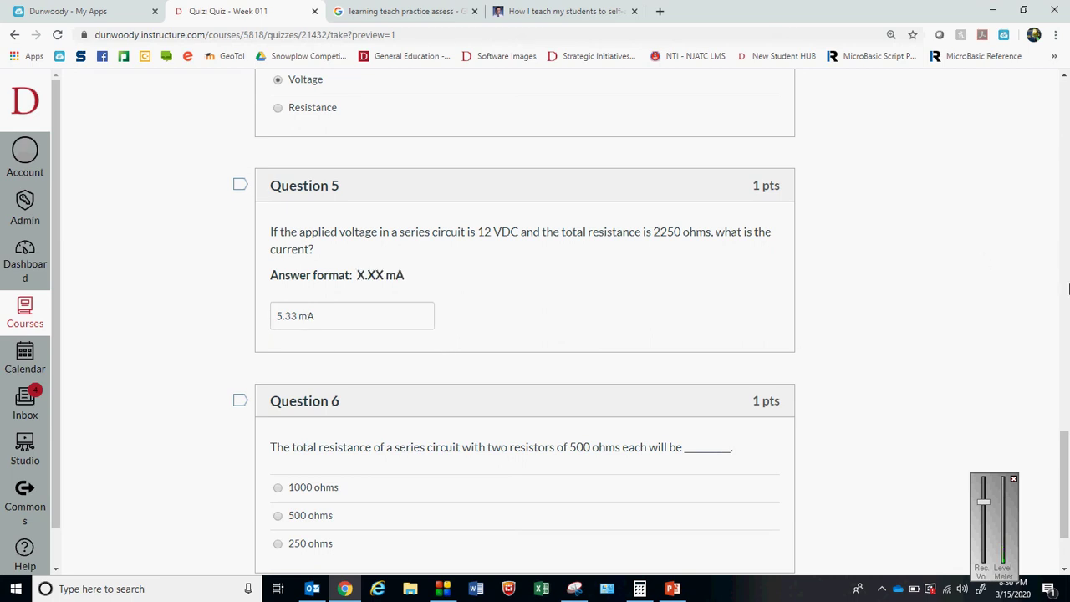
# - Recheck the required answer format in Question 5 and answer Question 6 with 1000 ohms
pyautogui.moveTo(1067, 485); pyautogui.dragTo(1067, 526)
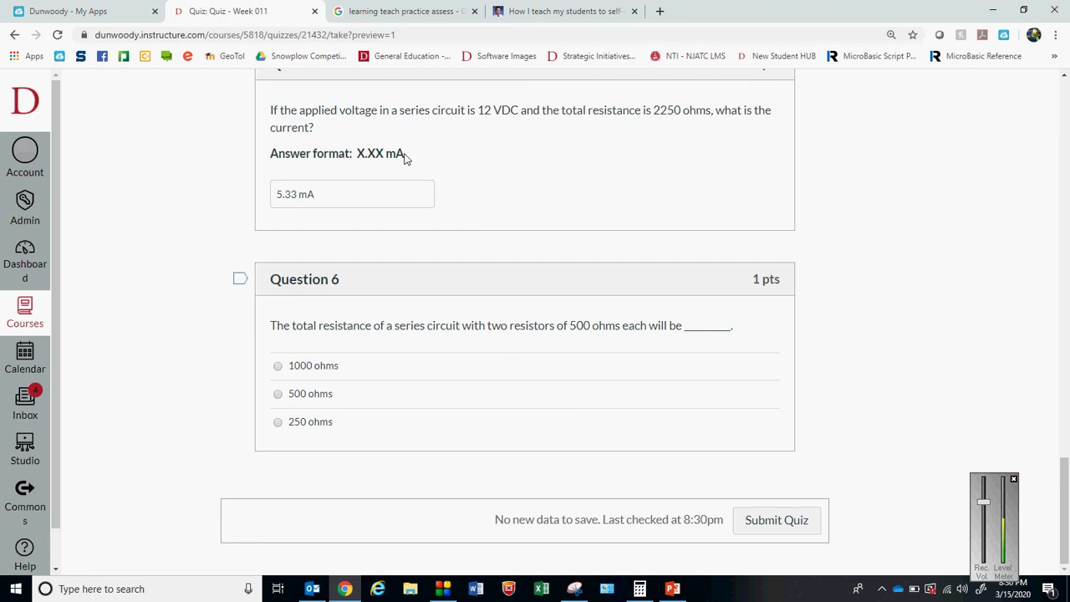
pyautogui.moveTo(406, 157); pyautogui.dragTo(263, 167)
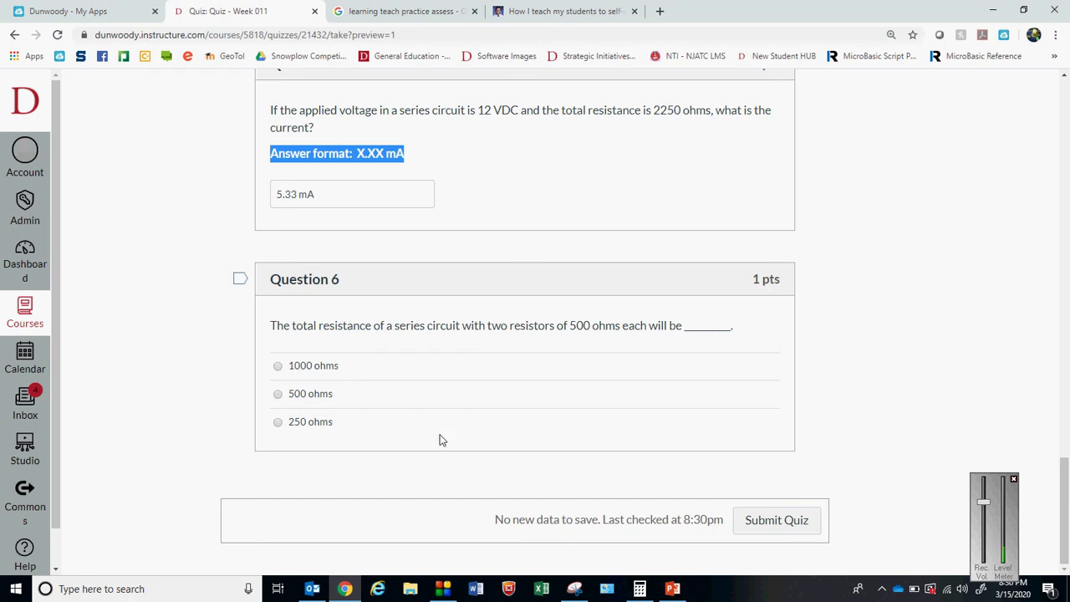
pyautogui.click(394, 409)
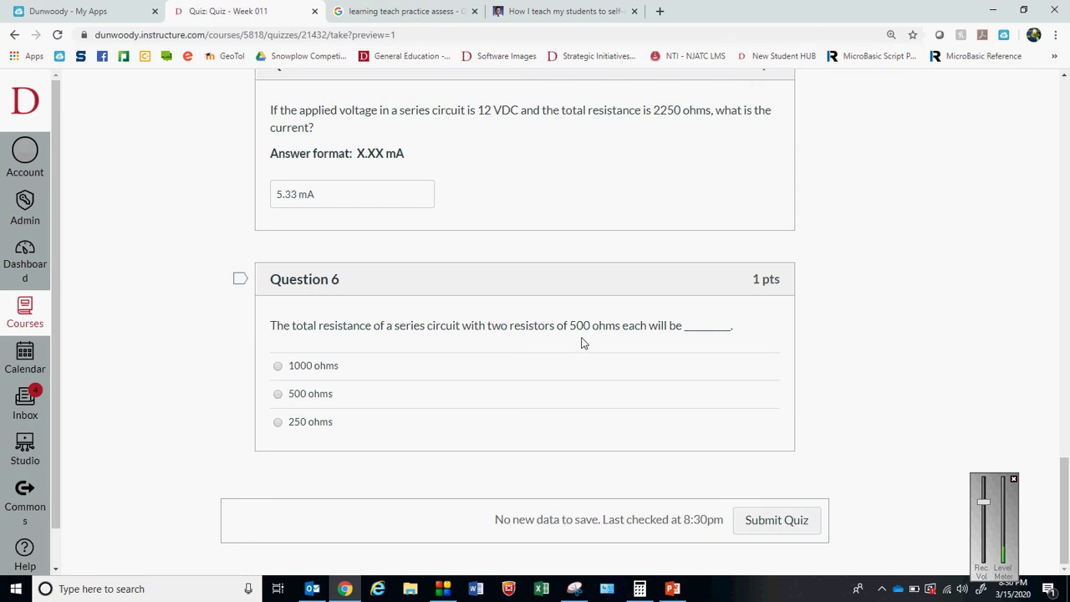
pyautogui.moveTo(621, 327); pyautogui.dragTo(380, 327)
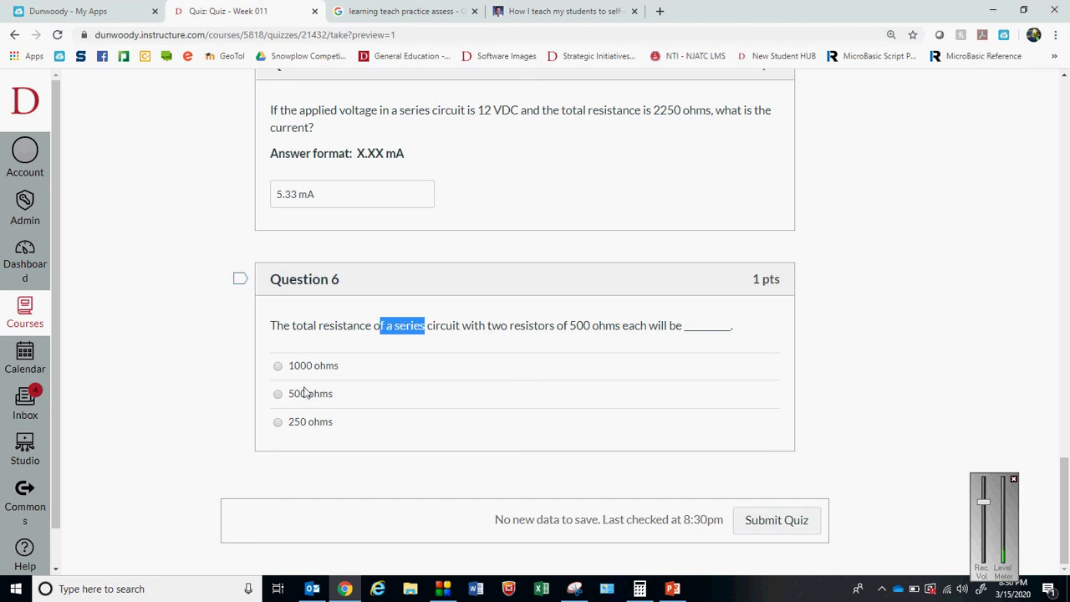
pyautogui.click(277, 366)
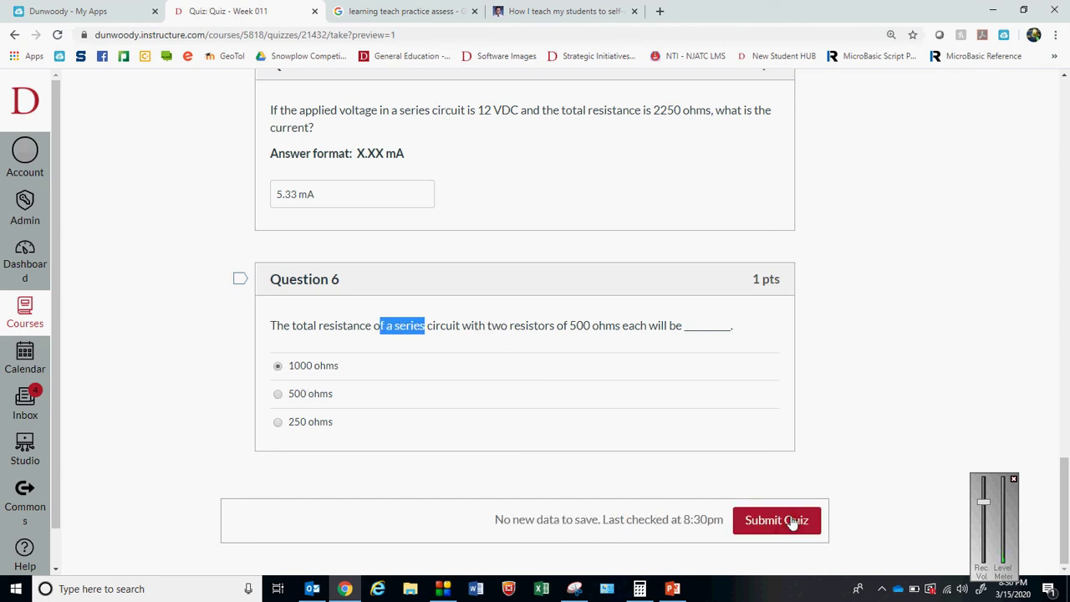
# - Change the answer to Question 4 to Resistance and submit the quiz
pyautogui.scroll(5, 1065, 468)
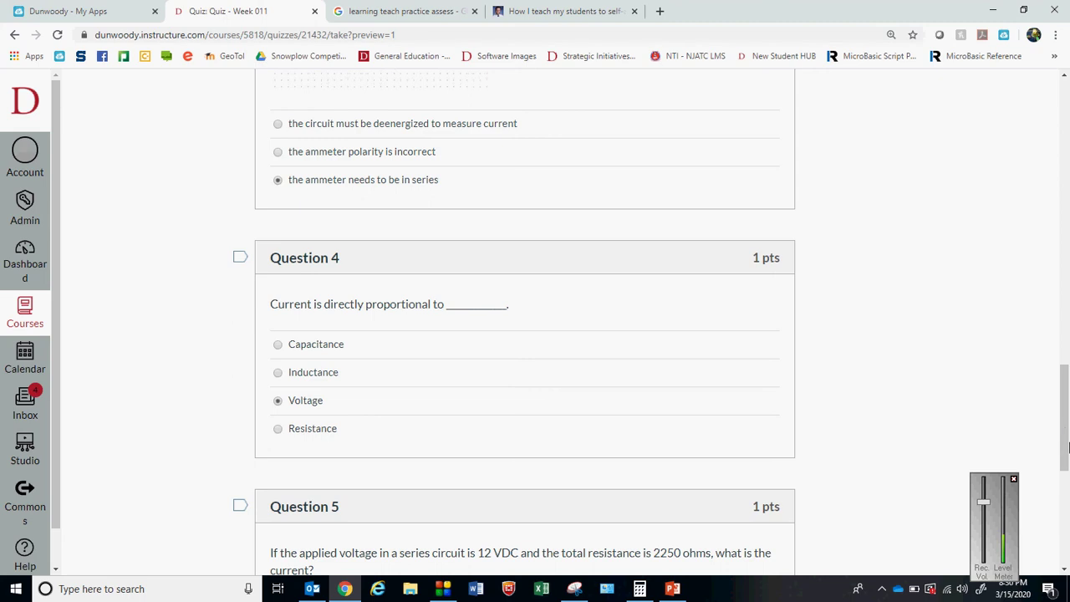
pyautogui.scroll(-2, 1066, 480)
pyautogui.scroll(-1, 1066, 481)
pyautogui.scroll(2, 1066, 481)
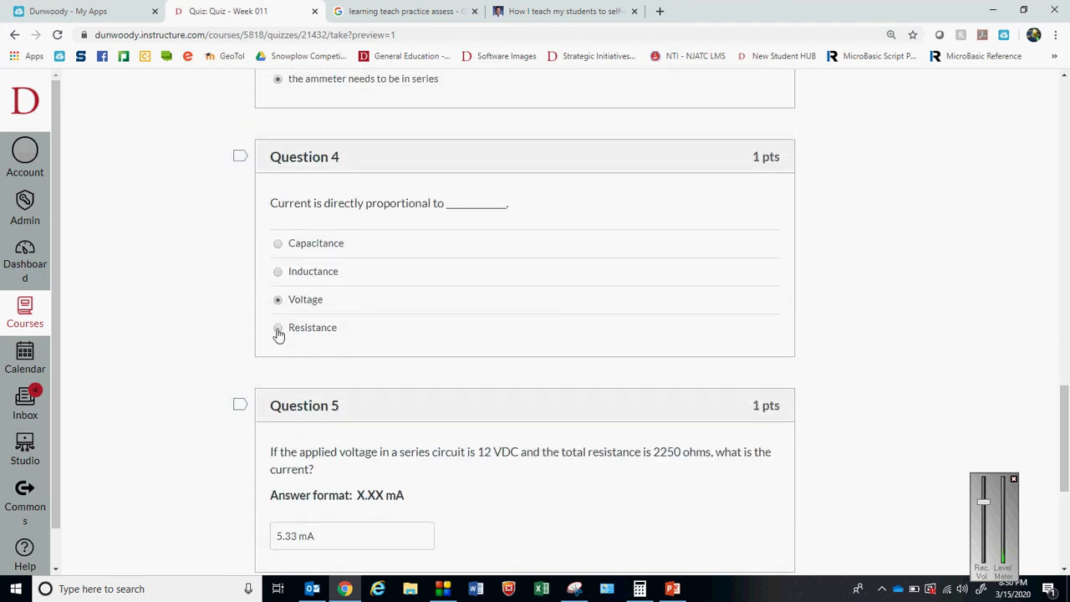
pyautogui.moveTo(1068, 439); pyautogui.dragTo(1067, 531)
pyautogui.click(781, 520)
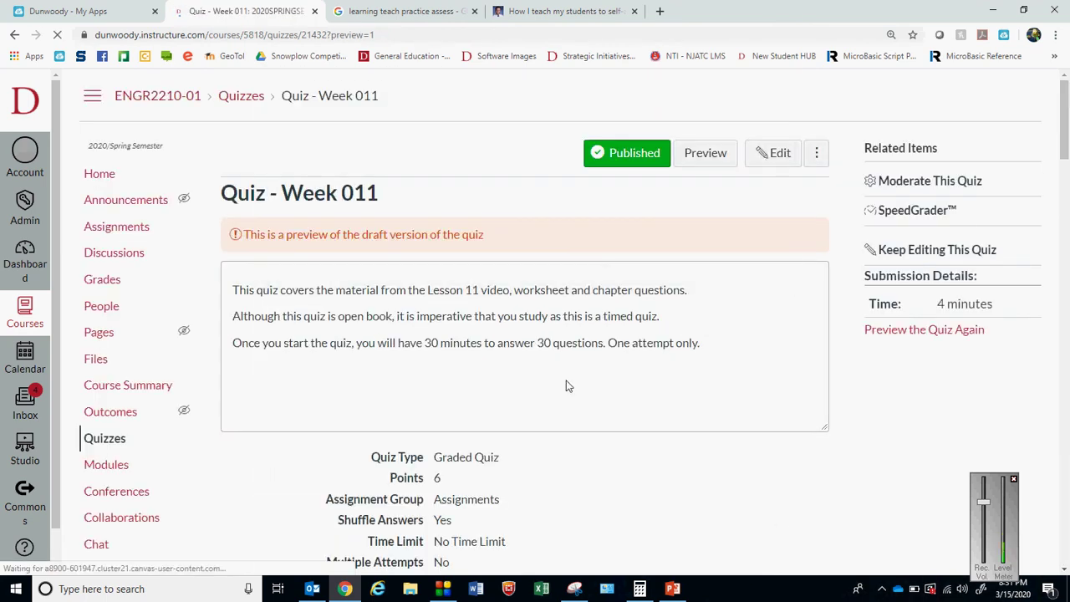
# - Examine the overall quiz score and the graded feedback for Questions 1 to 4
pyautogui.moveTo(1066, 116); pyautogui.dragTo(1067, 231)
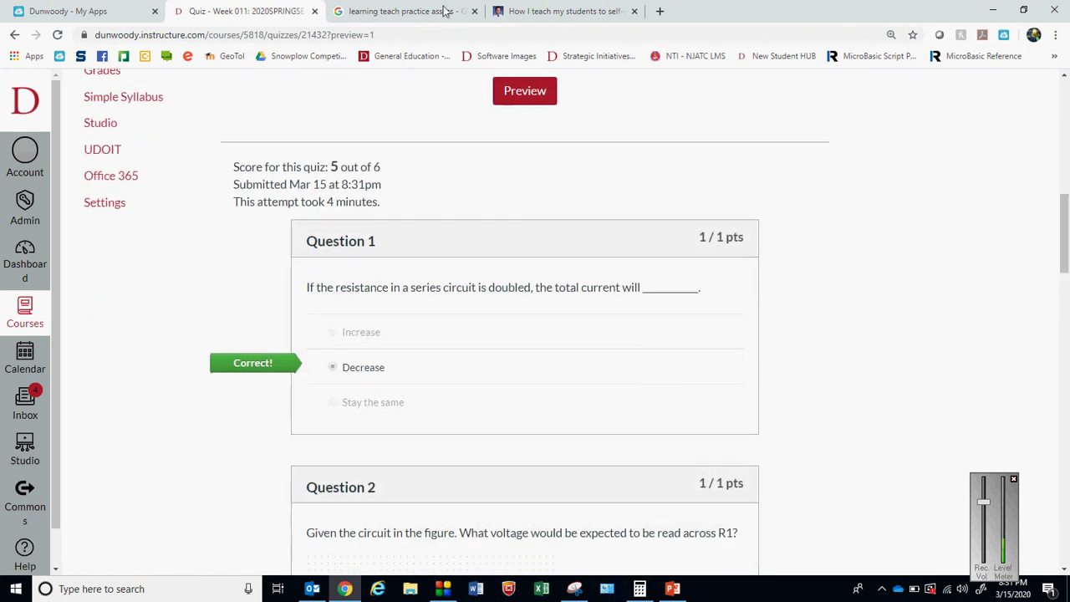
pyautogui.moveTo(386, 173); pyautogui.dragTo(231, 171)
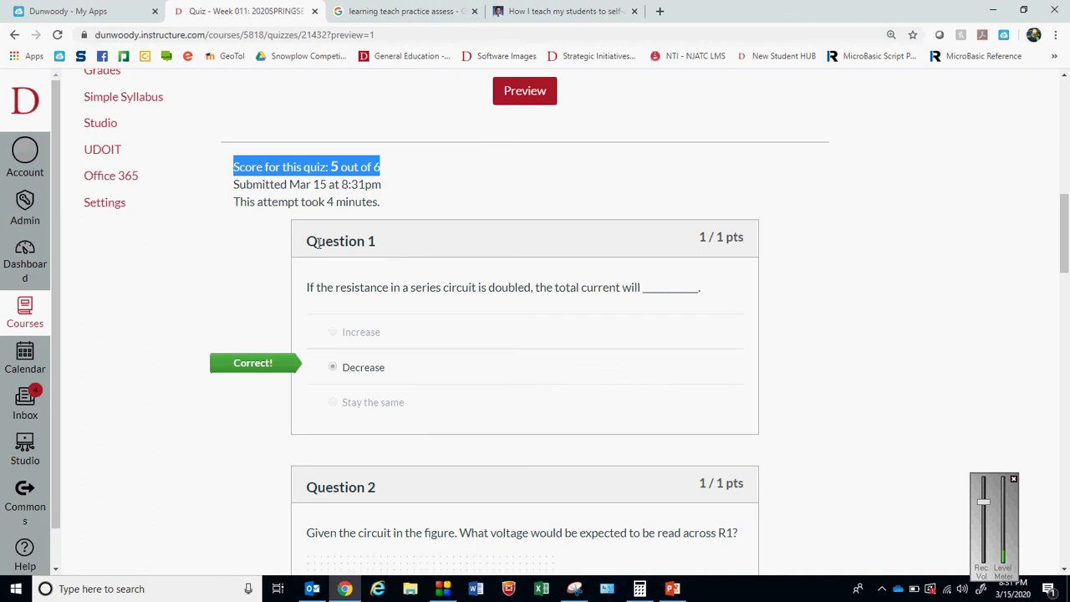
pyautogui.click(902, 348)
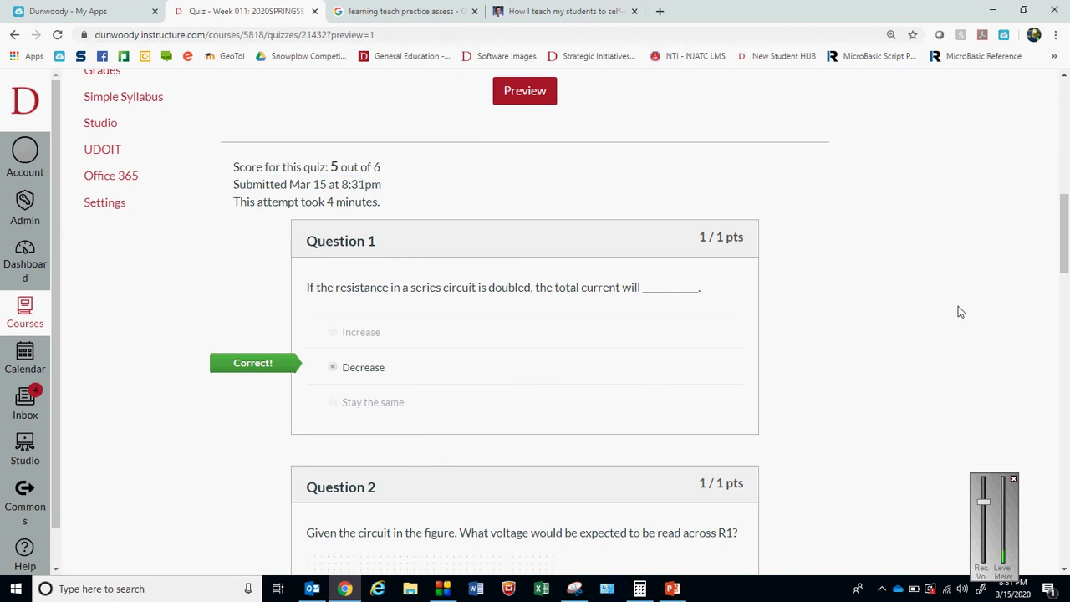
pyautogui.scroll(-2, 1065, 274)
pyautogui.moveTo(1065, 274); pyautogui.dragTo(1067, 452)
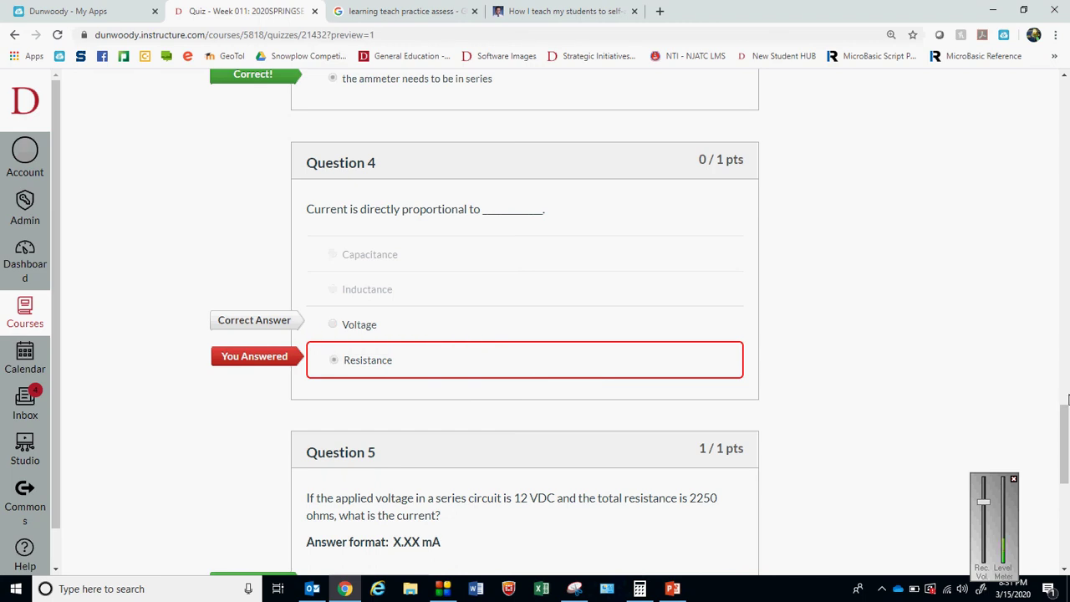
# - Compare Question 5's required answer format with its list of accepted answers, and check the result for Question 6
pyautogui.moveTo(1067, 431); pyautogui.dragTo(1066, 481)
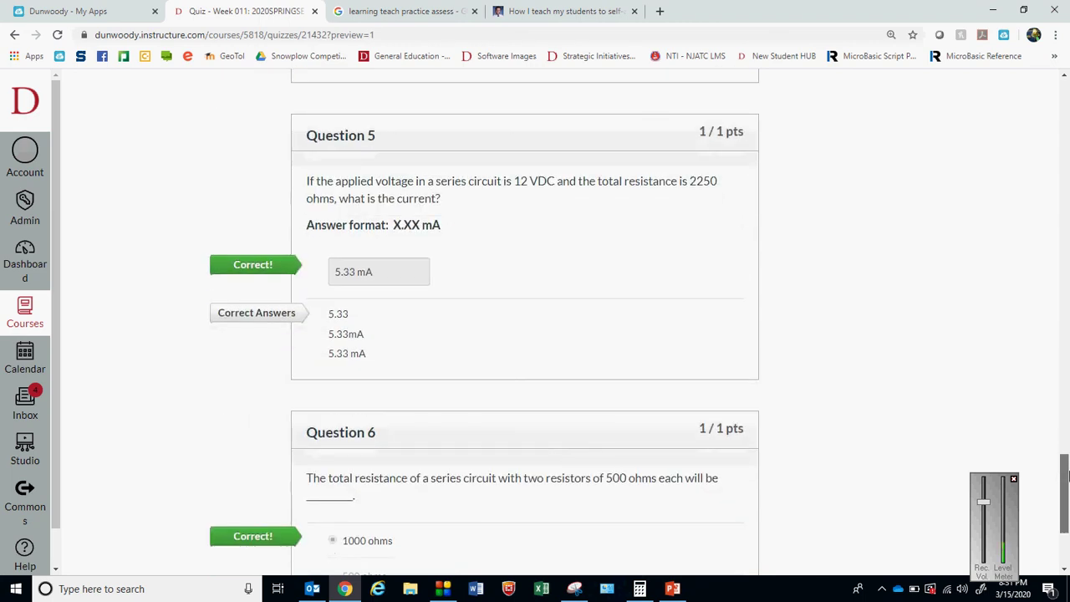
pyautogui.moveTo(448, 236); pyautogui.dragTo(389, 227)
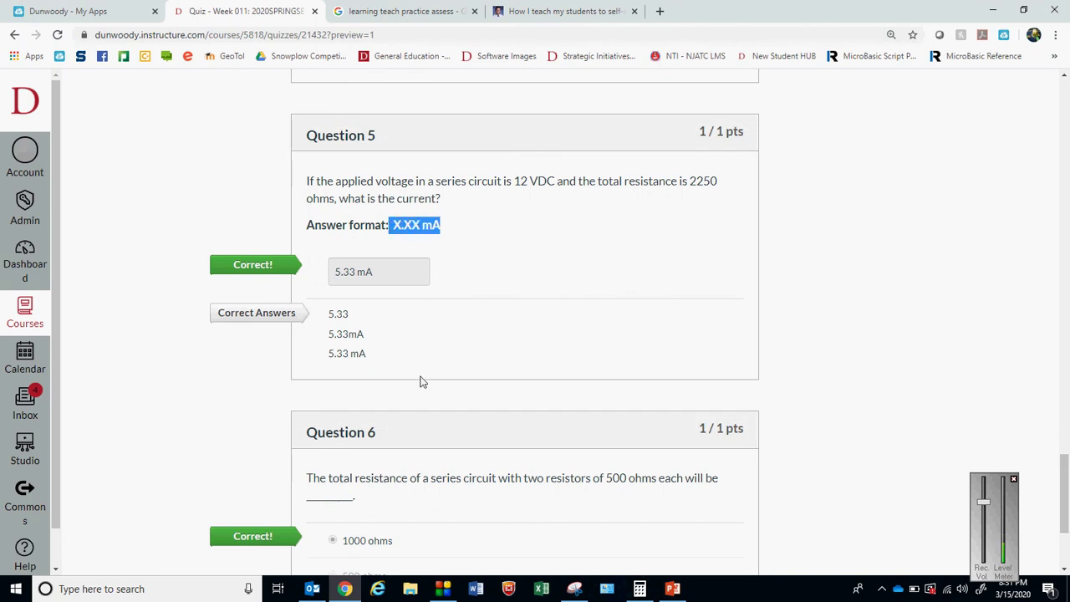
pyautogui.click(351, 319)
pyautogui.moveTo(351, 319); pyautogui.dragTo(328, 334)
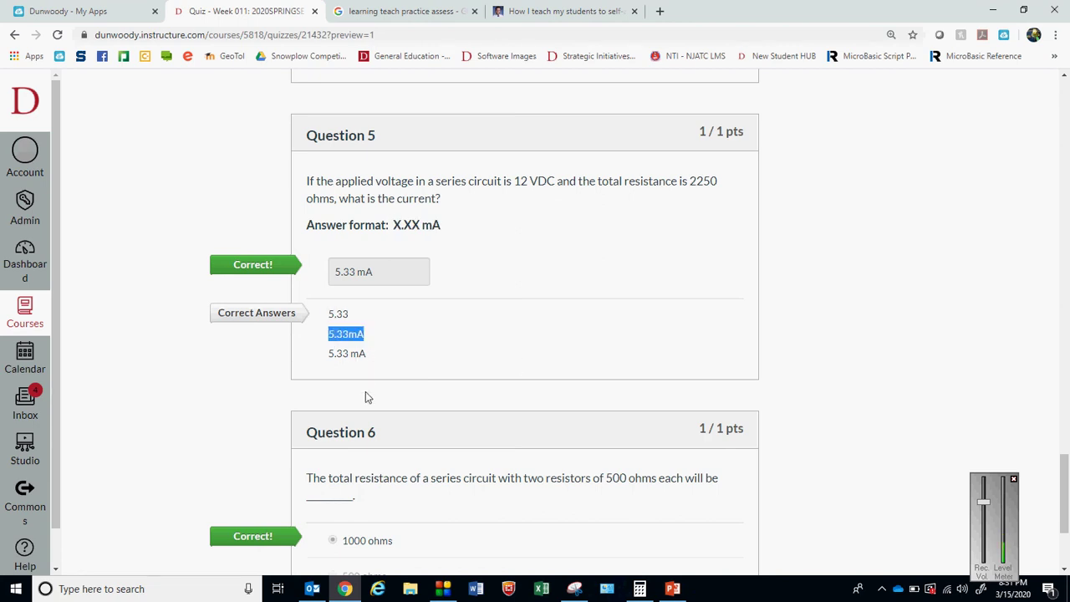
pyautogui.click(381, 368)
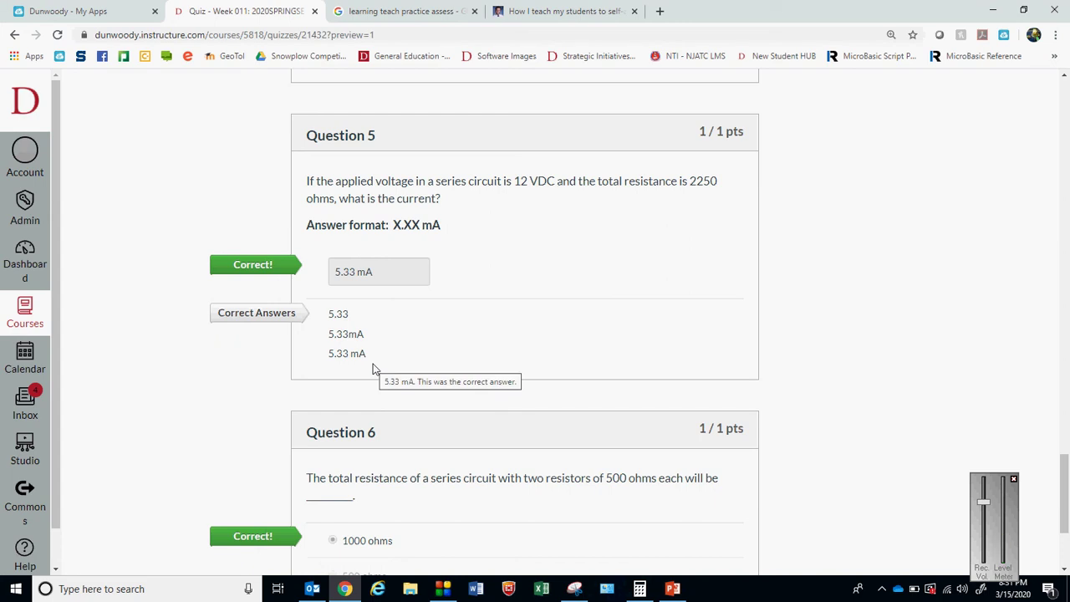
pyautogui.moveTo(443, 229); pyautogui.dragTo(393, 224)
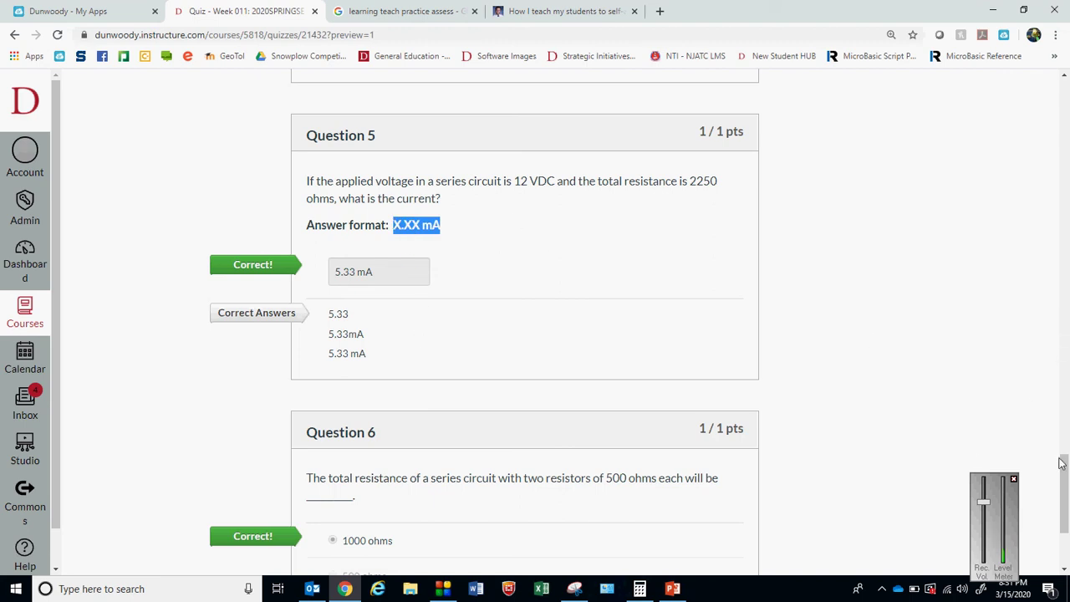
pyautogui.moveTo(1063, 482); pyautogui.dragTo(1064, 527)
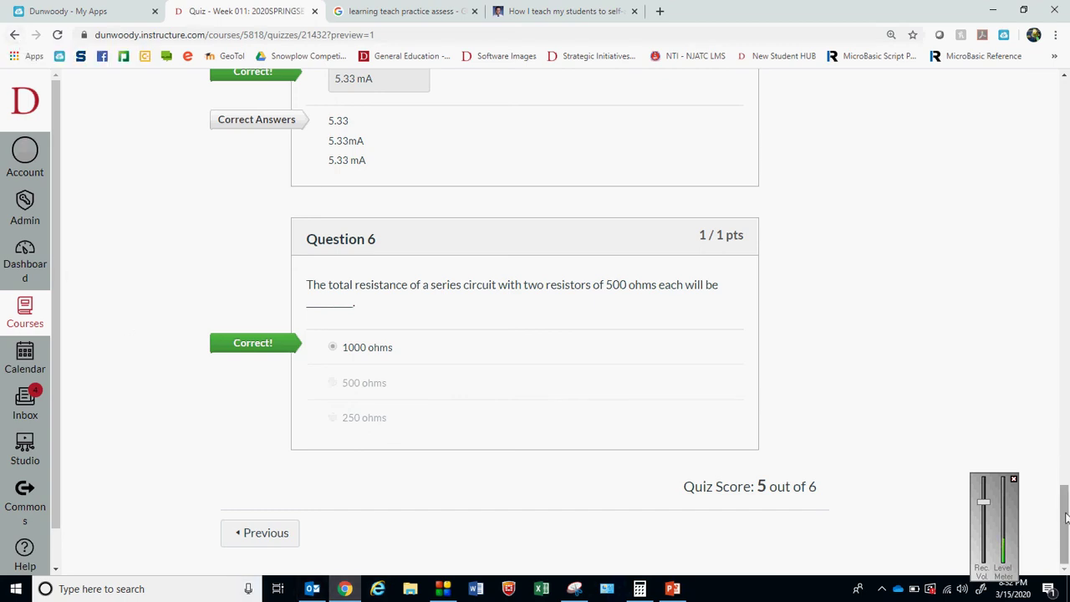
# - Return to the course home page and review the items in the Week 011 module
pyautogui.moveTo(1062, 531); pyautogui.dragTo(1063, 109)
pyautogui.click(98, 173)
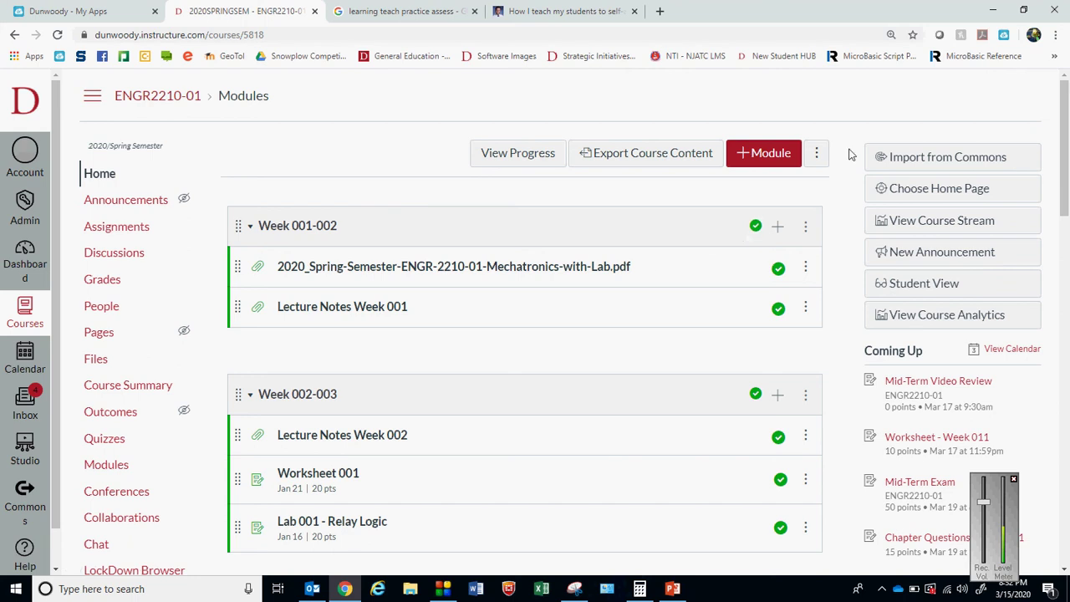
pyautogui.moveTo(1064, 190); pyautogui.dragTo(1066, 548)
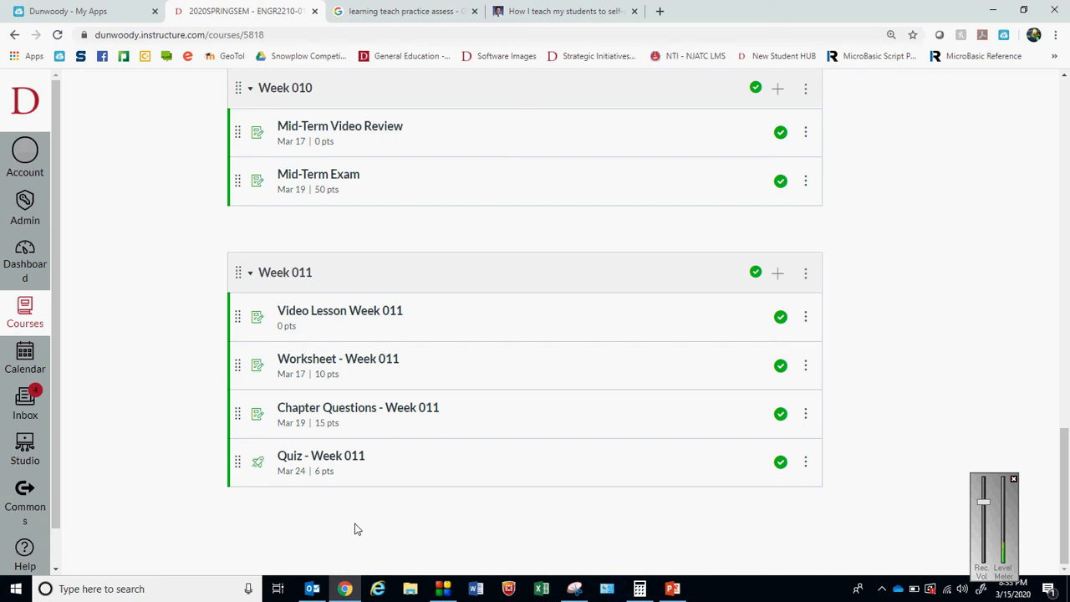
# - Switch to the Canvas Studio Lecture Example presentation in PowerPoint and go to its title slide
pyautogui.click(672, 588)
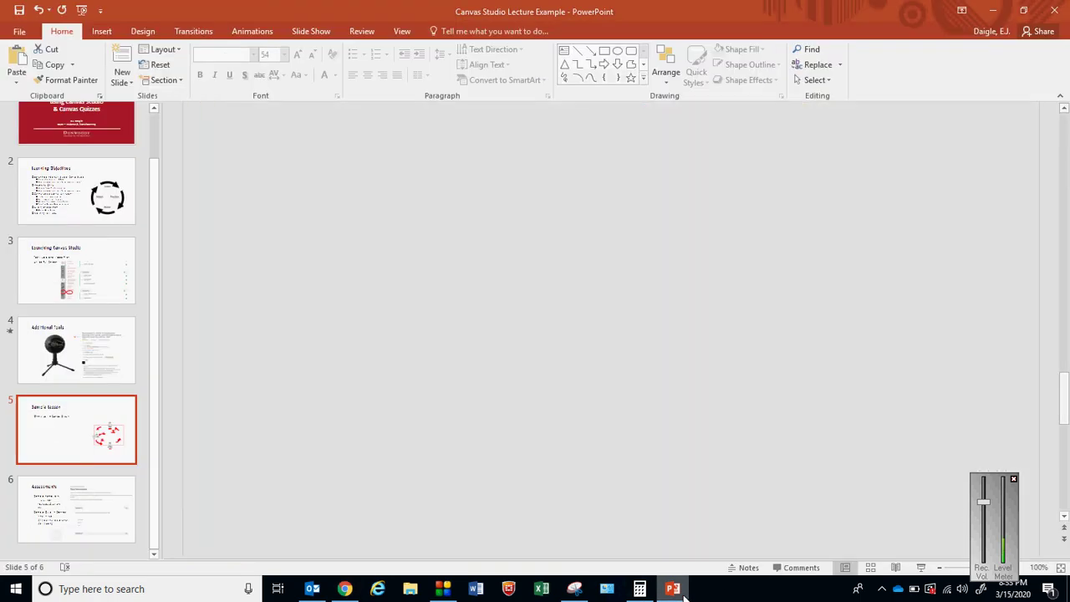
pyautogui.click(97, 280)
pyautogui.press('Home')
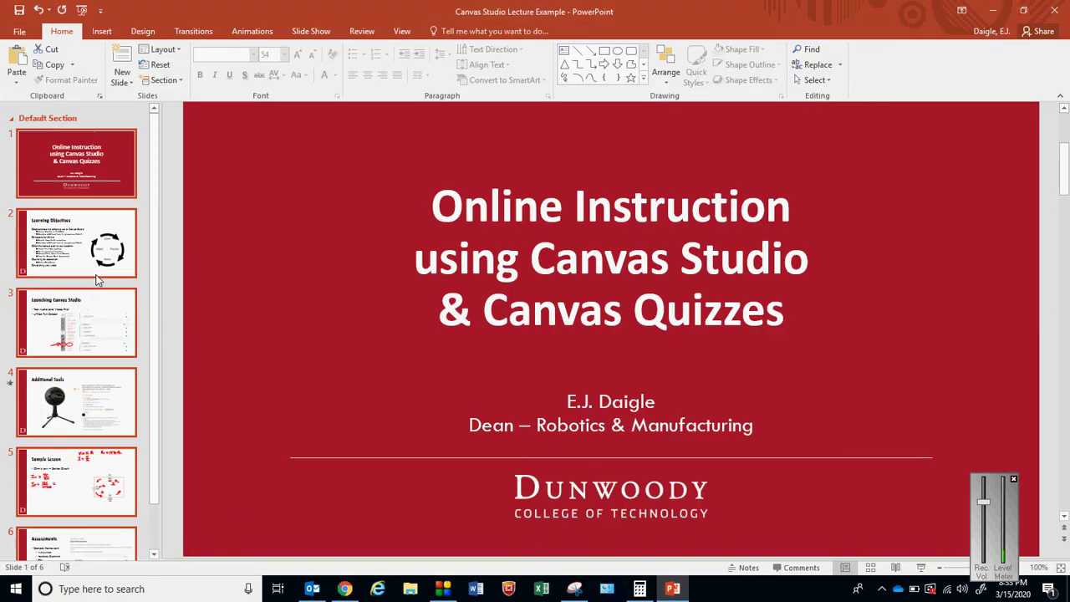